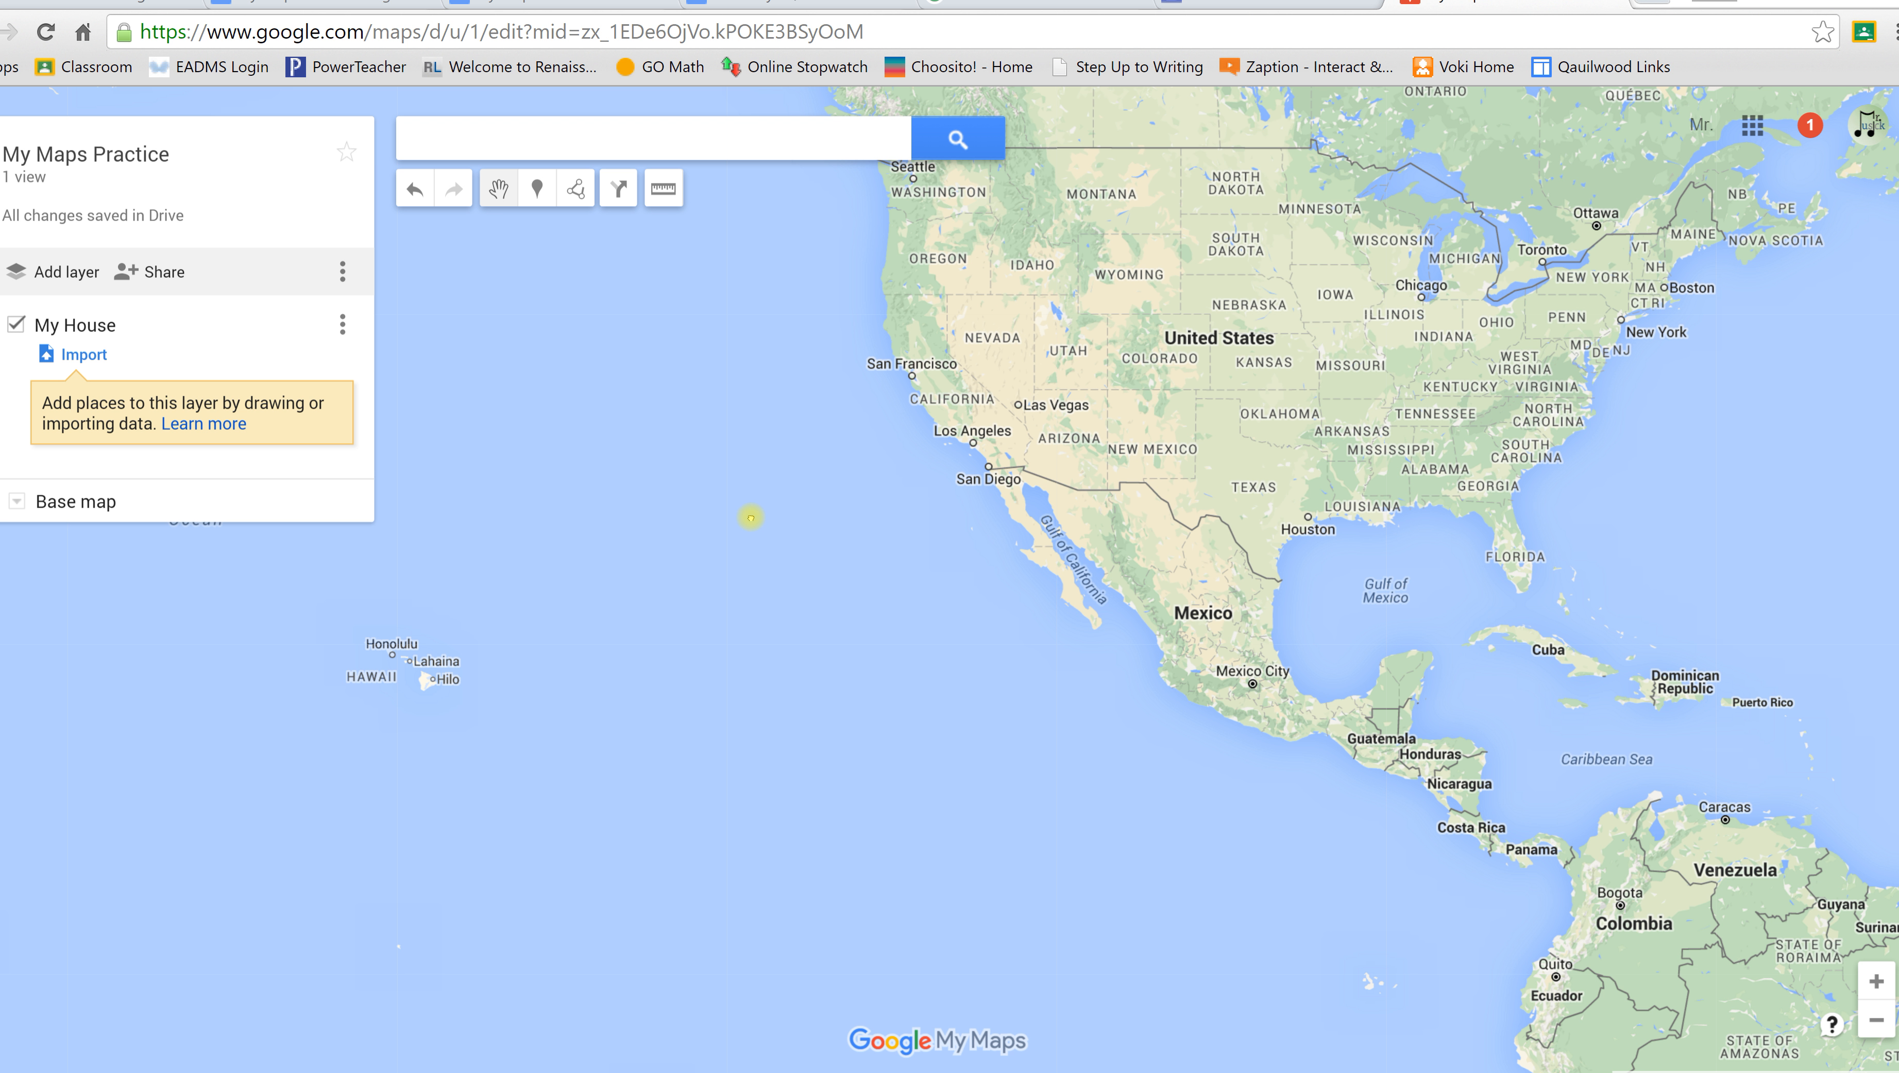
# Step: Pan the empty My Maps Practice map so the United States sits in the middle of the view
pyautogui.moveTo(751, 518); pyautogui.dragTo(486, 717)
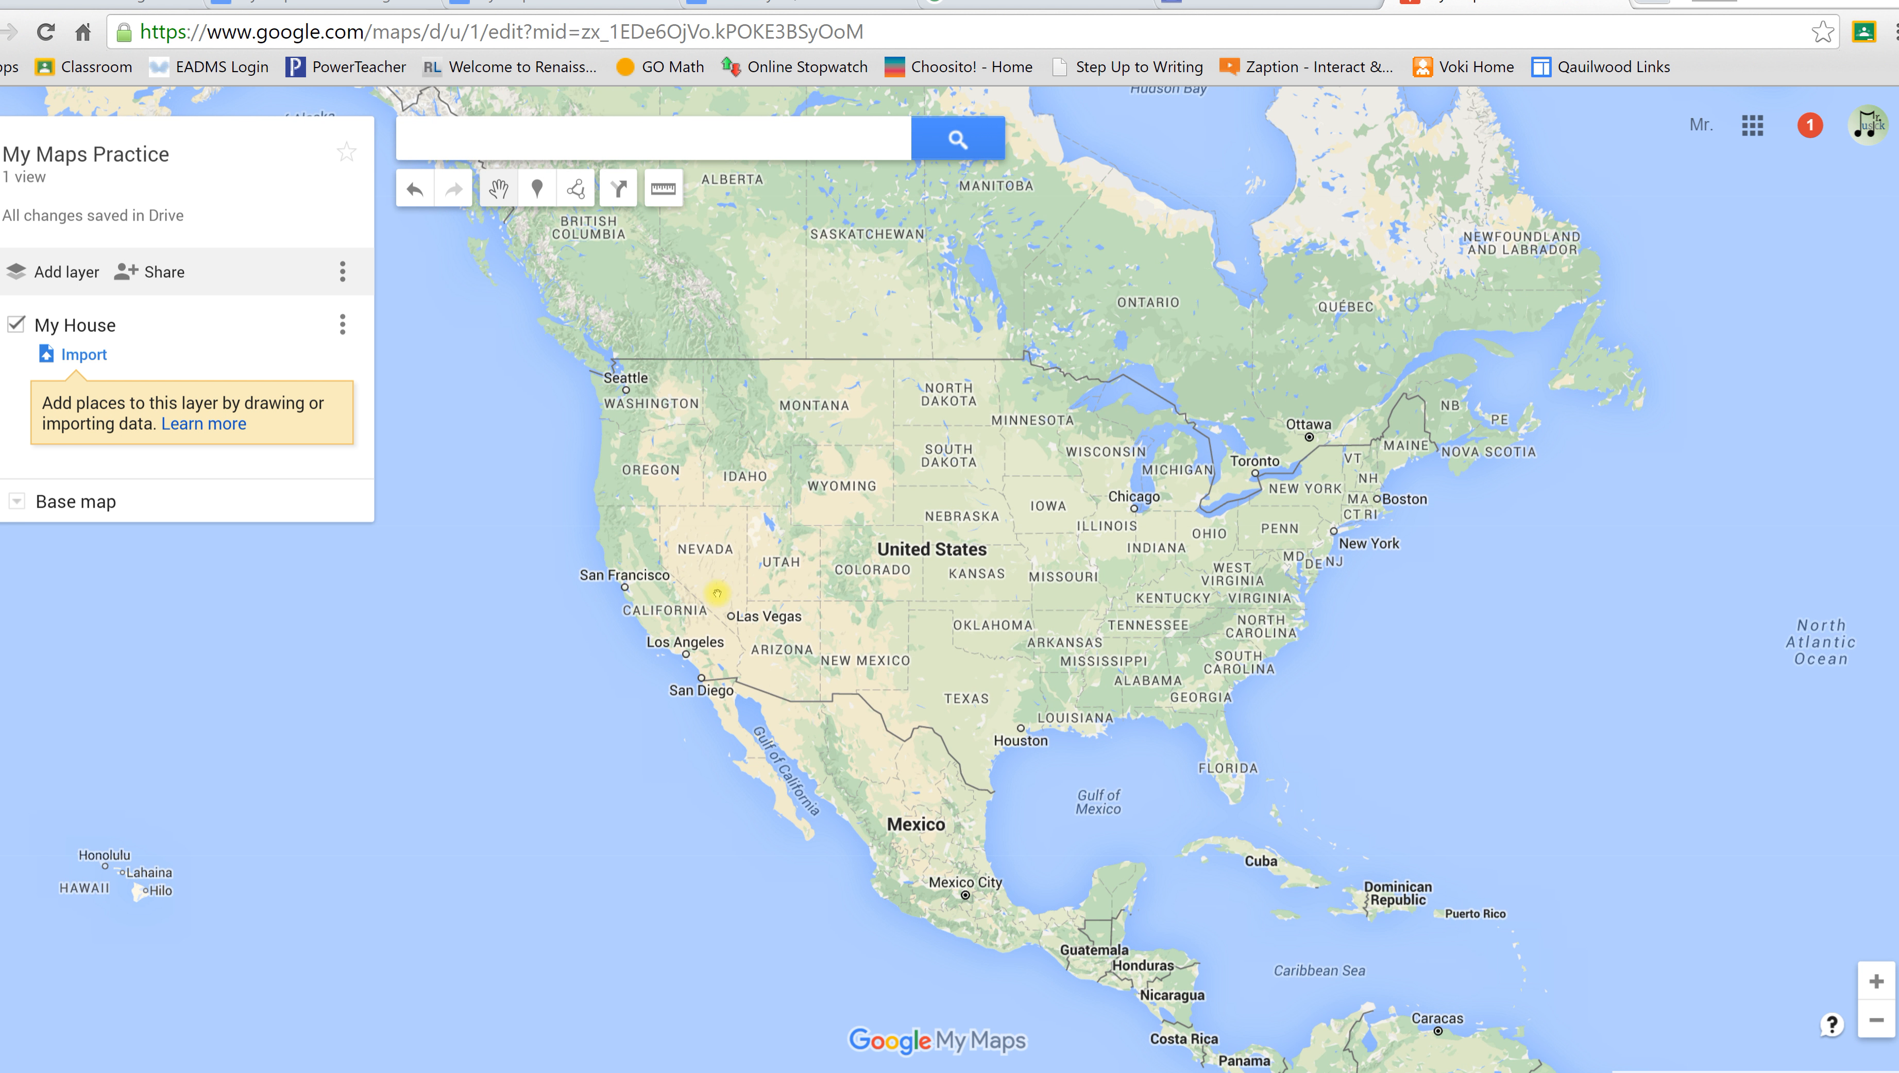
pyautogui.moveTo(733, 572); pyautogui.dragTo(803, 538)
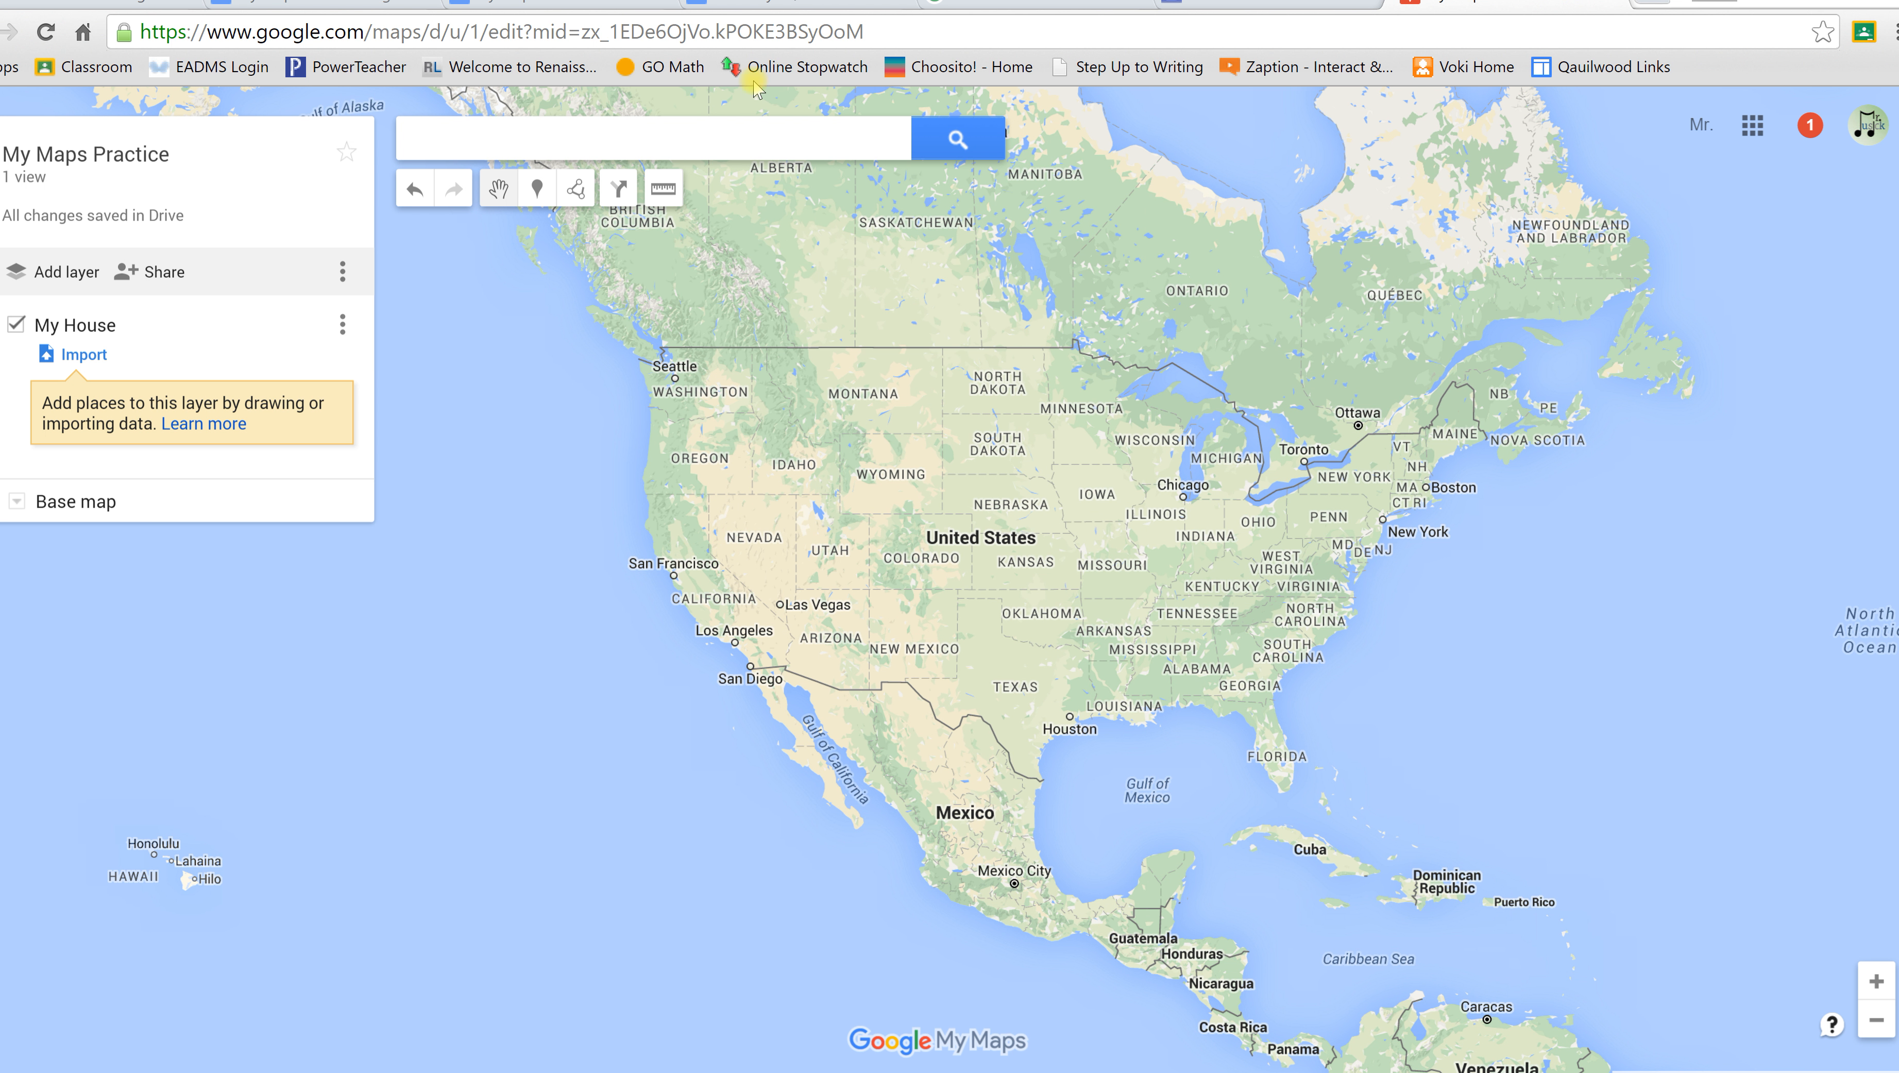
# Step: Delete the finished 'name the map' task from the My Maps Tasks document, leaving six items
pyautogui.click(329, 5)
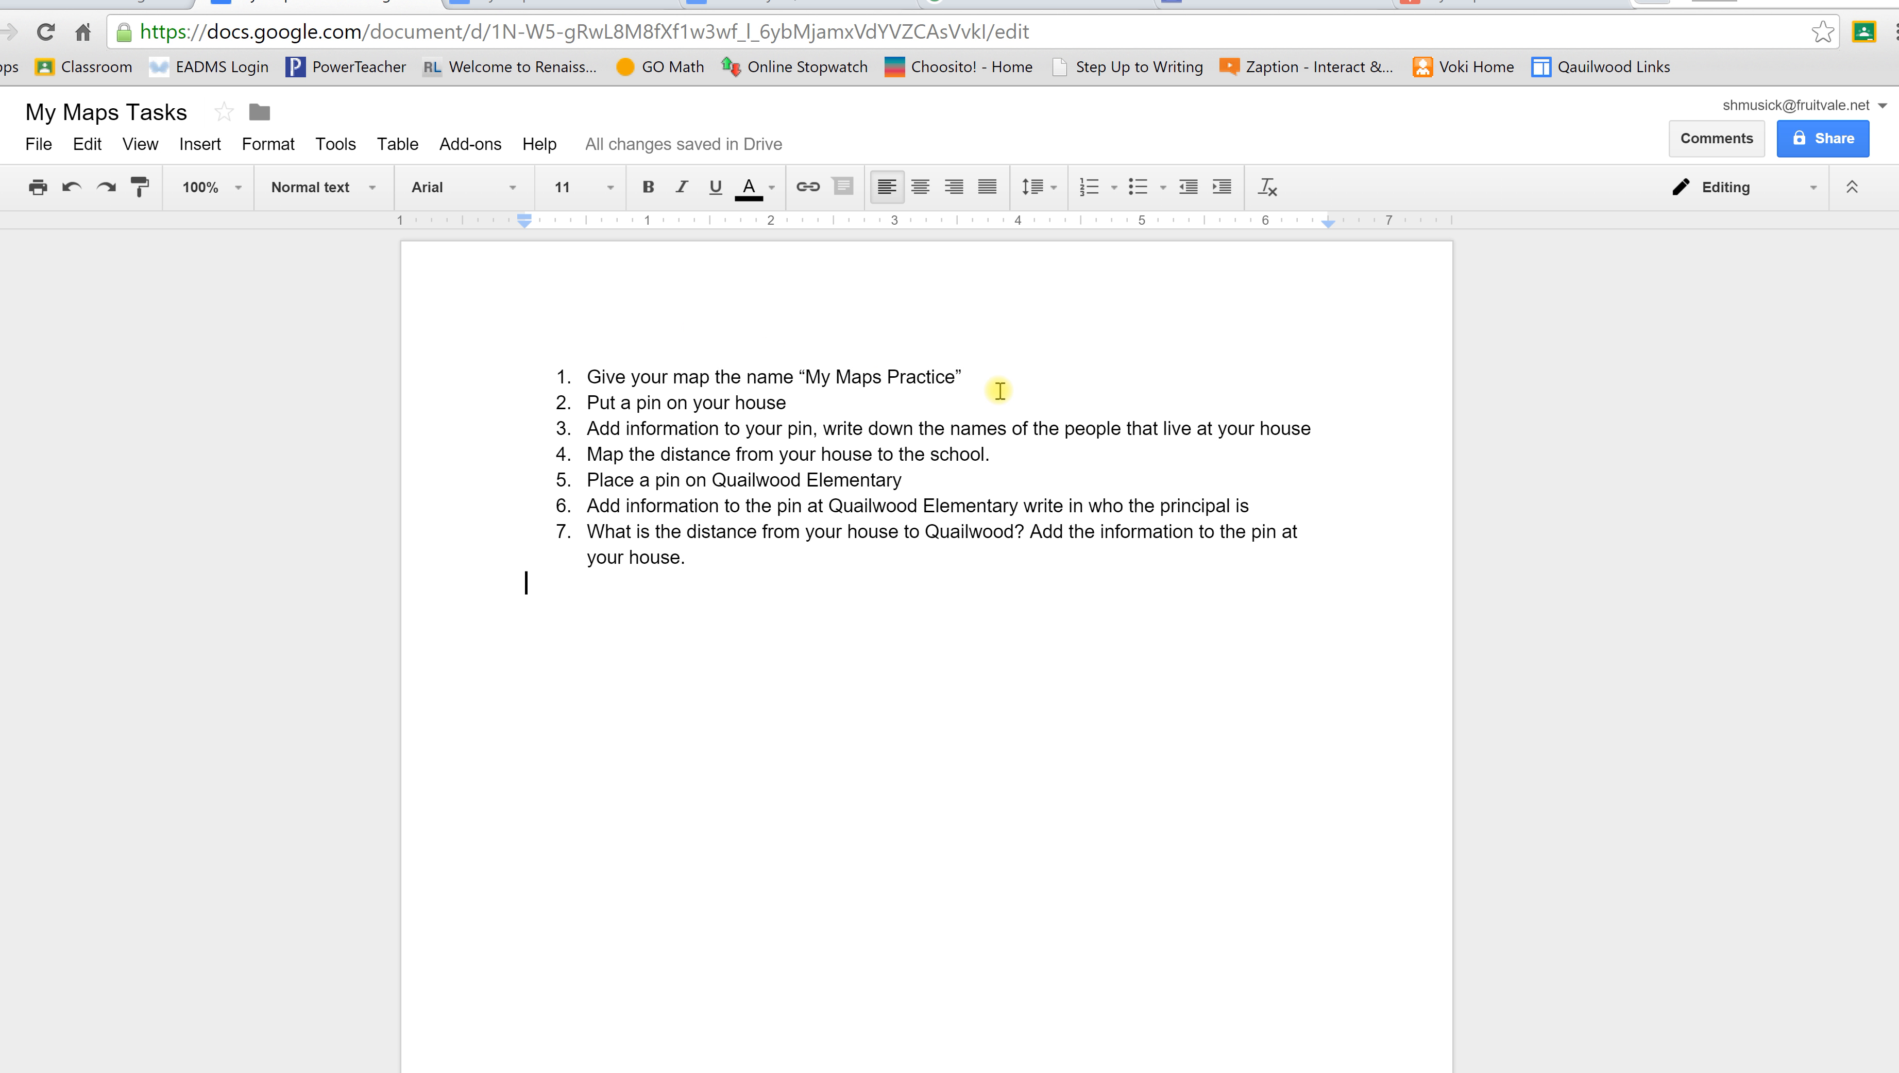
pyautogui.moveTo(982, 375); pyautogui.dragTo(534, 367)
pyautogui.press('BackSpace')
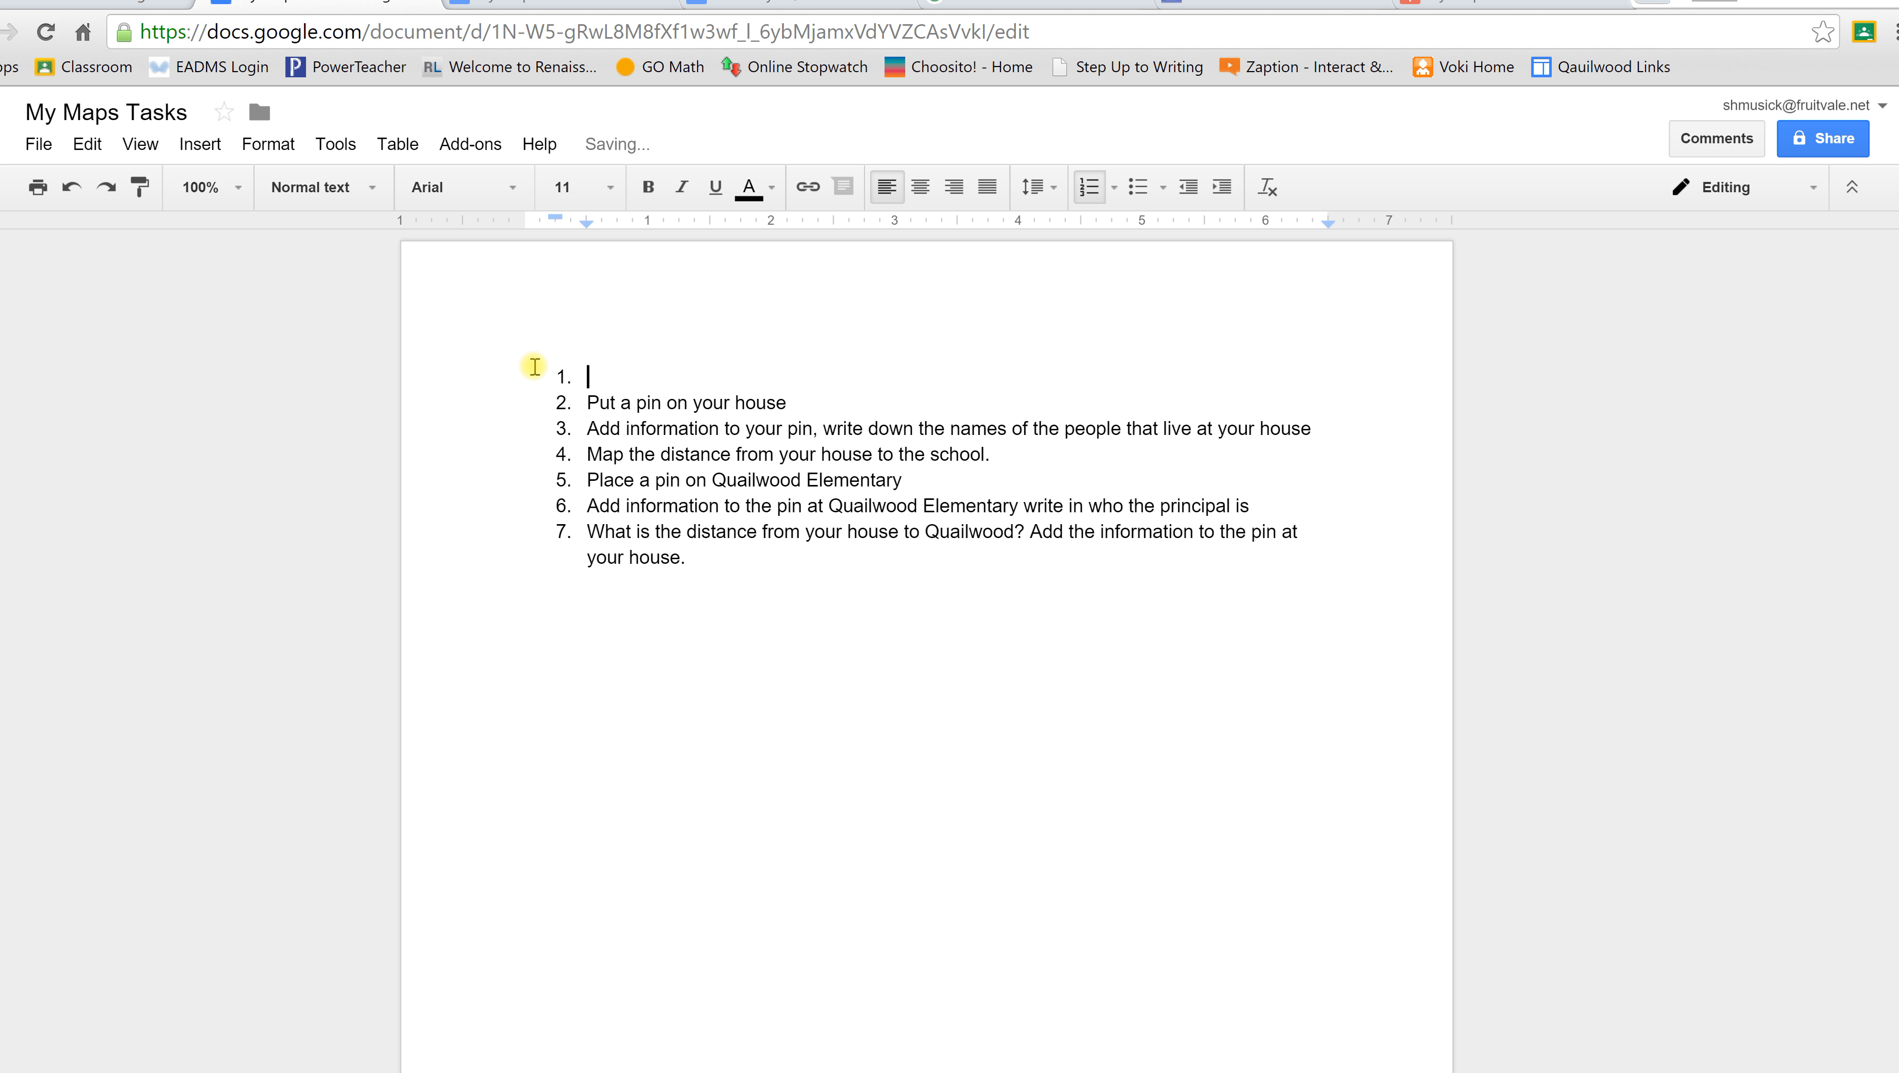
pyautogui.press('BackSpace')
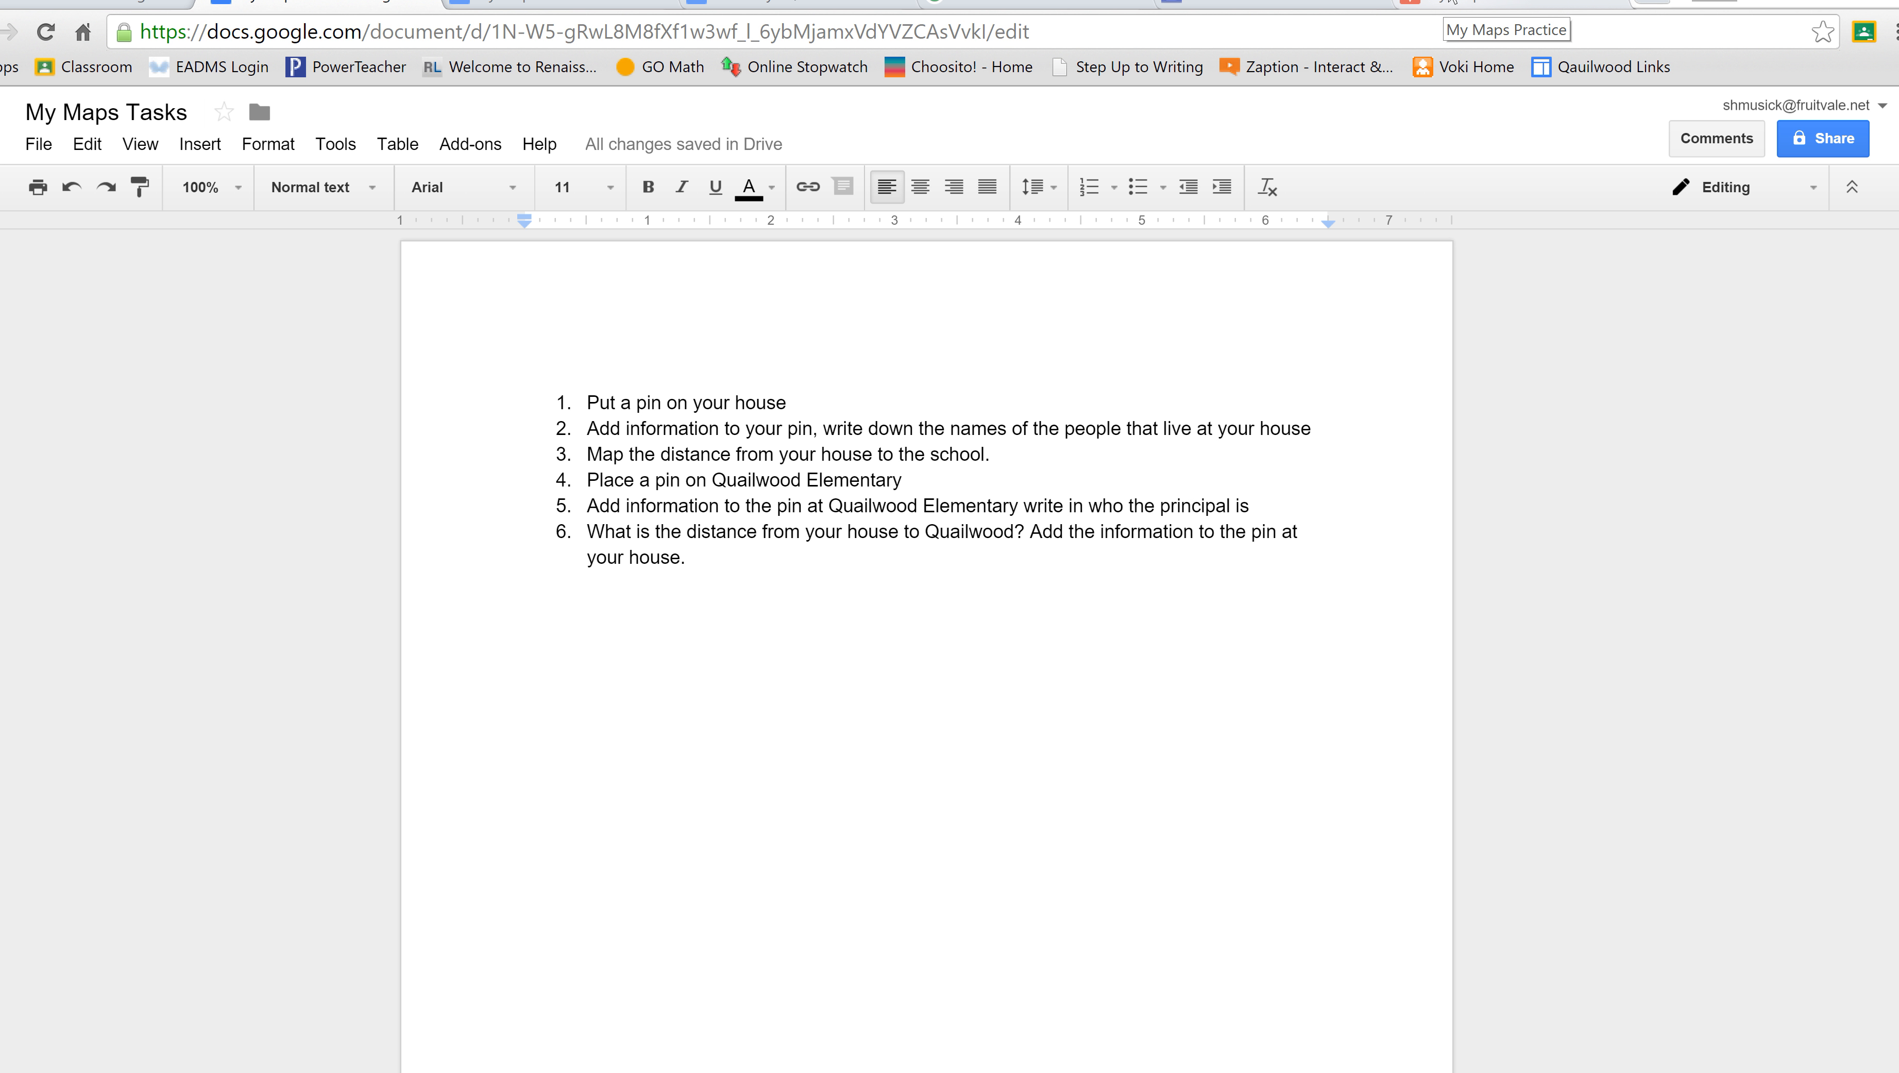
pyautogui.click(1452, 2)
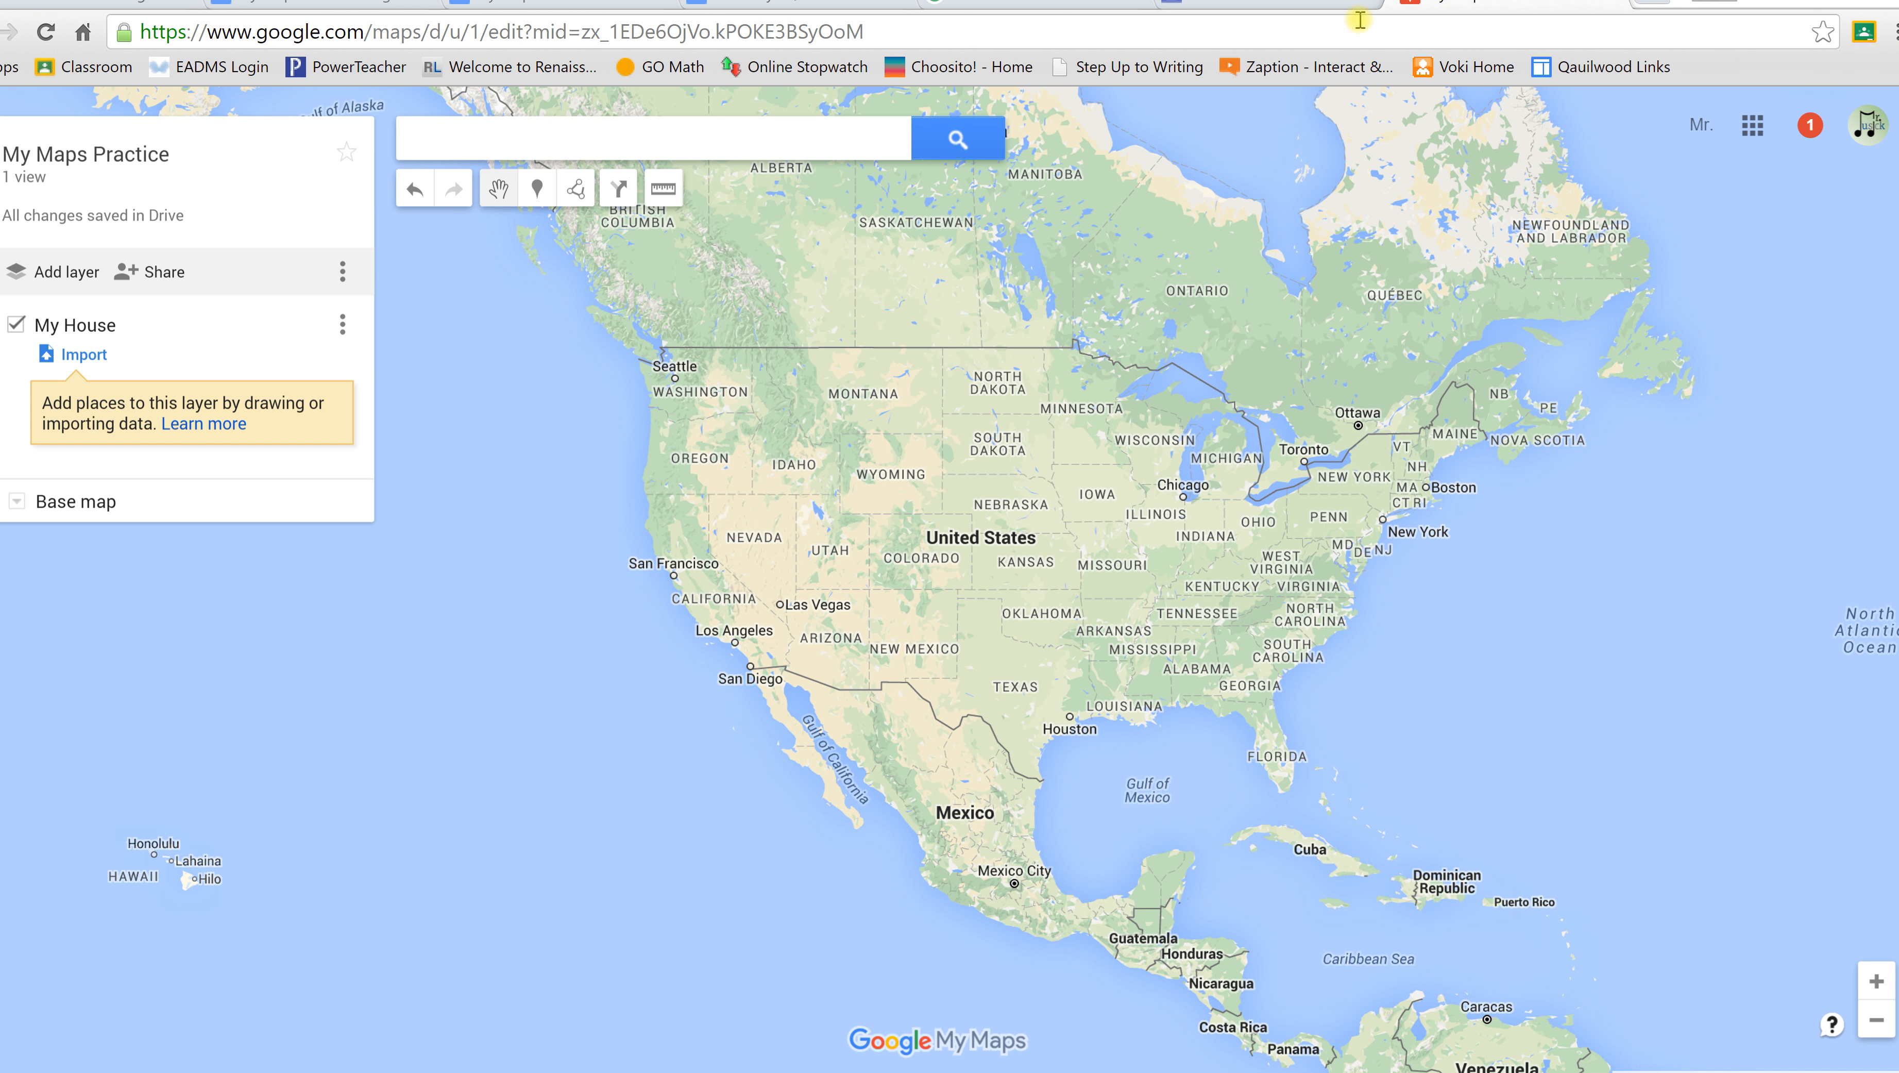
# Step: Search the map for the house's street address in Bakersfield
pyautogui.click(680, 143)
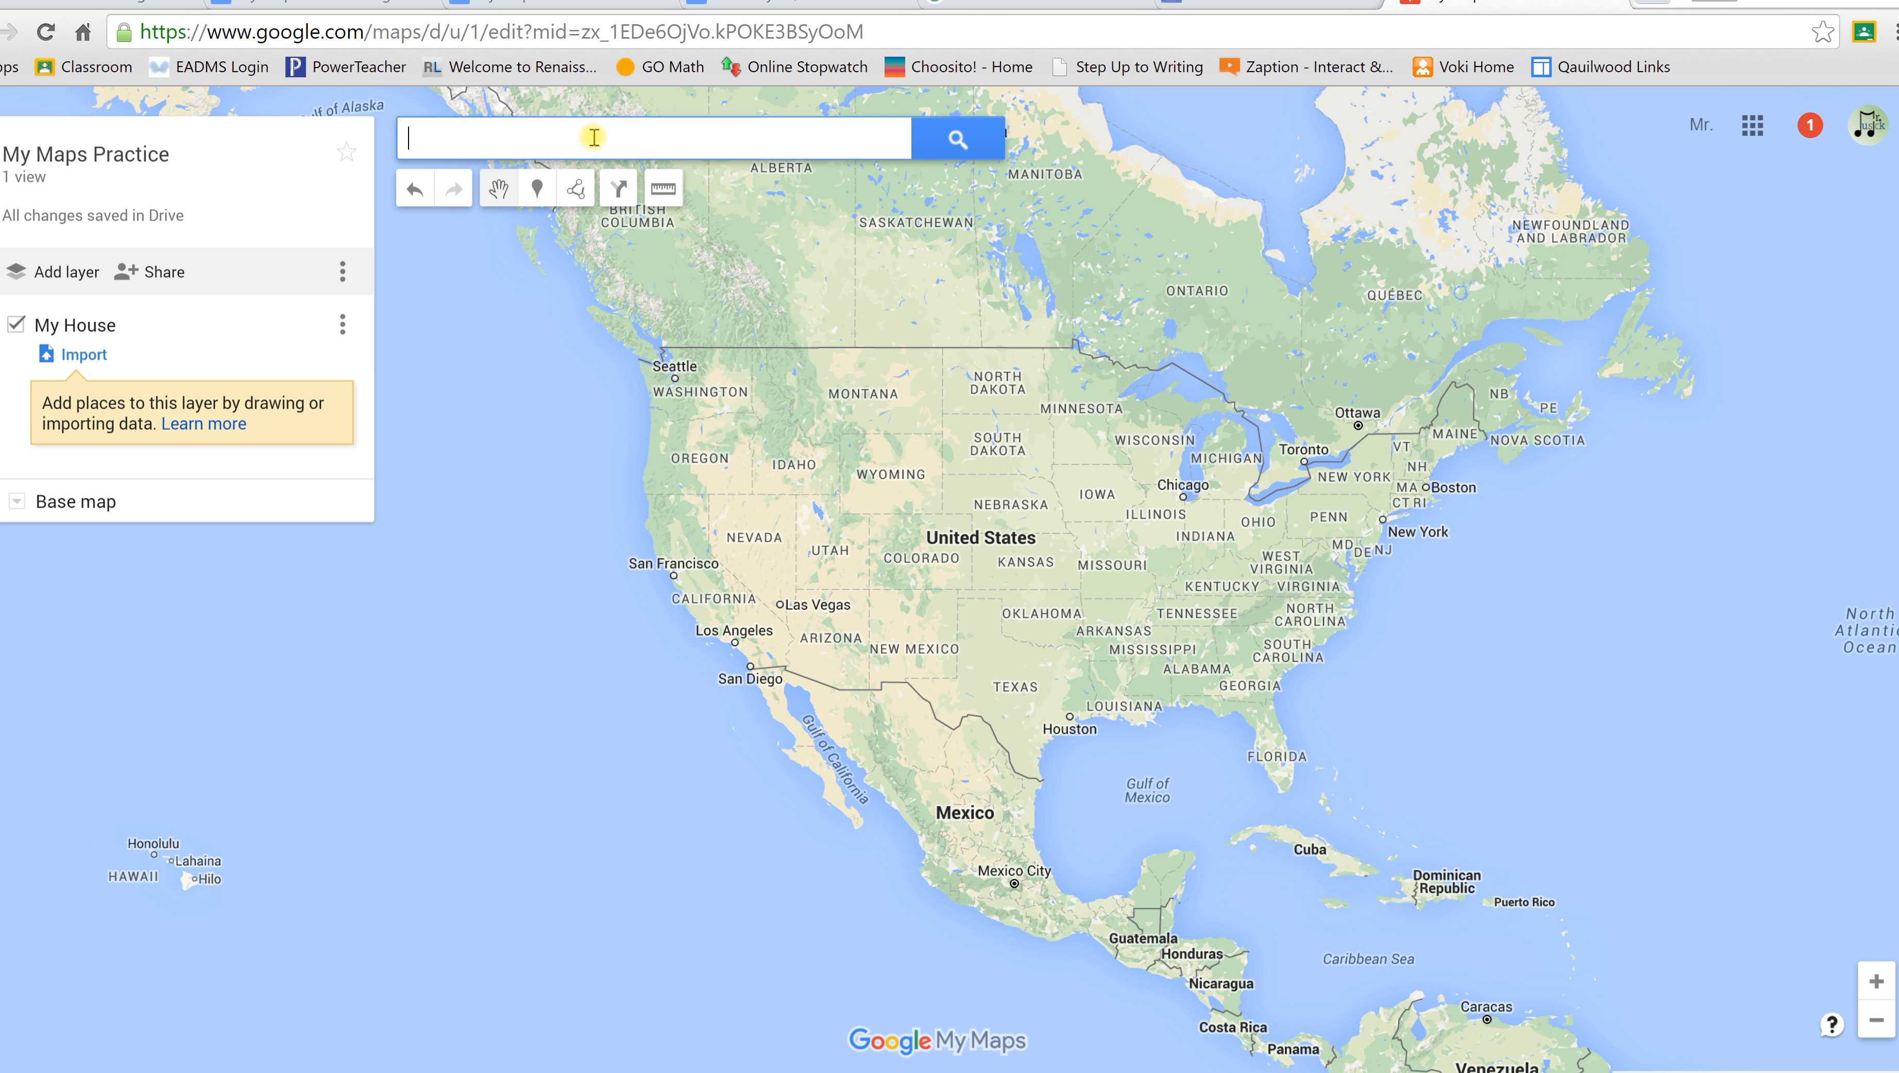
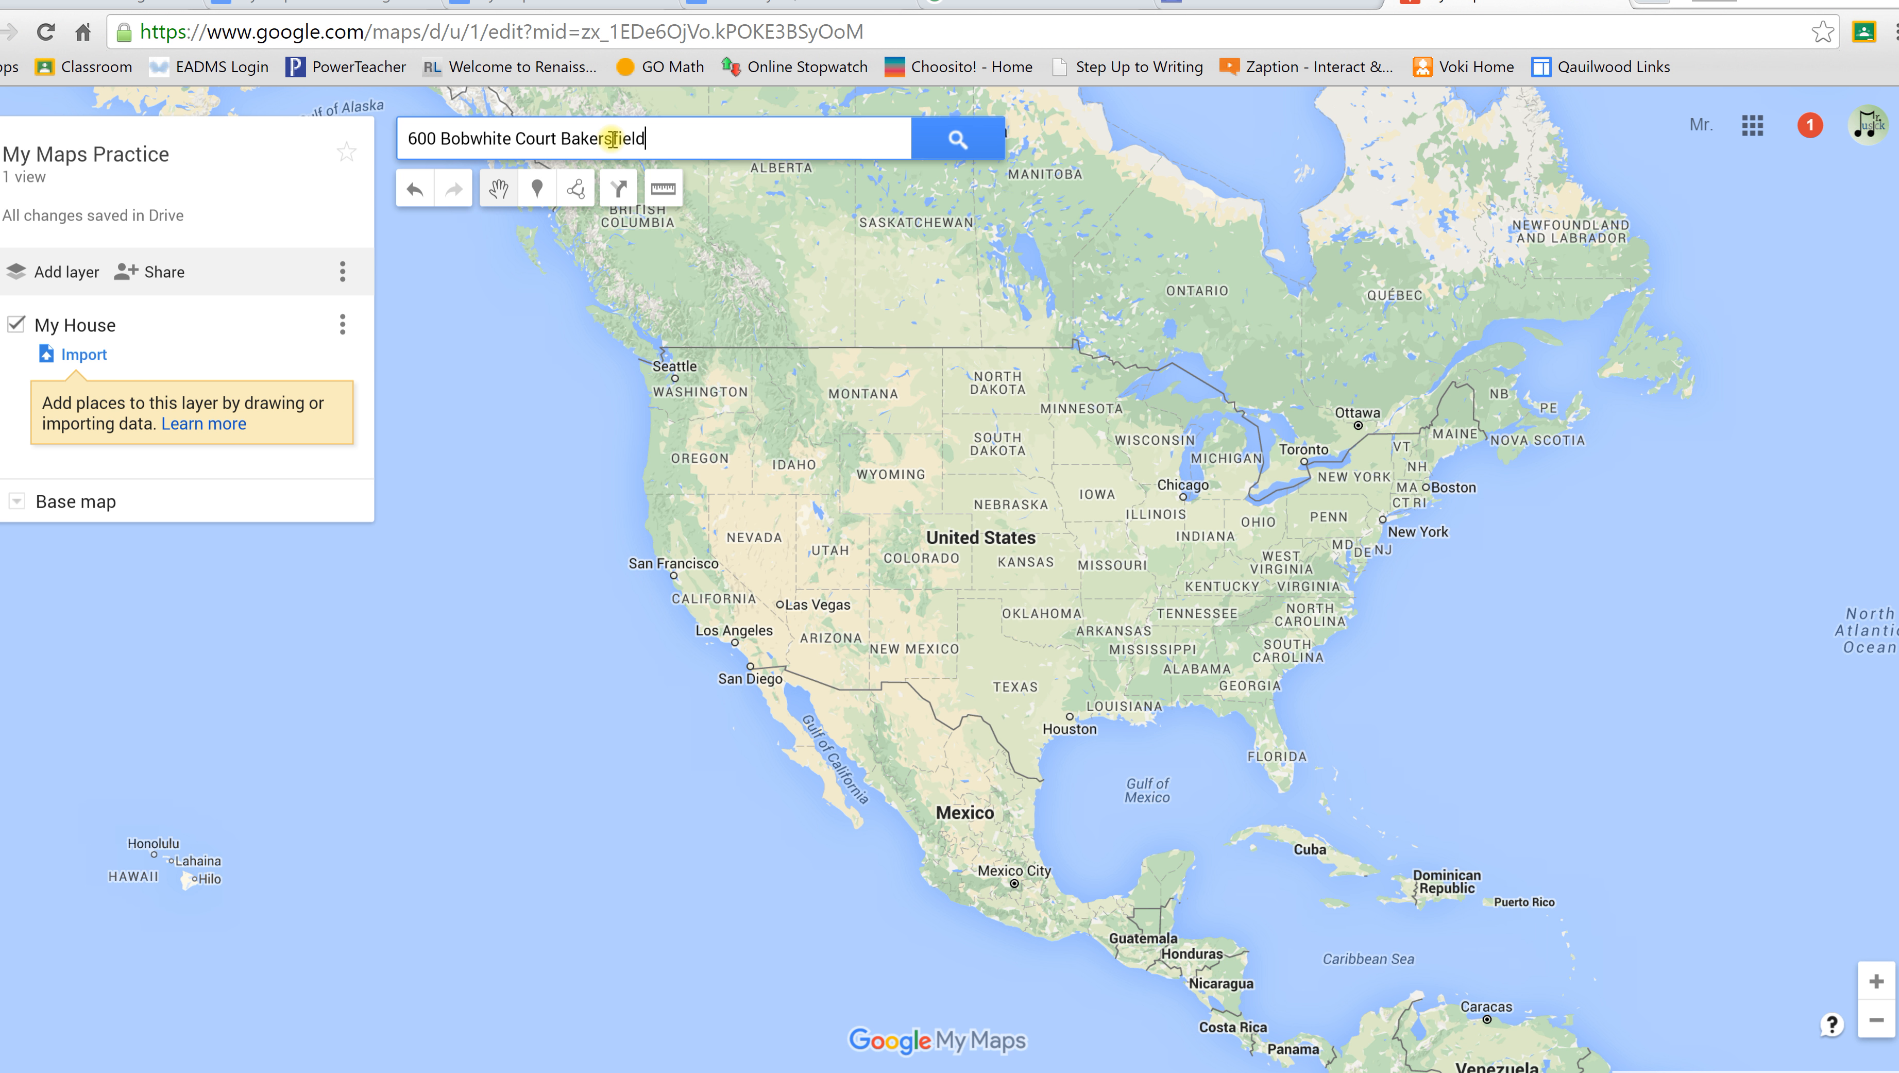
pyautogui.press('Return')
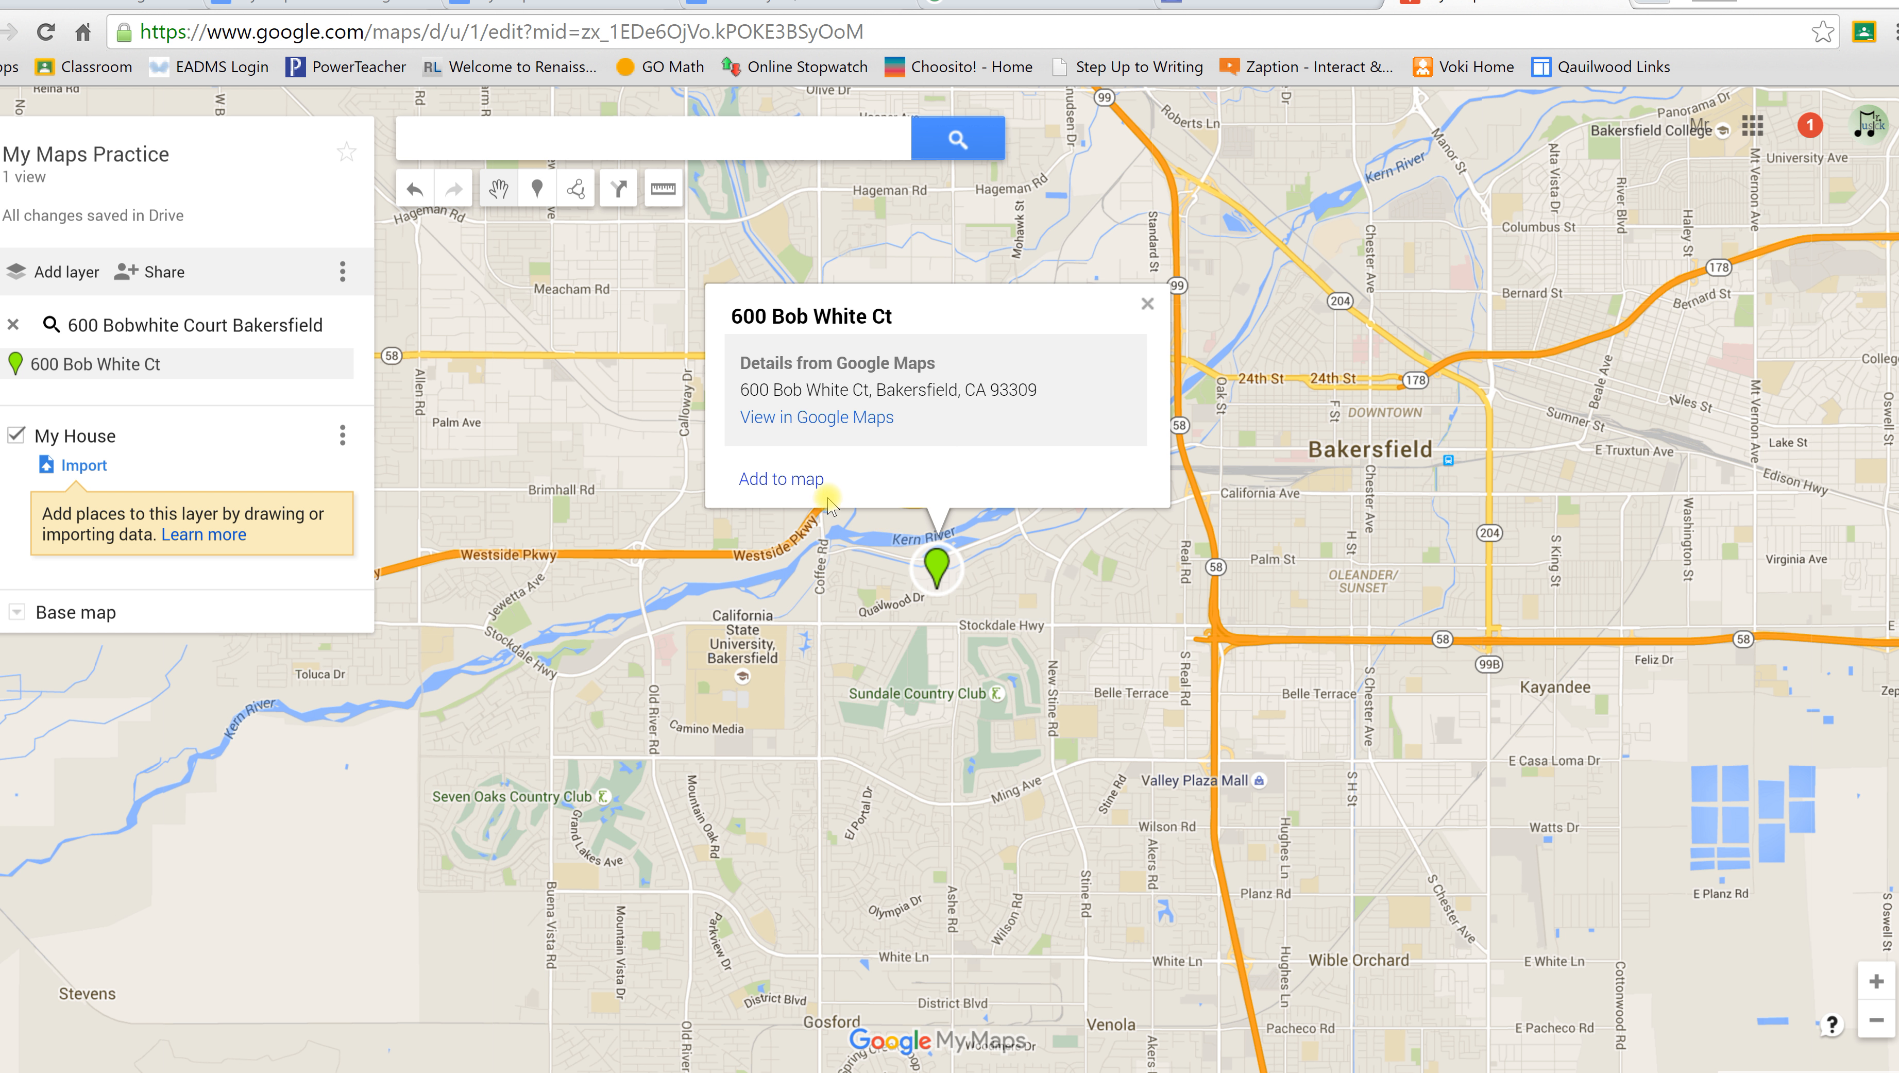
# Step: Save the found house address as a red marker in the My House layer
pyautogui.click(805, 481)
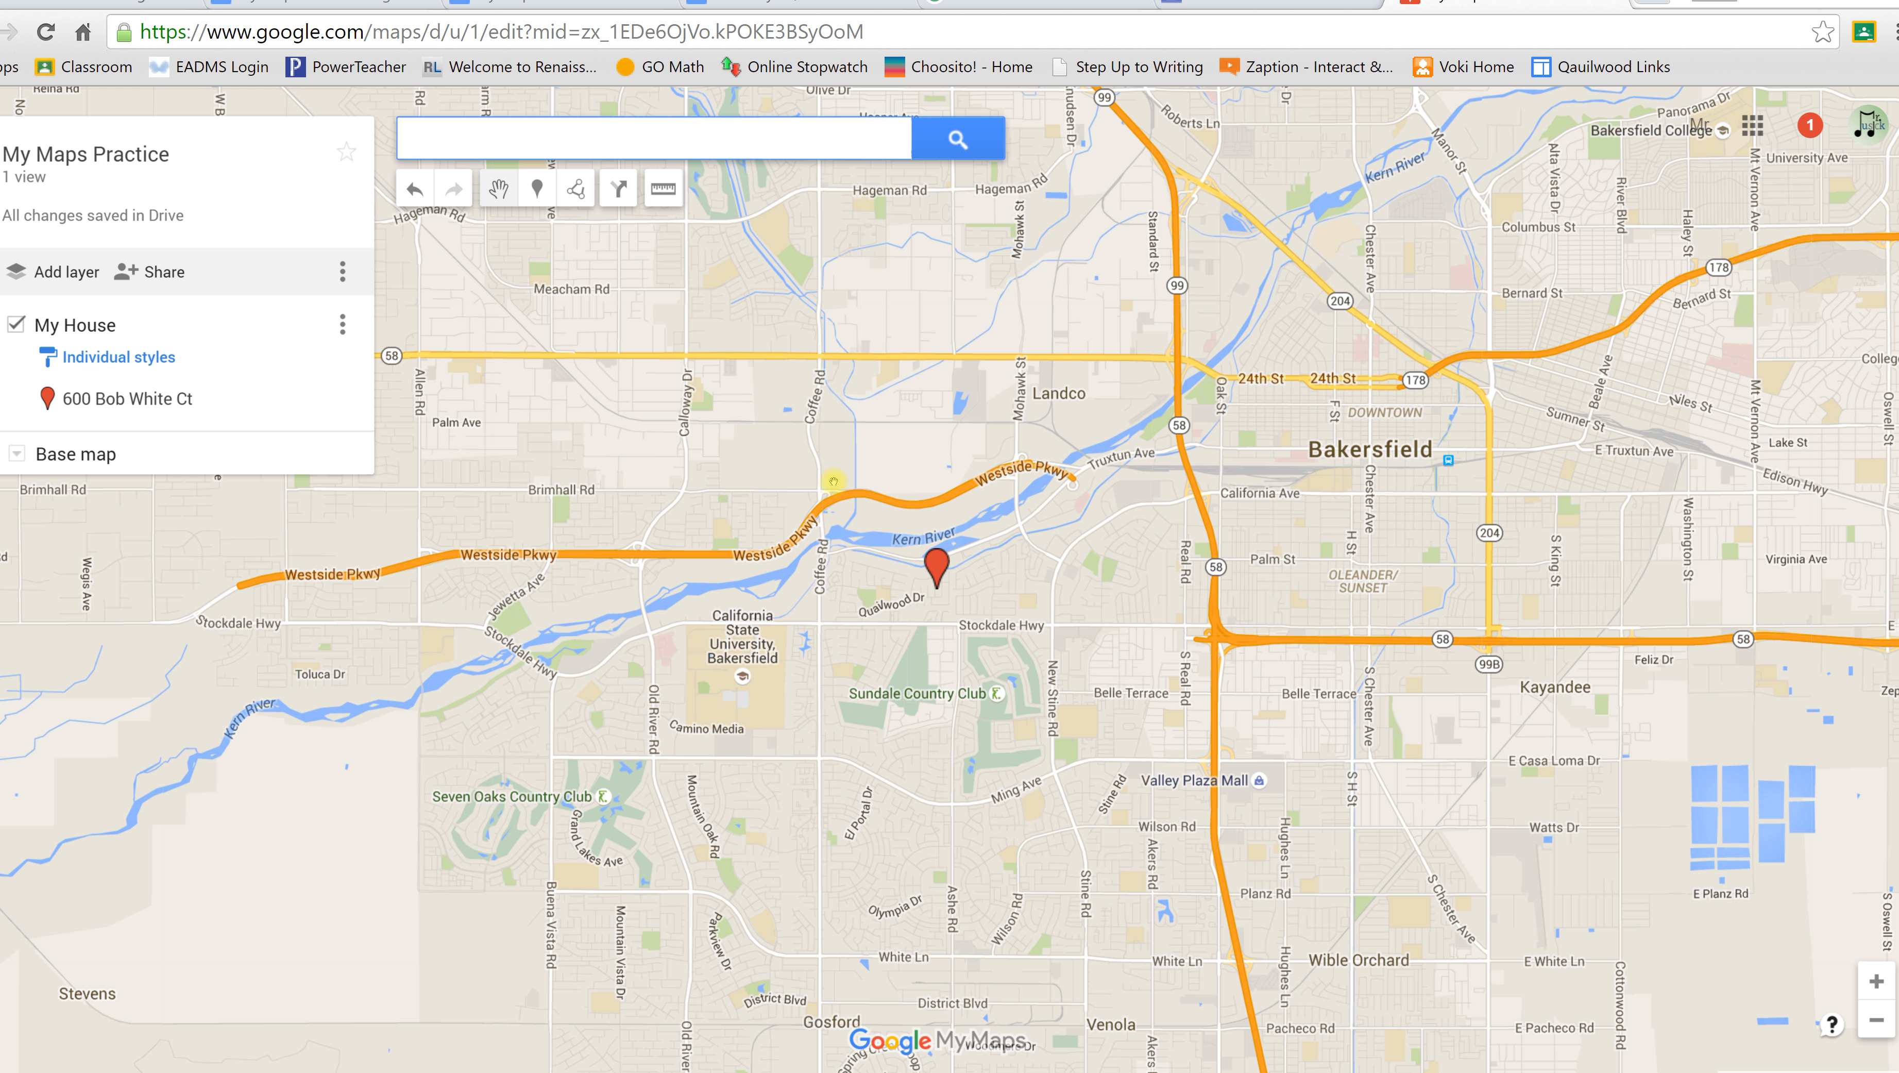
pyautogui.click(538, 194)
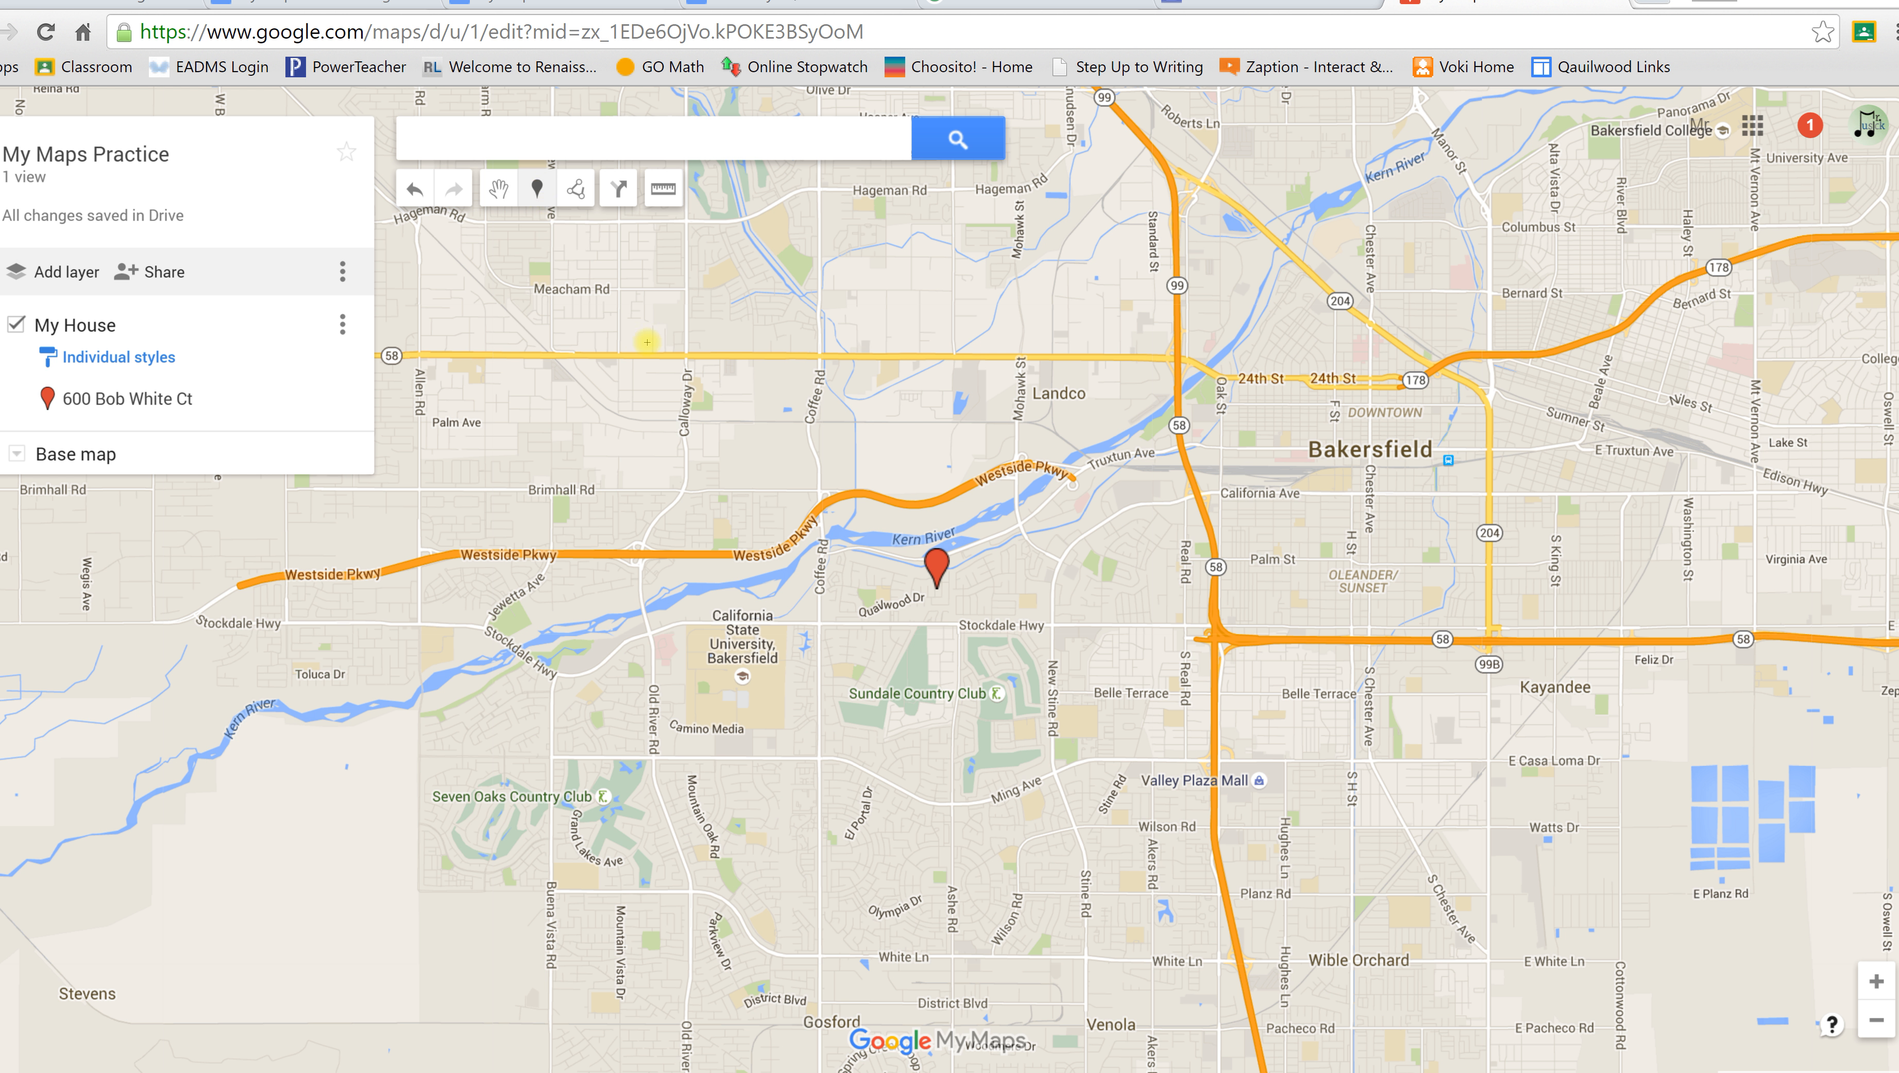
# Step: Drop a pin by Quailwood Dr west of the house and save it as 'Quailwood Elementary'
pyautogui.click(883, 591)
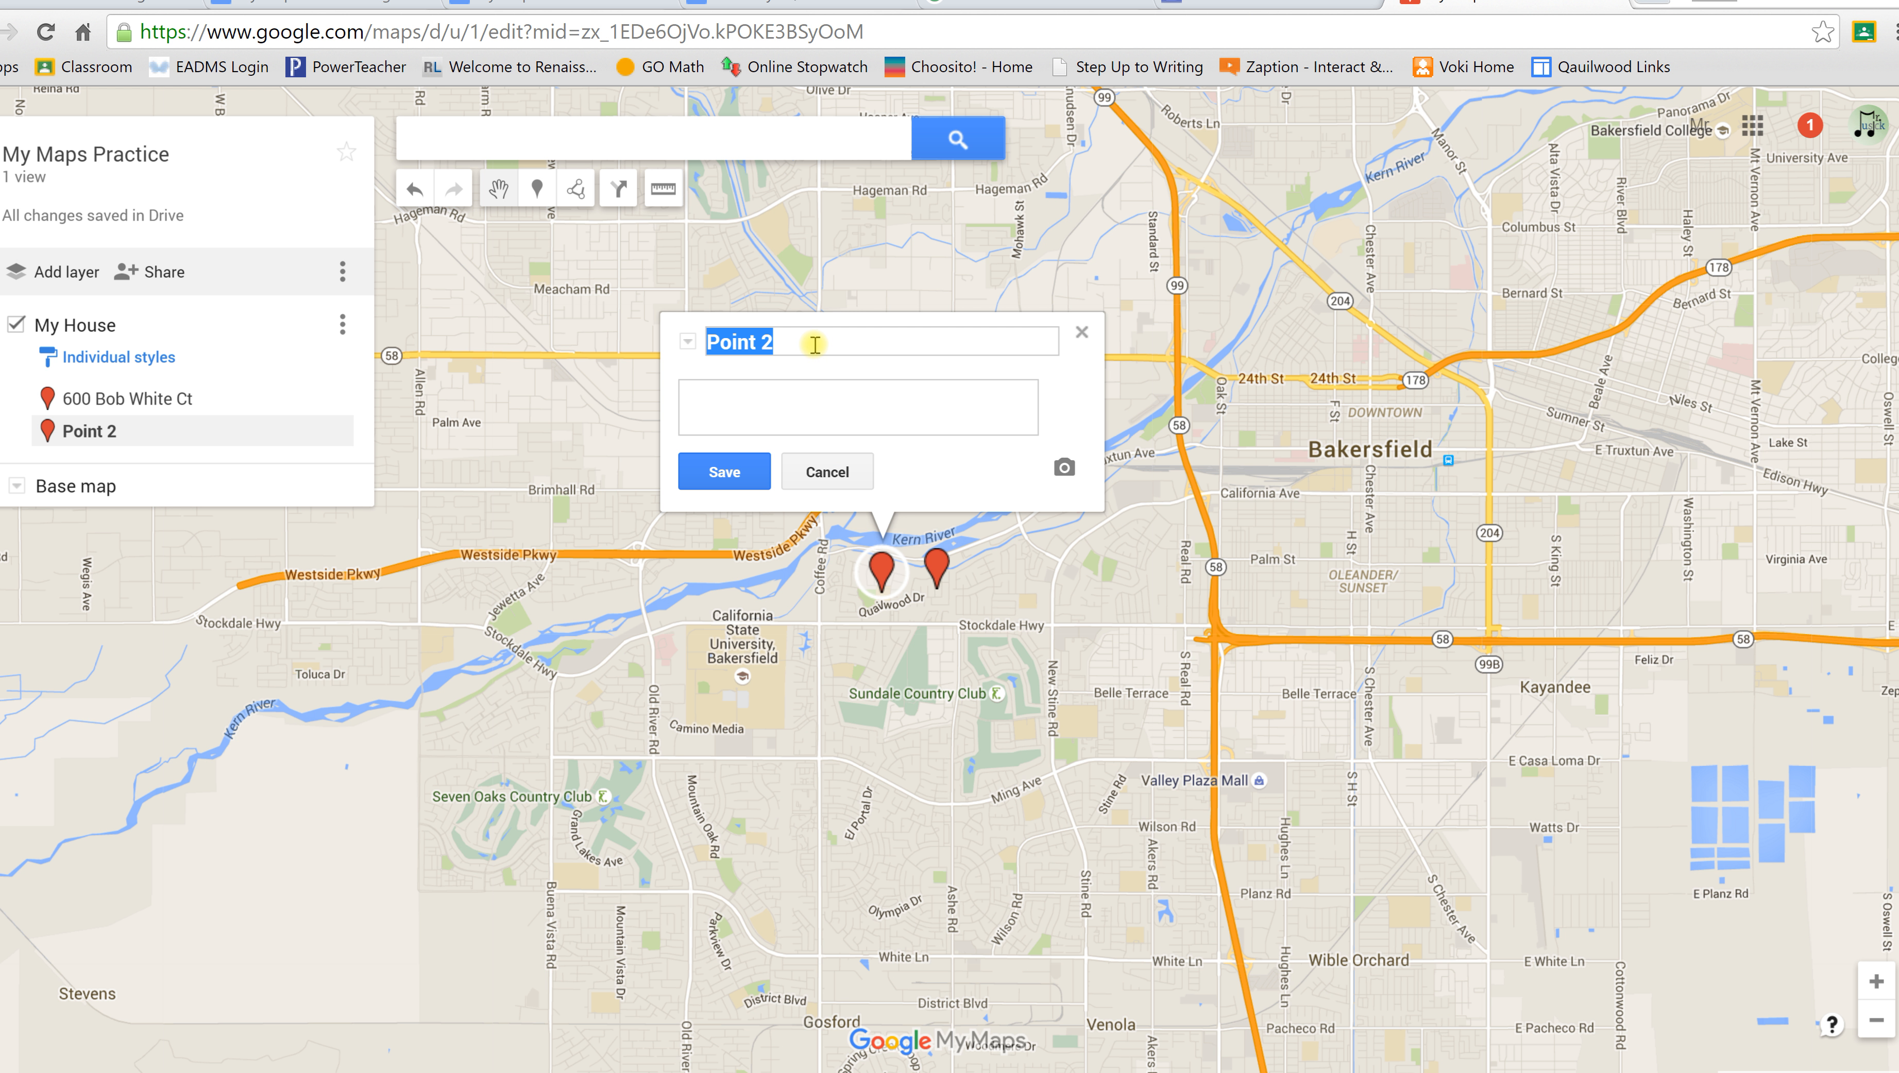
pyautogui.write('Quailwood')
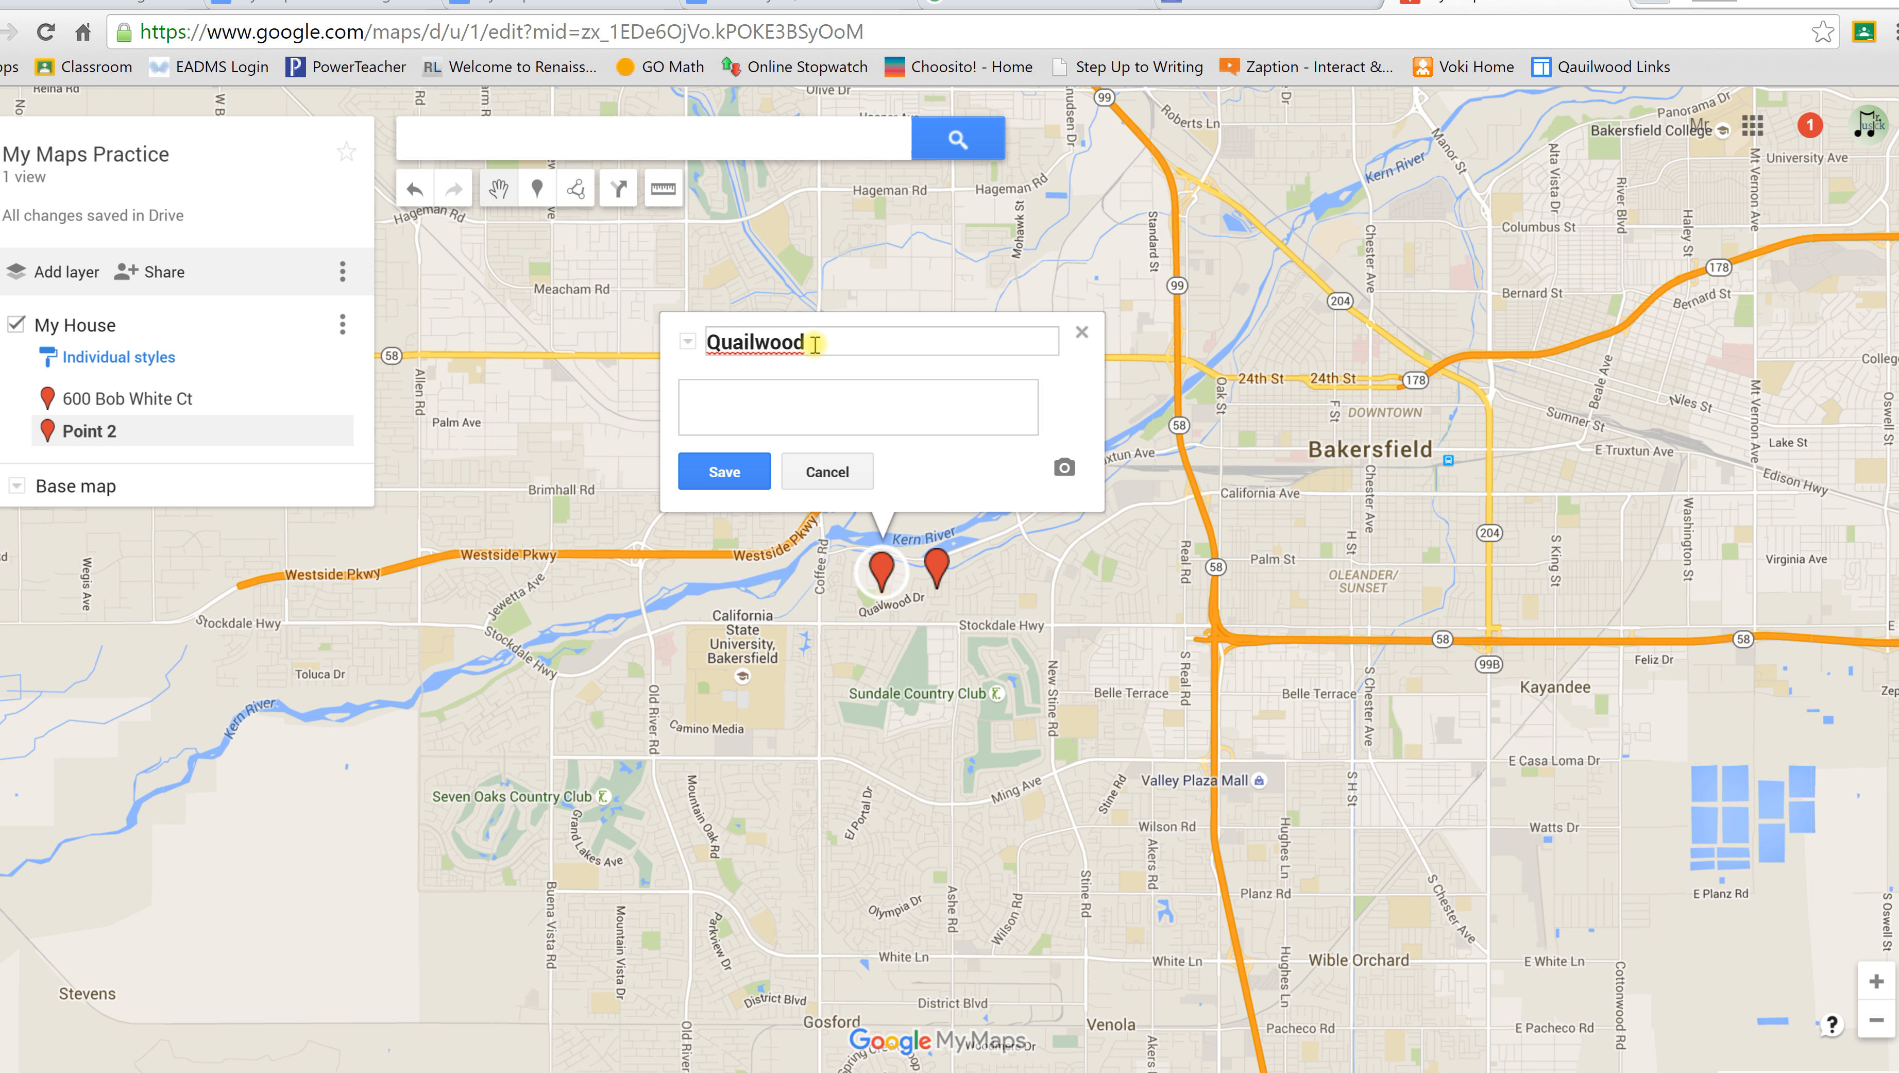
pyautogui.write(' Elementary')
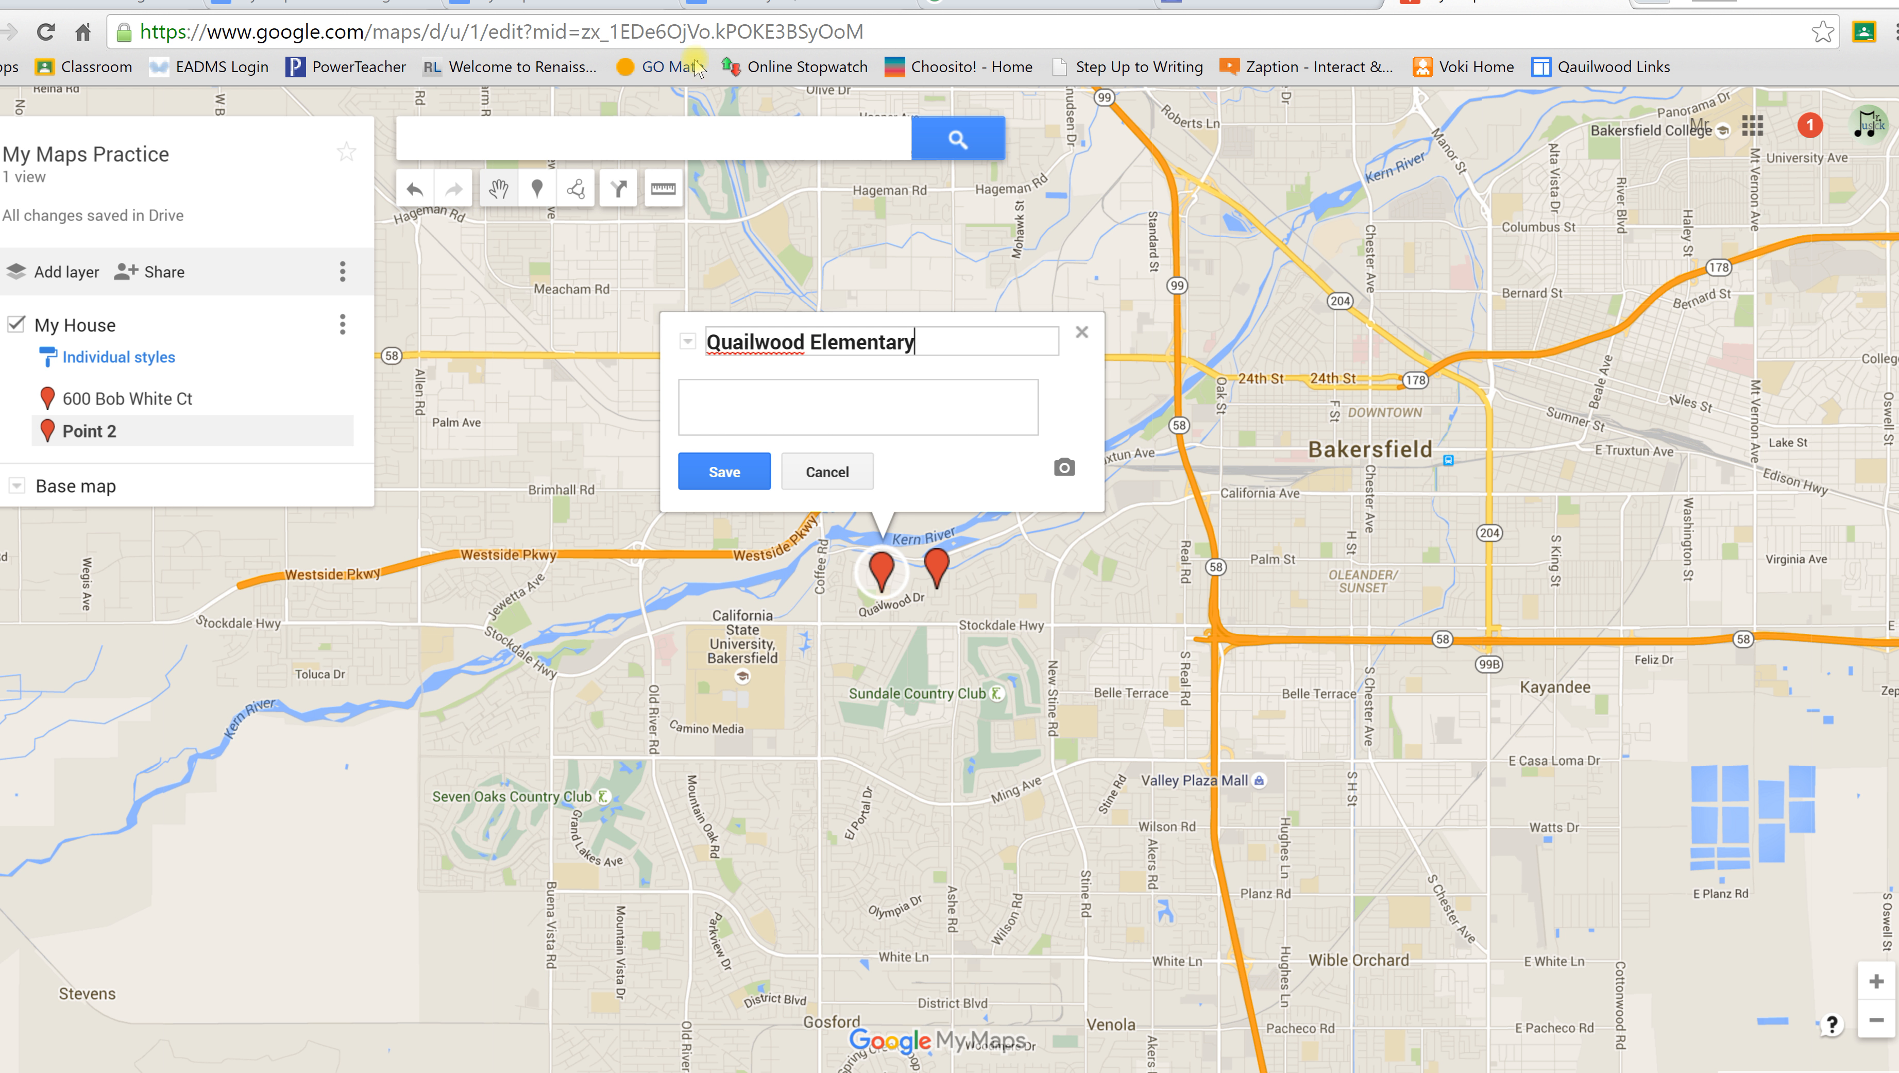
pyautogui.click(358, 3)
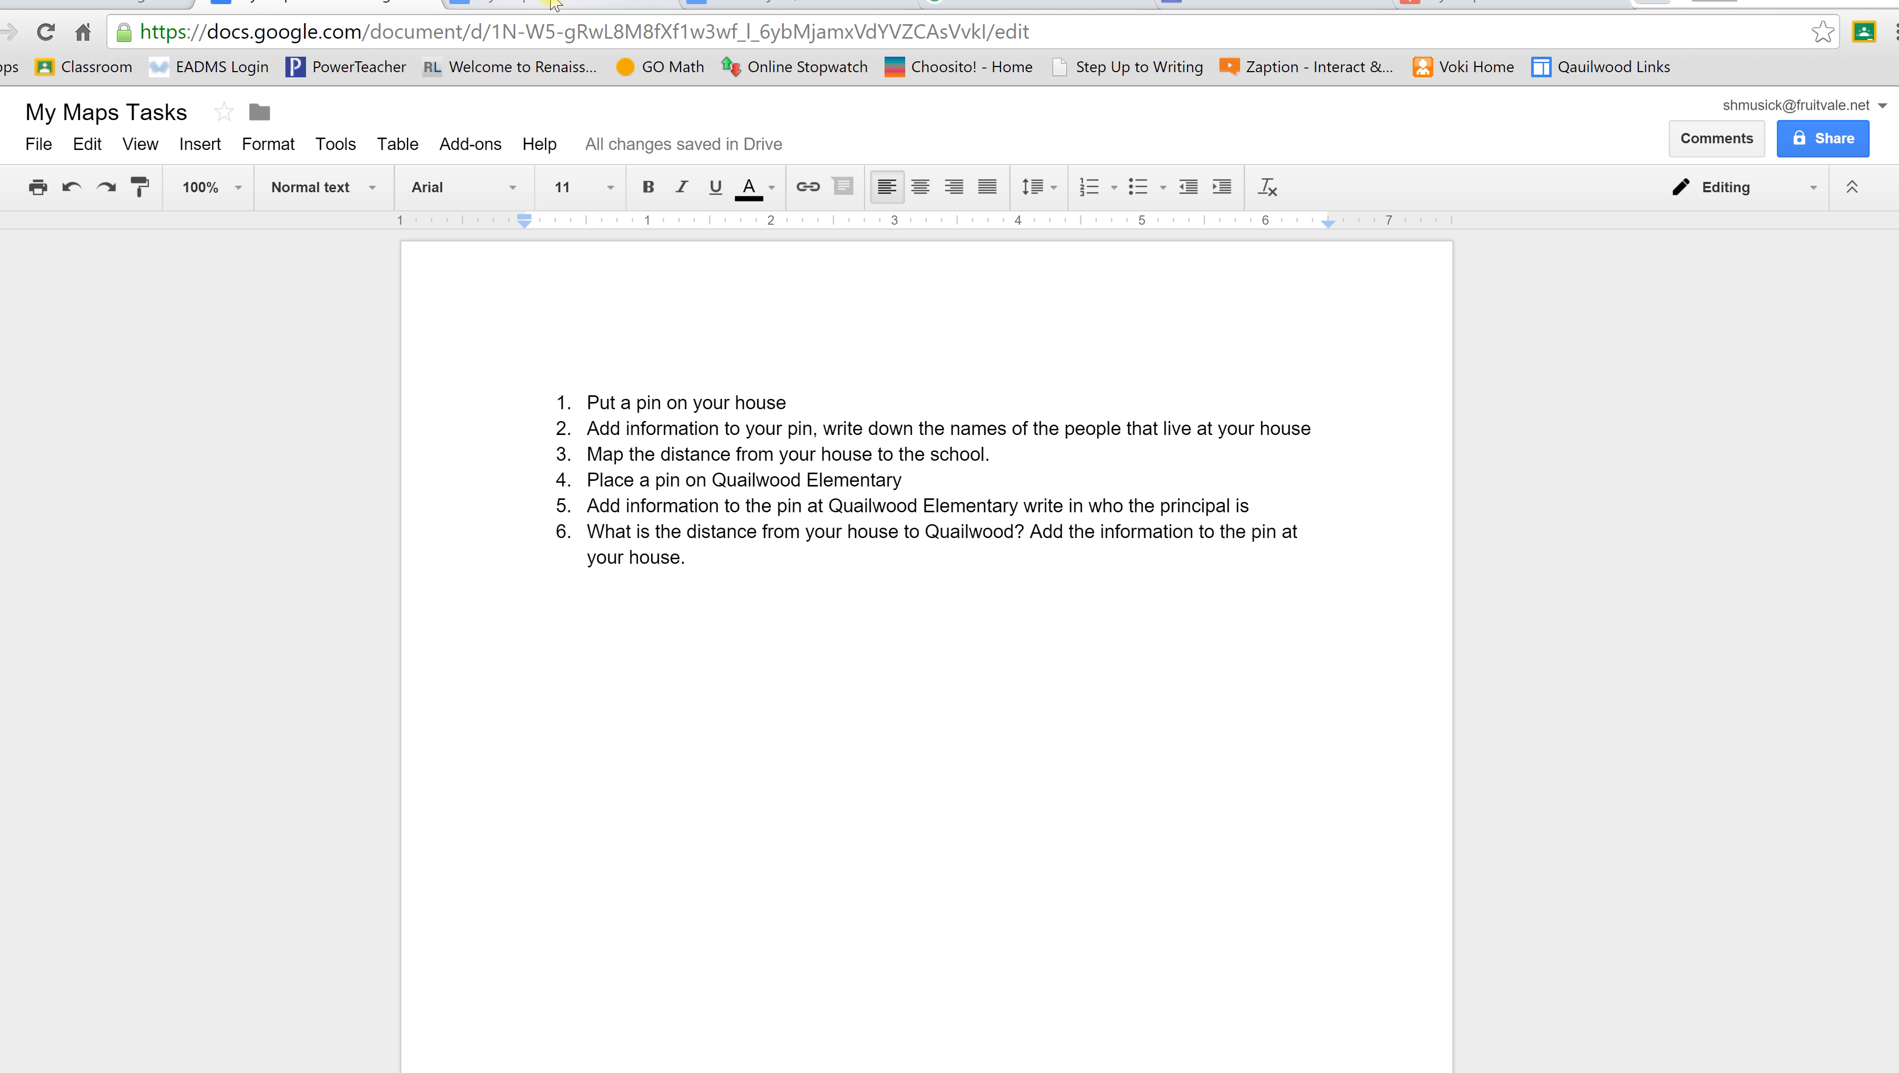
pyautogui.click(539, 8)
pyautogui.click(311, 5)
pyautogui.click(1435, 6)
pyautogui.click(892, 388)
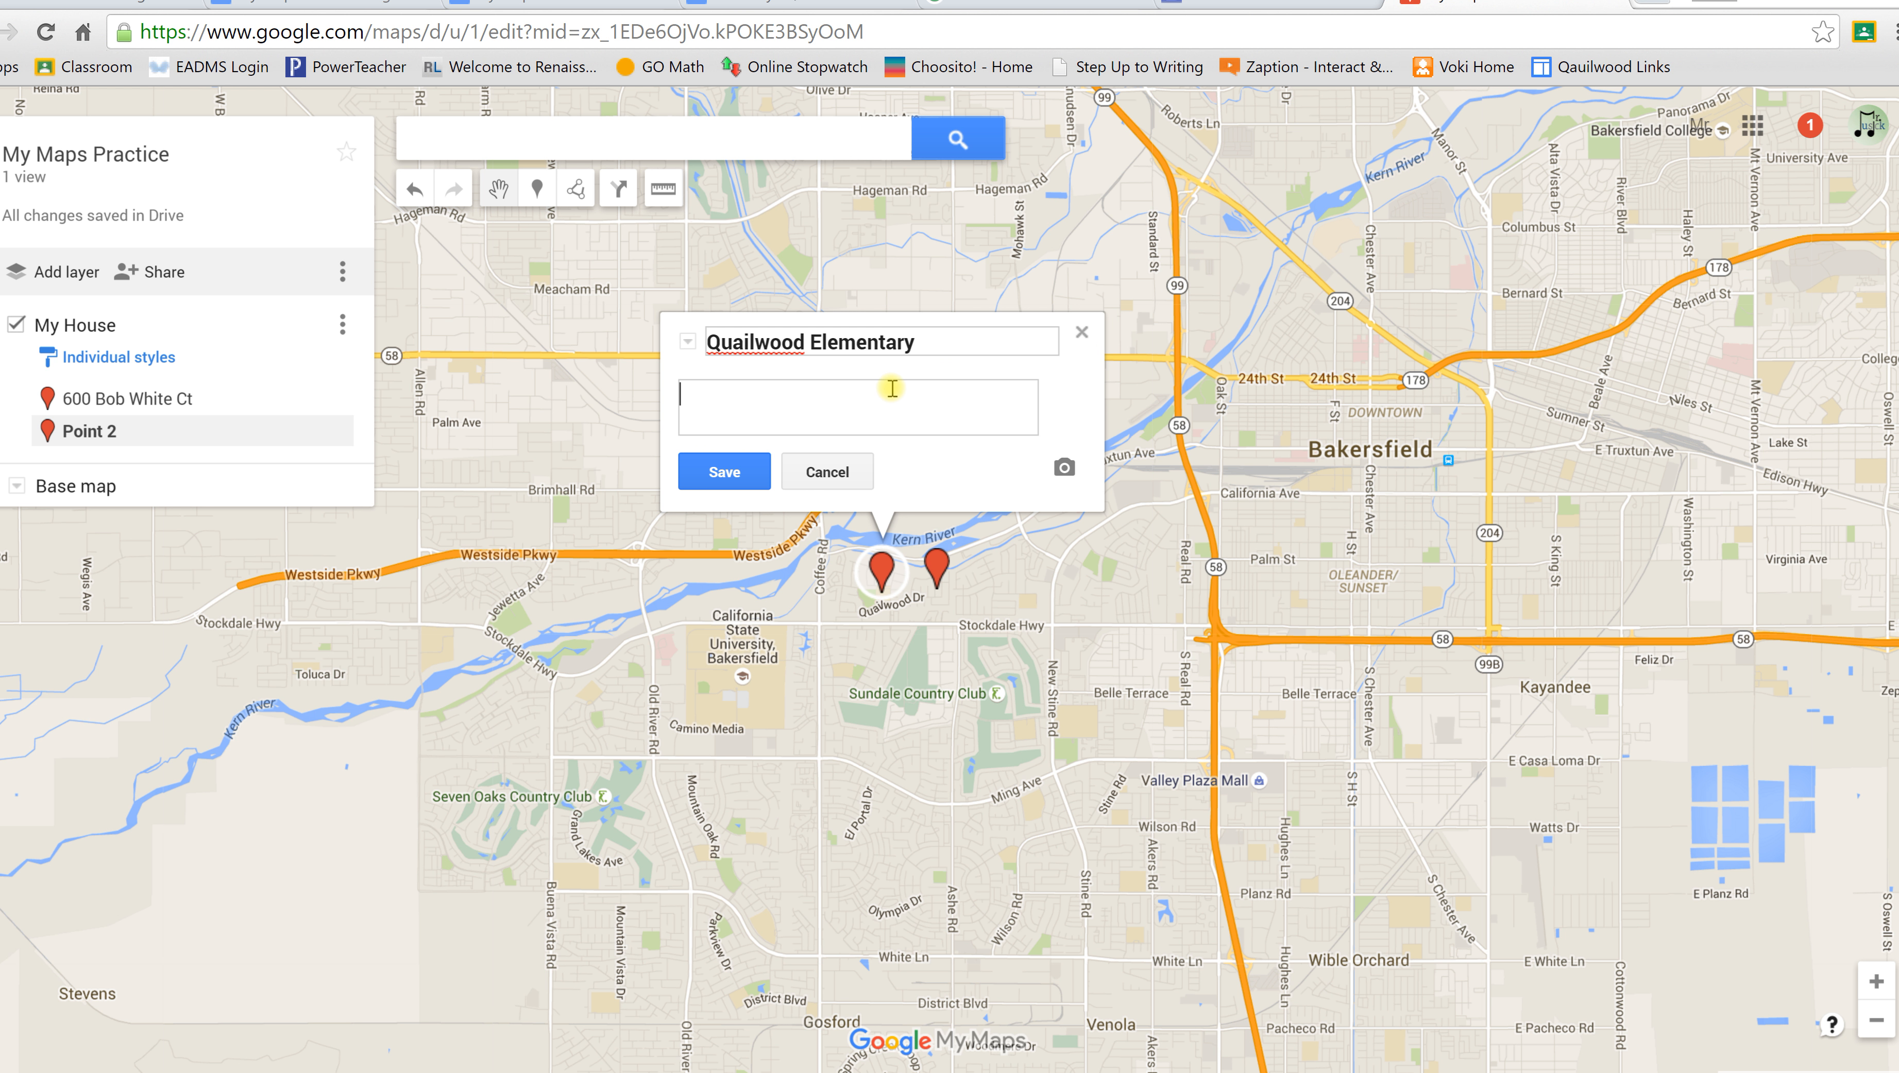
pyautogui.click(716, 472)
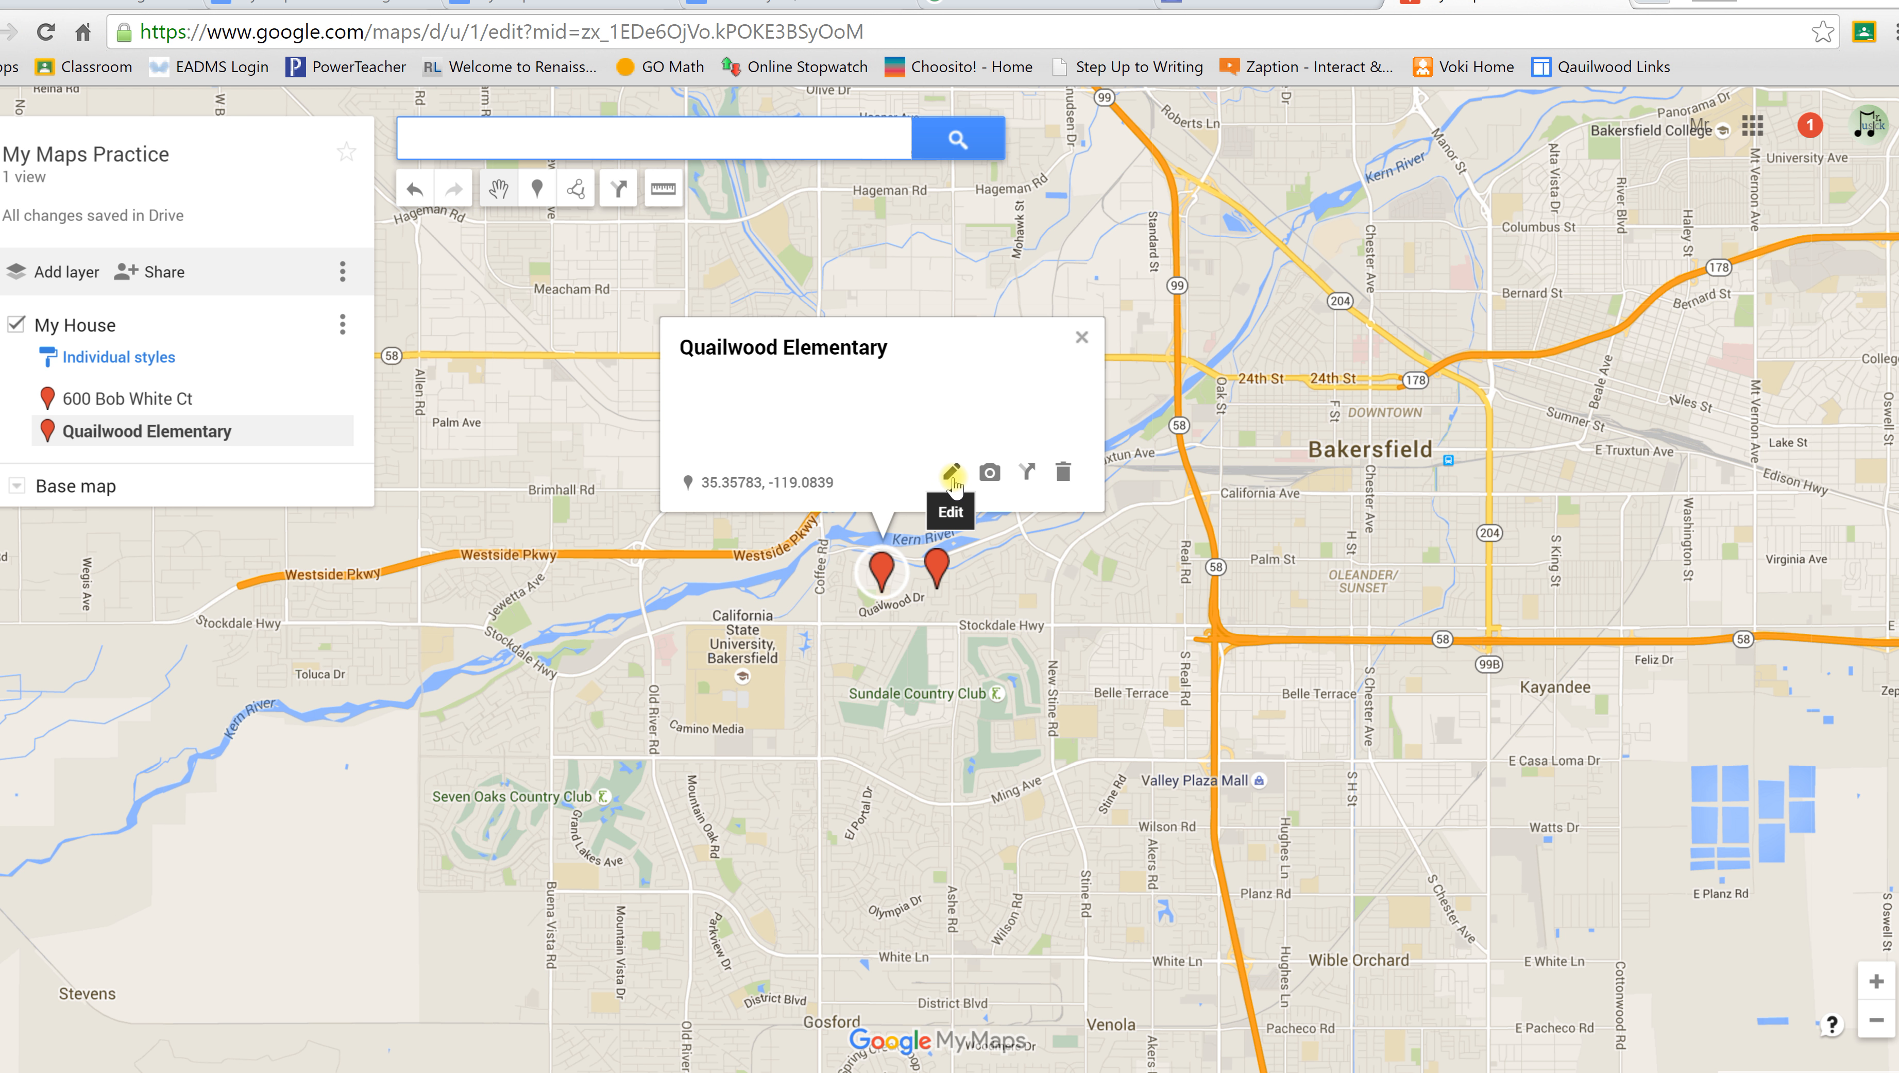
pyautogui.click(1080, 336)
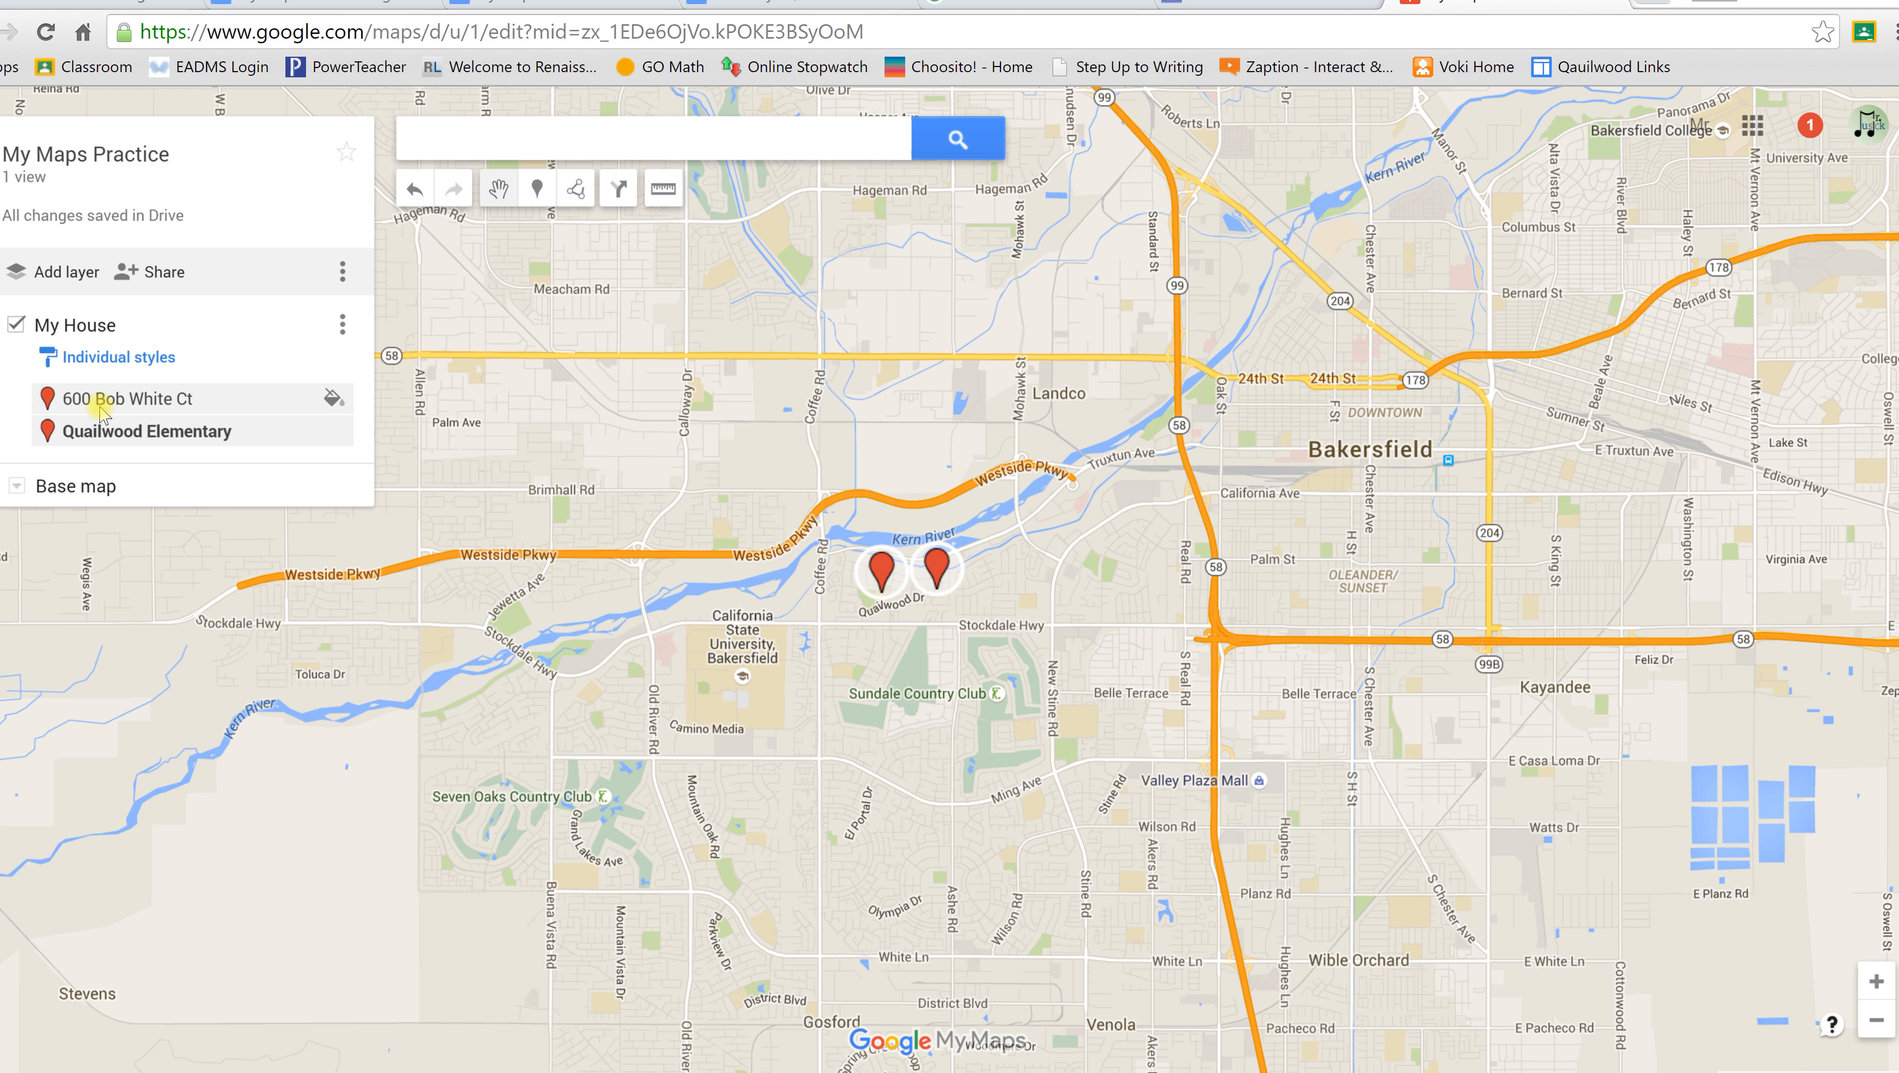
# Step: Make the house marker purple, trying circle, square and diamond shapes before settling on a star
pyautogui.click(338, 405)
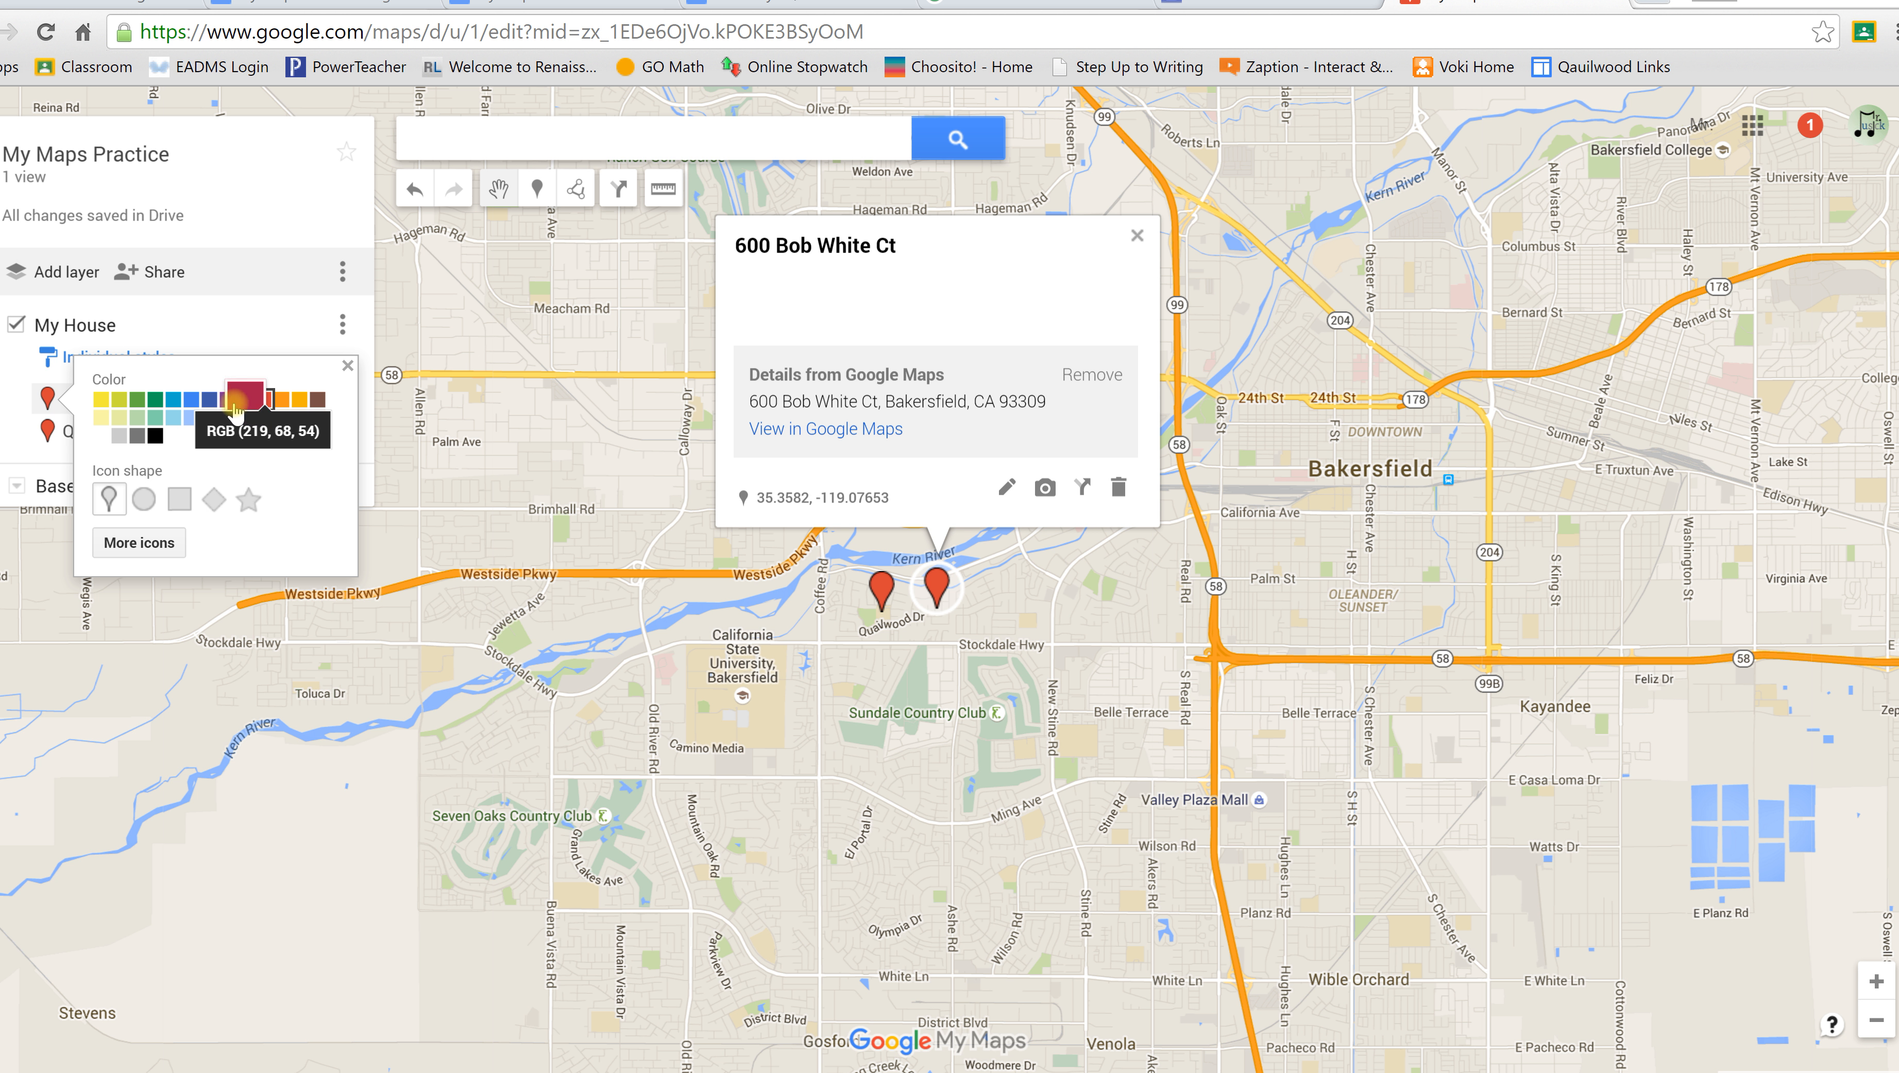
pyautogui.click(218, 403)
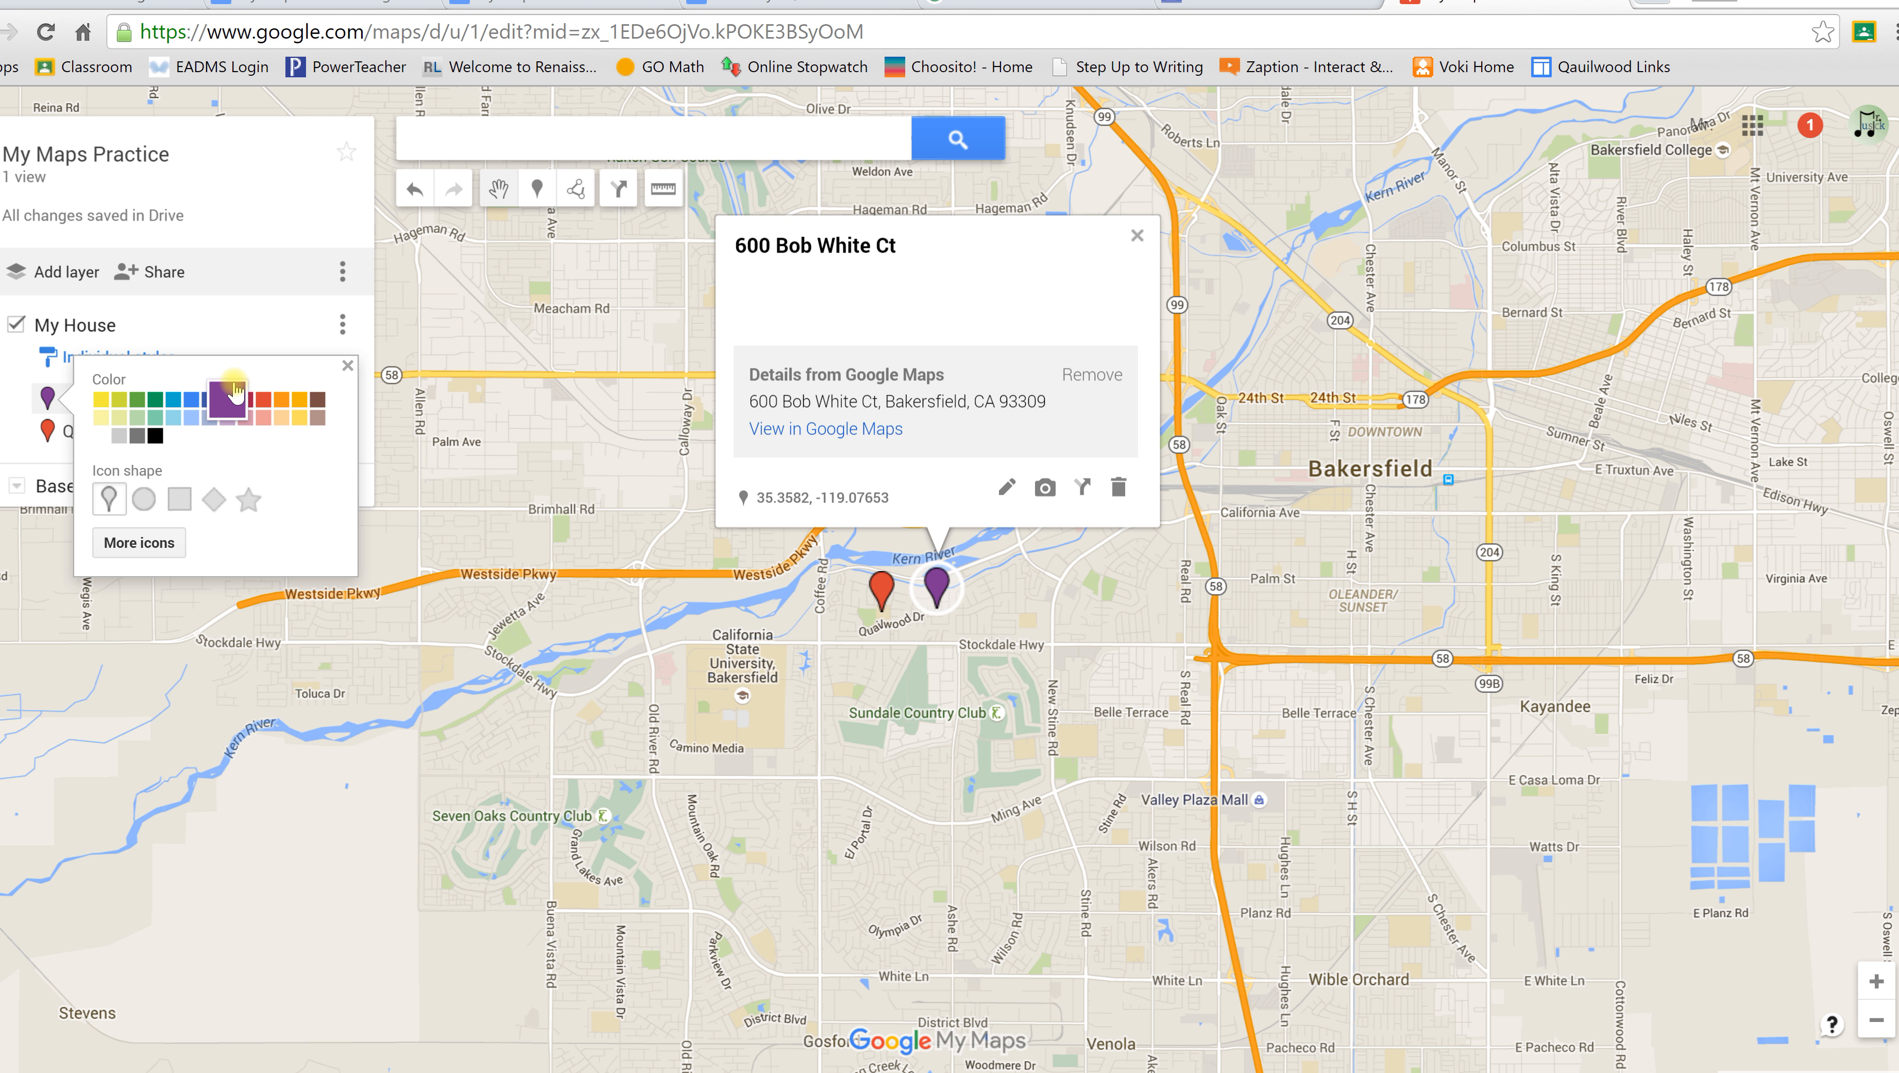
pyautogui.click(149, 505)
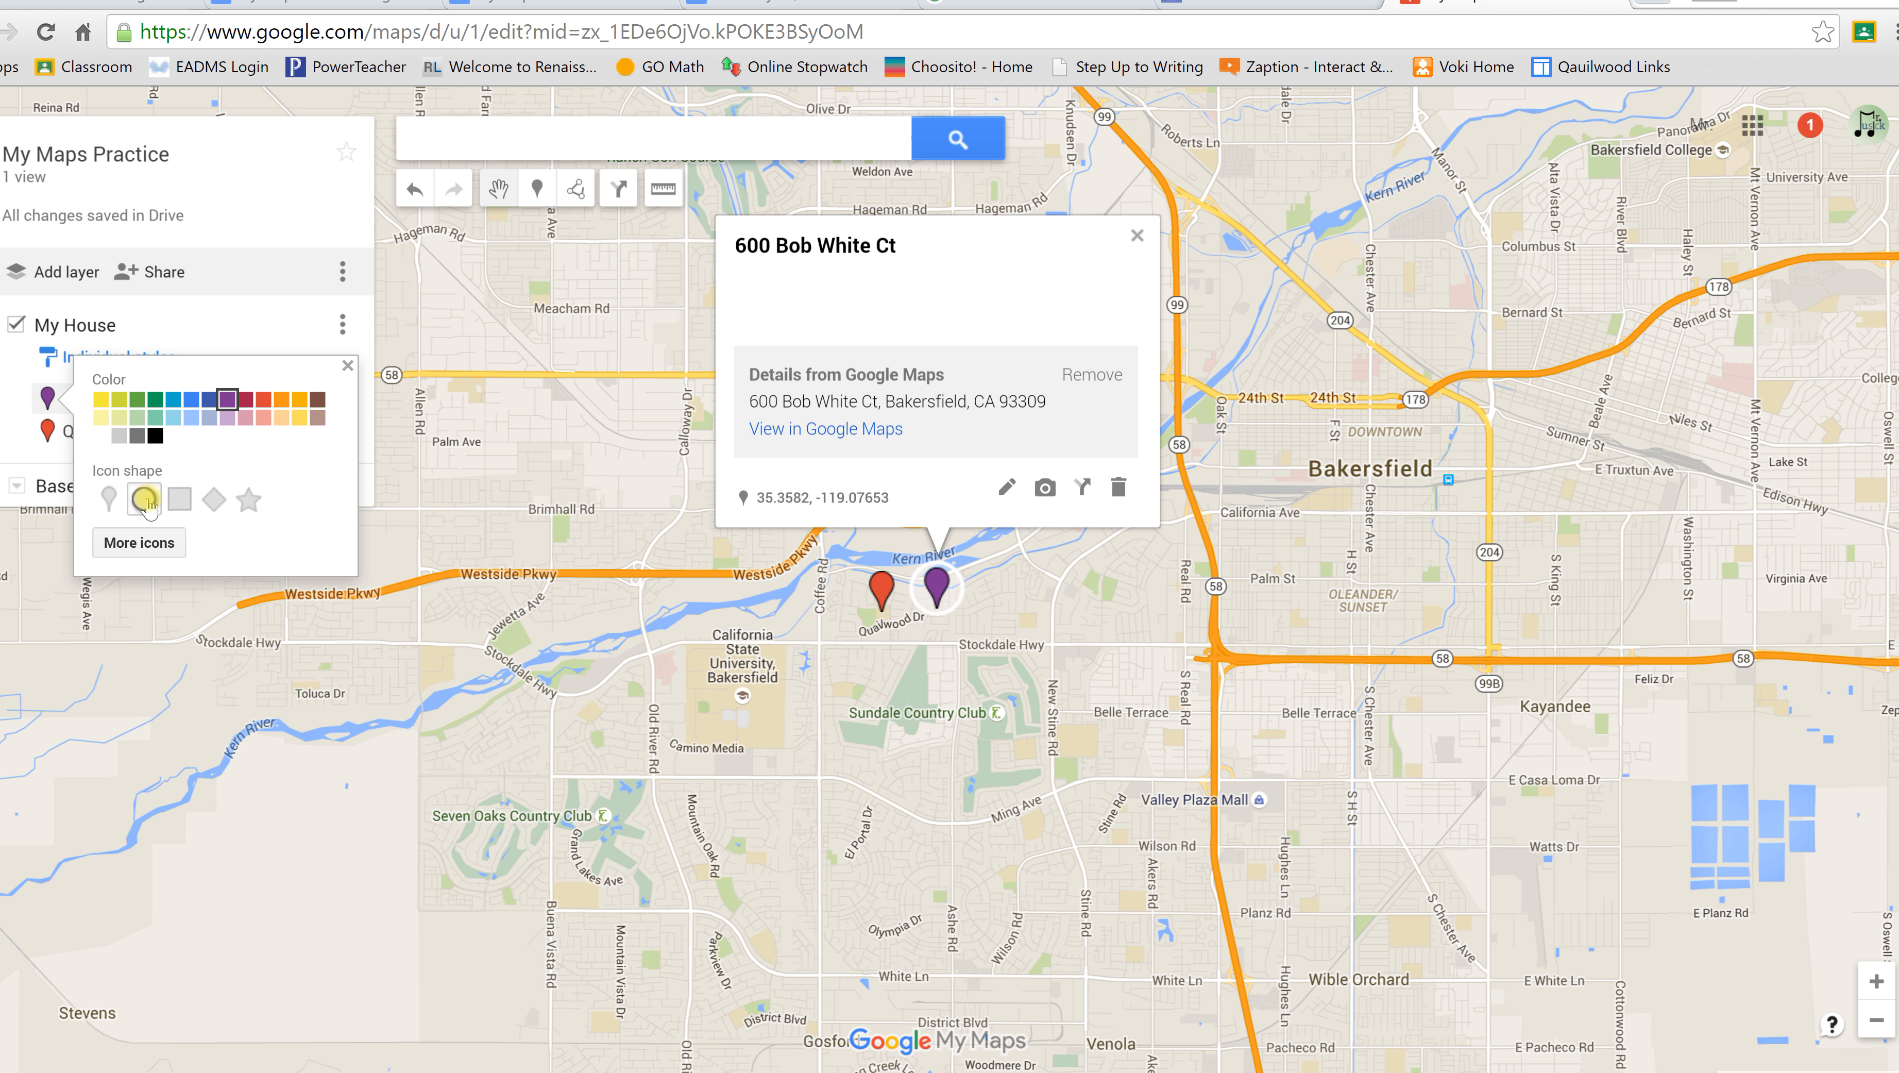
pyautogui.click(180, 500)
pyautogui.click(213, 503)
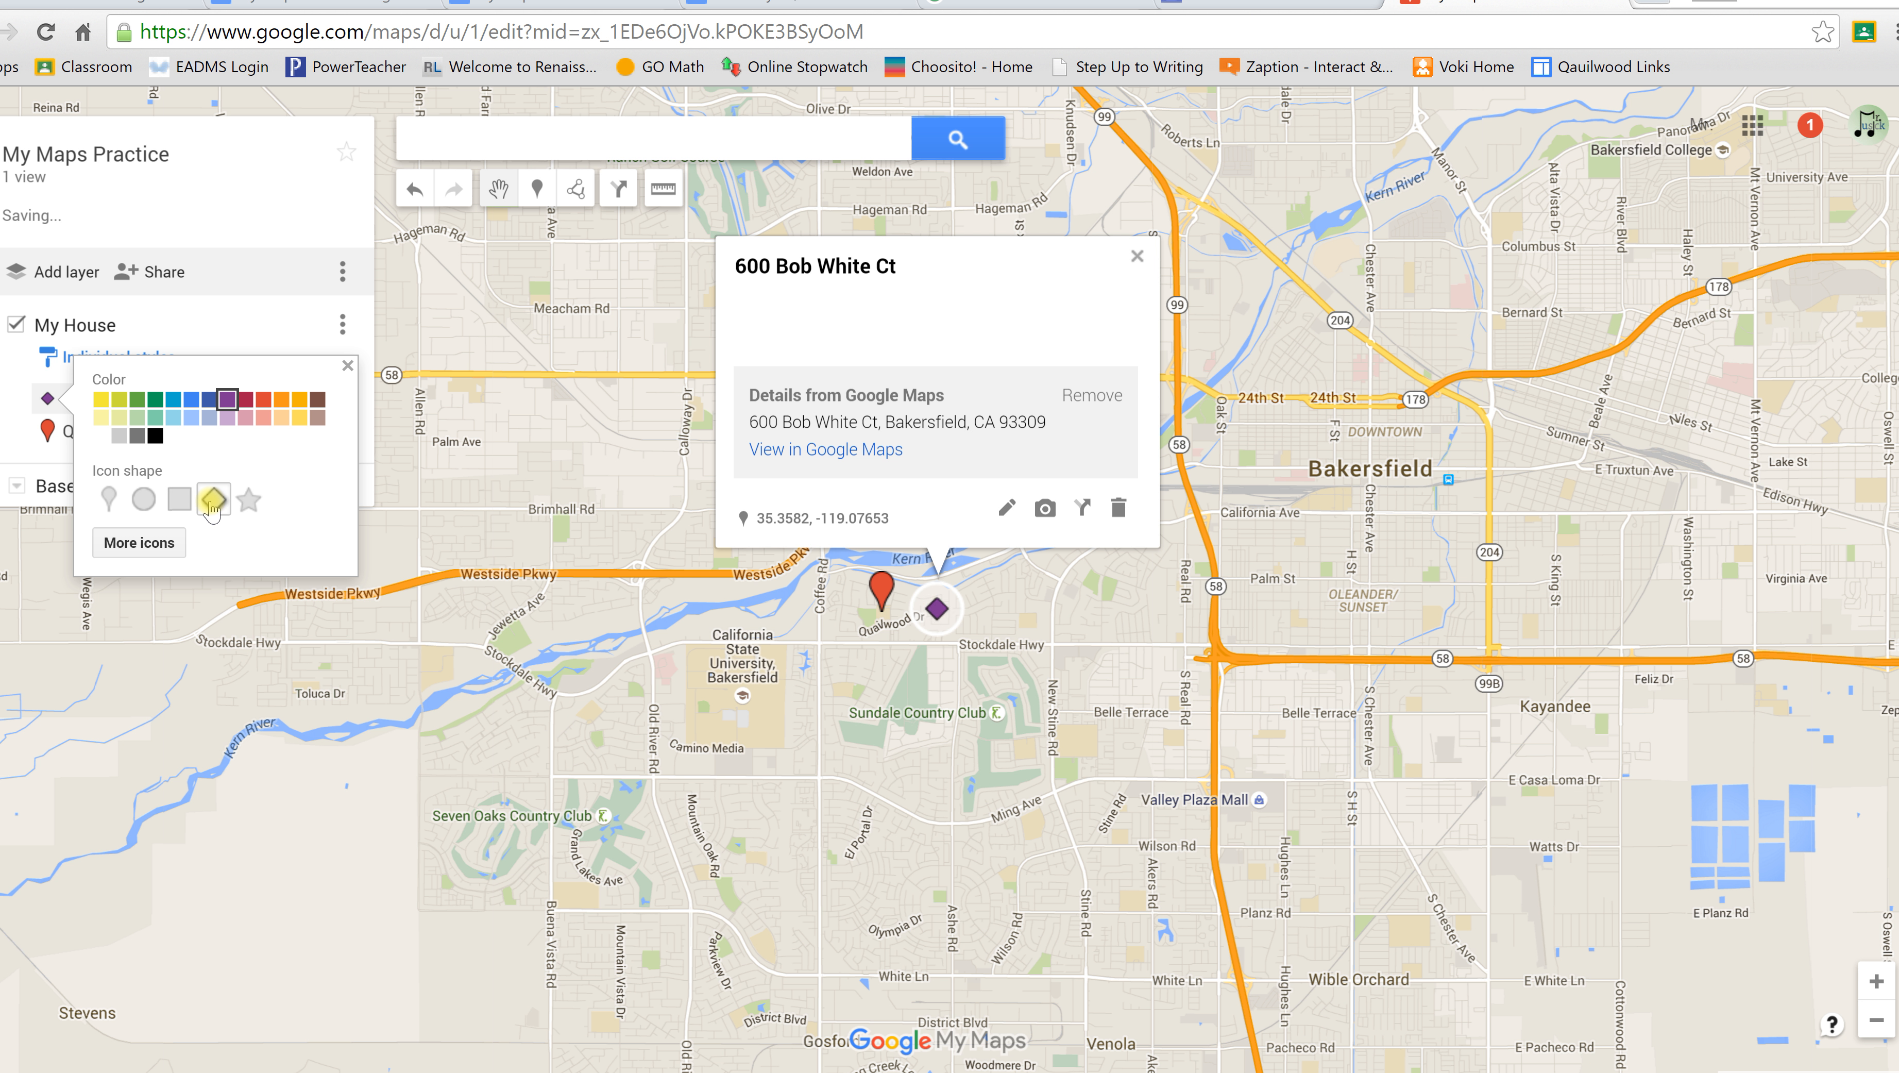
pyautogui.click(246, 504)
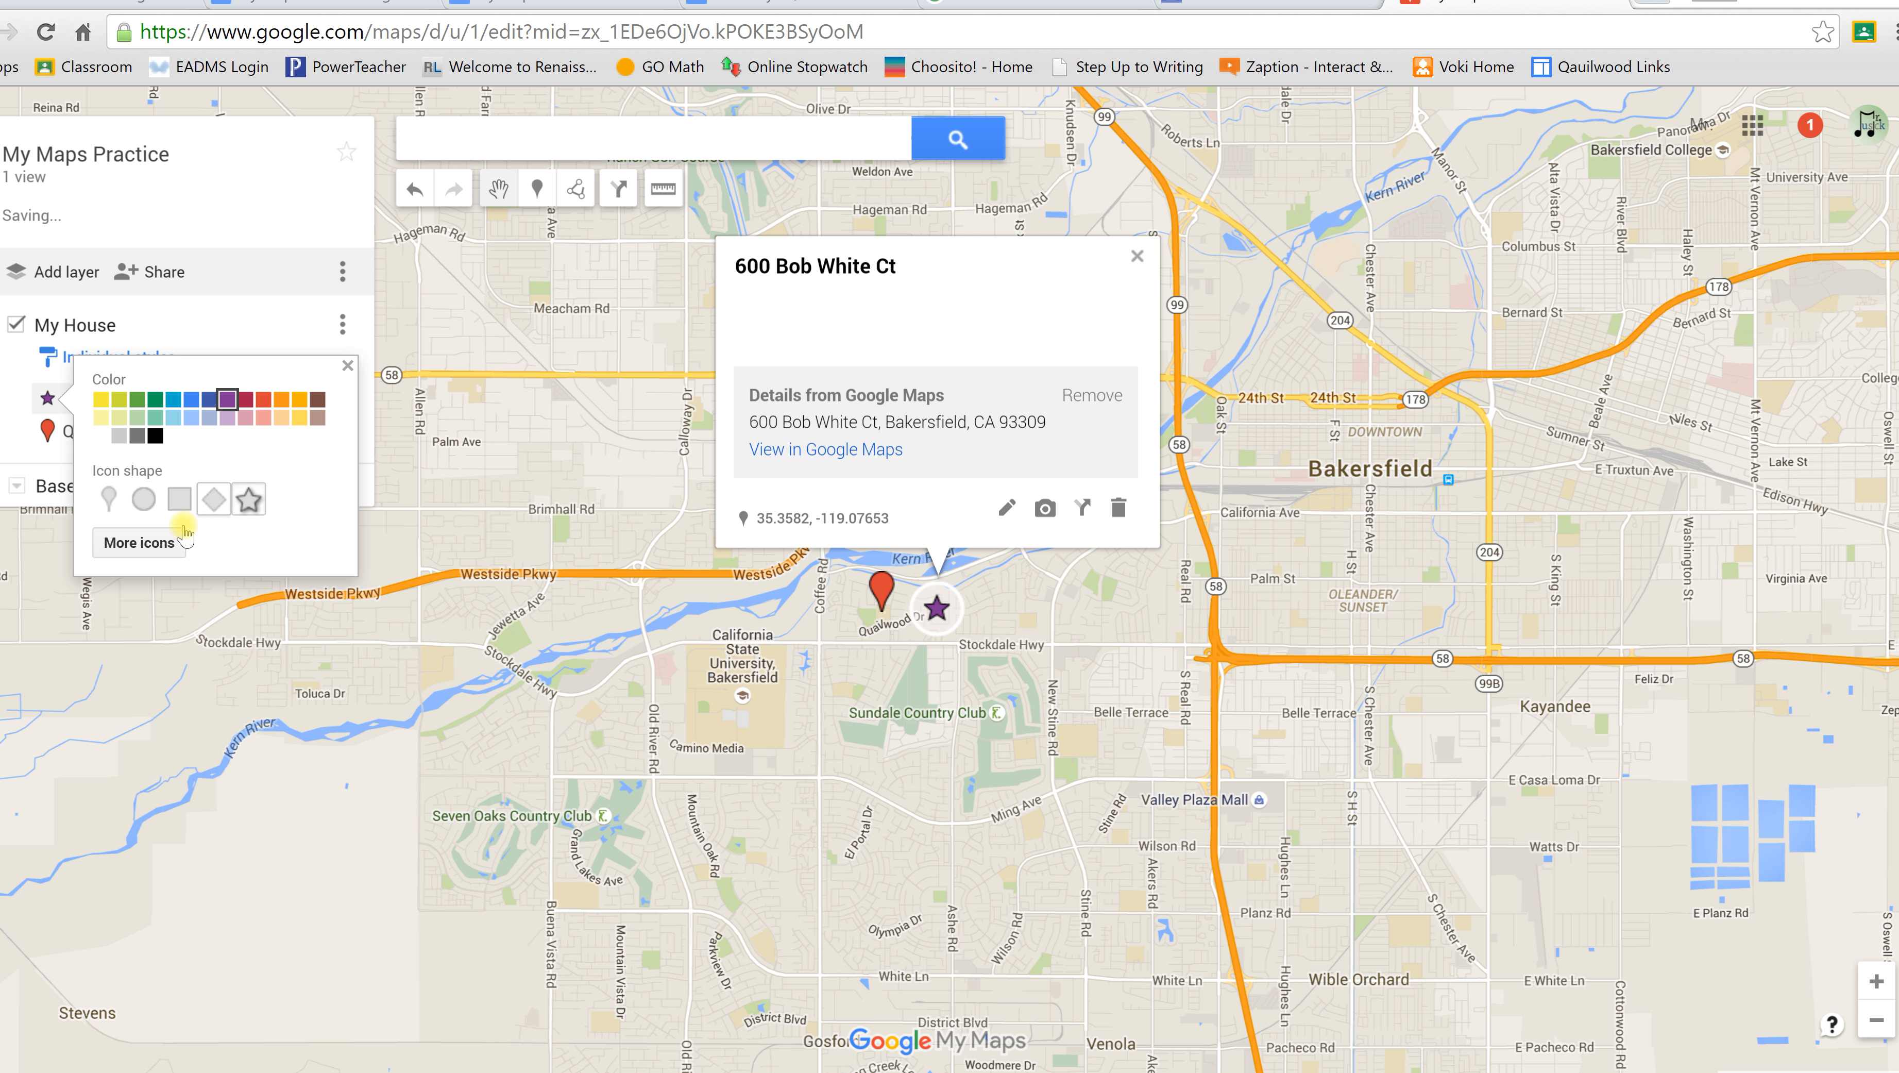
pyautogui.click(146, 542)
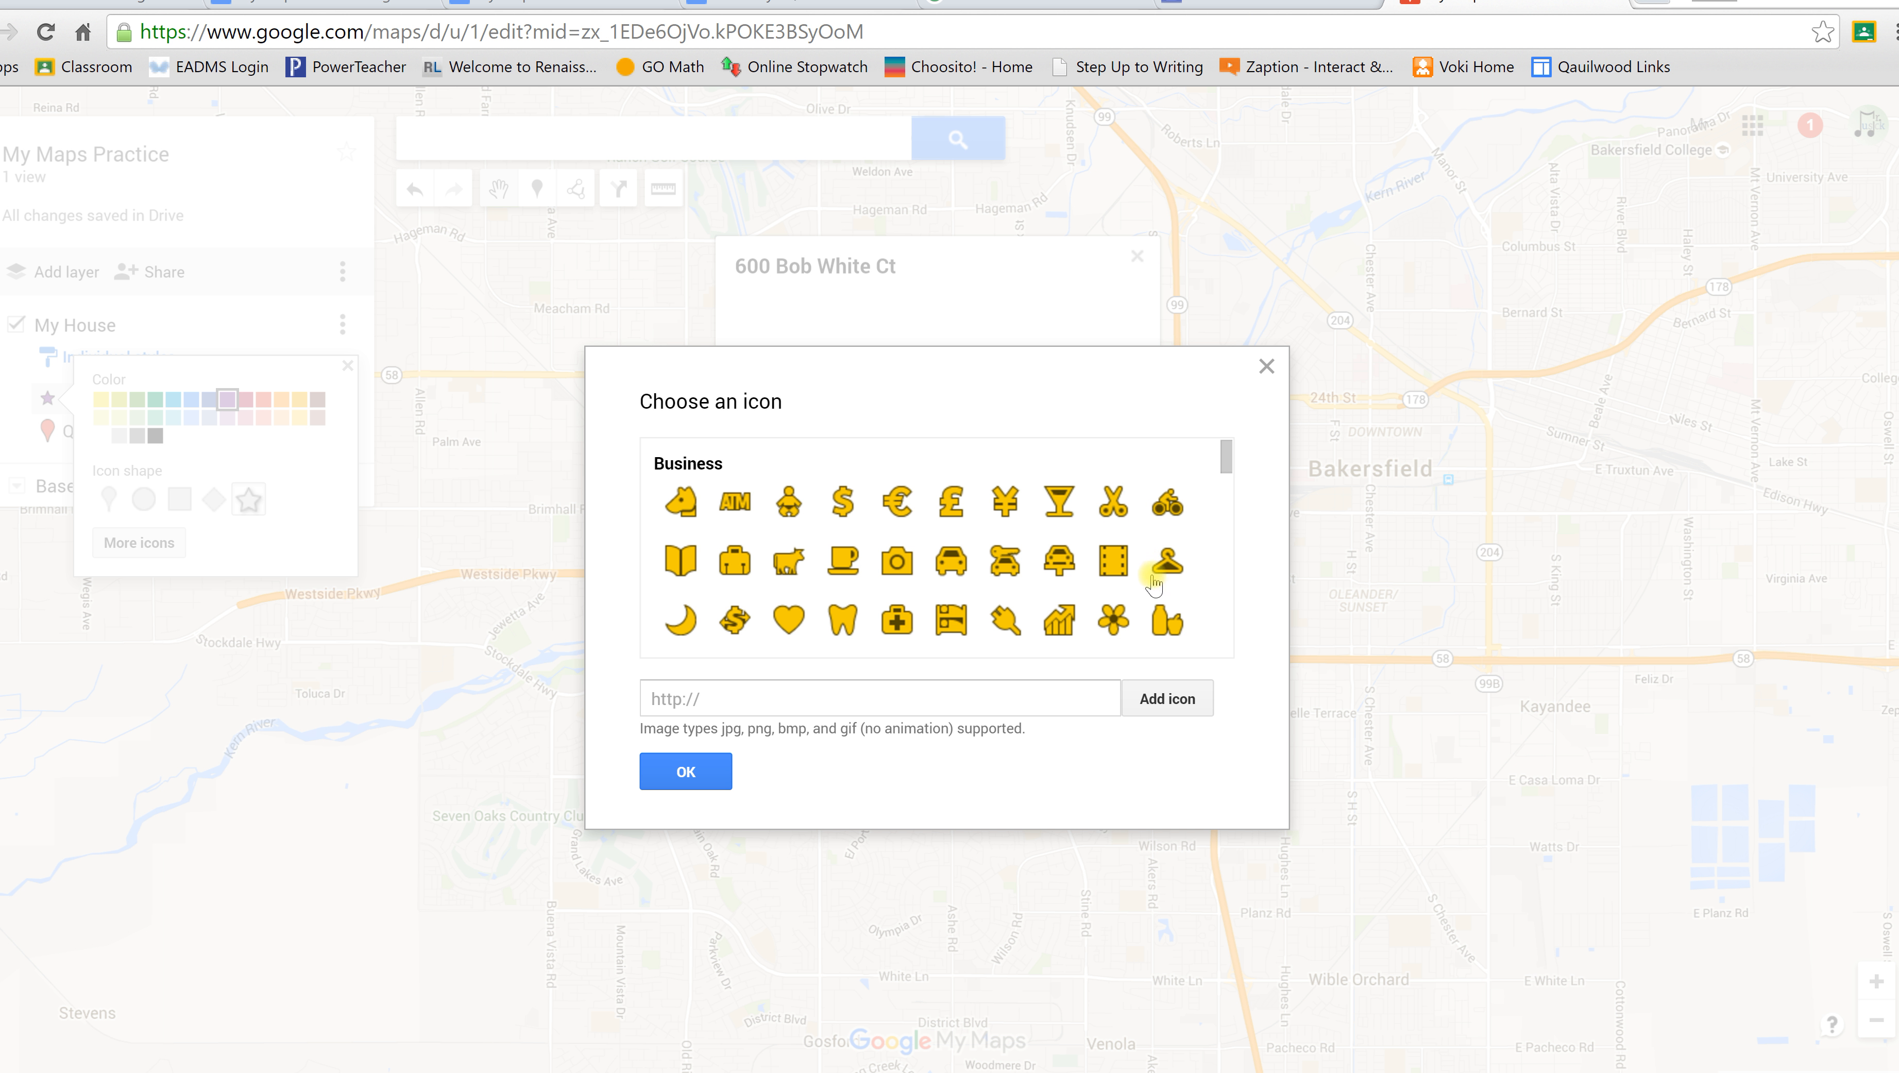
# Step: Give the house marker the biohazard icon from the gallery's Crisis section
pyautogui.scroll(-5, 1140, 551)
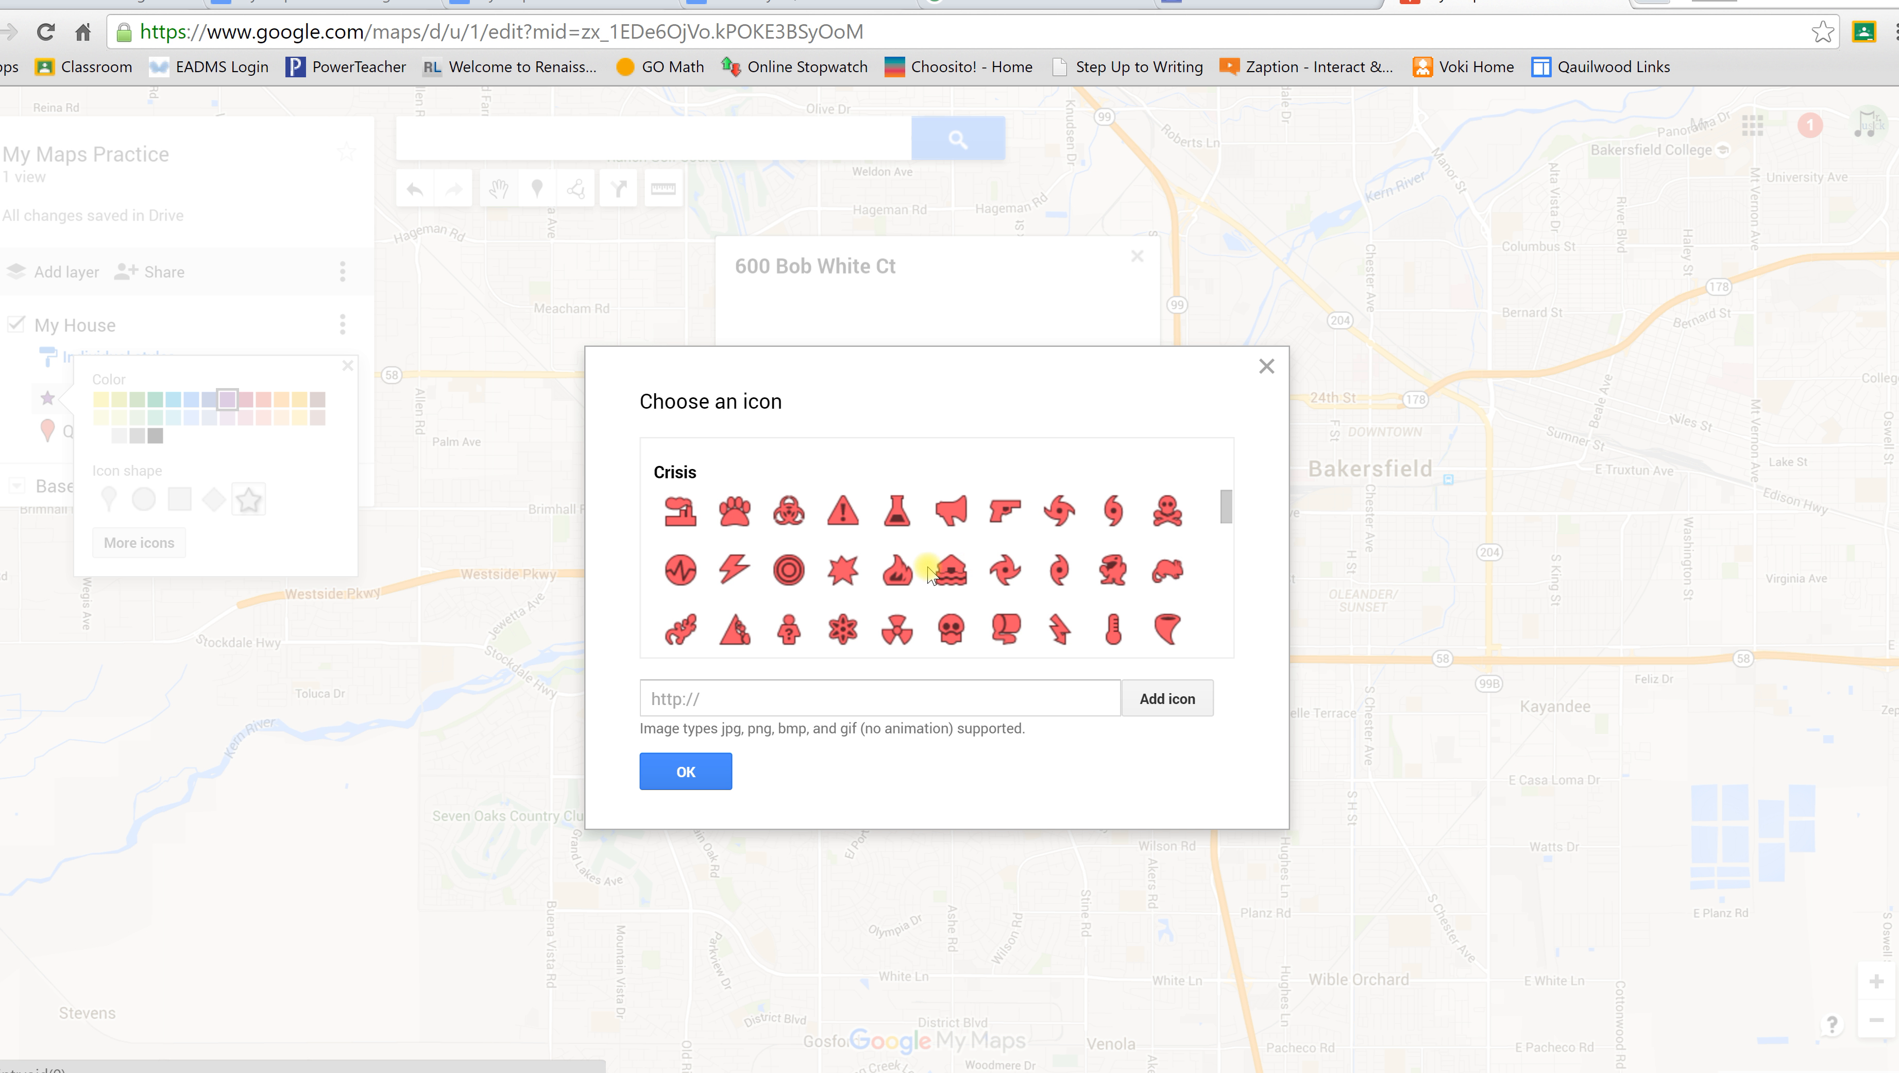
pyautogui.click(787, 514)
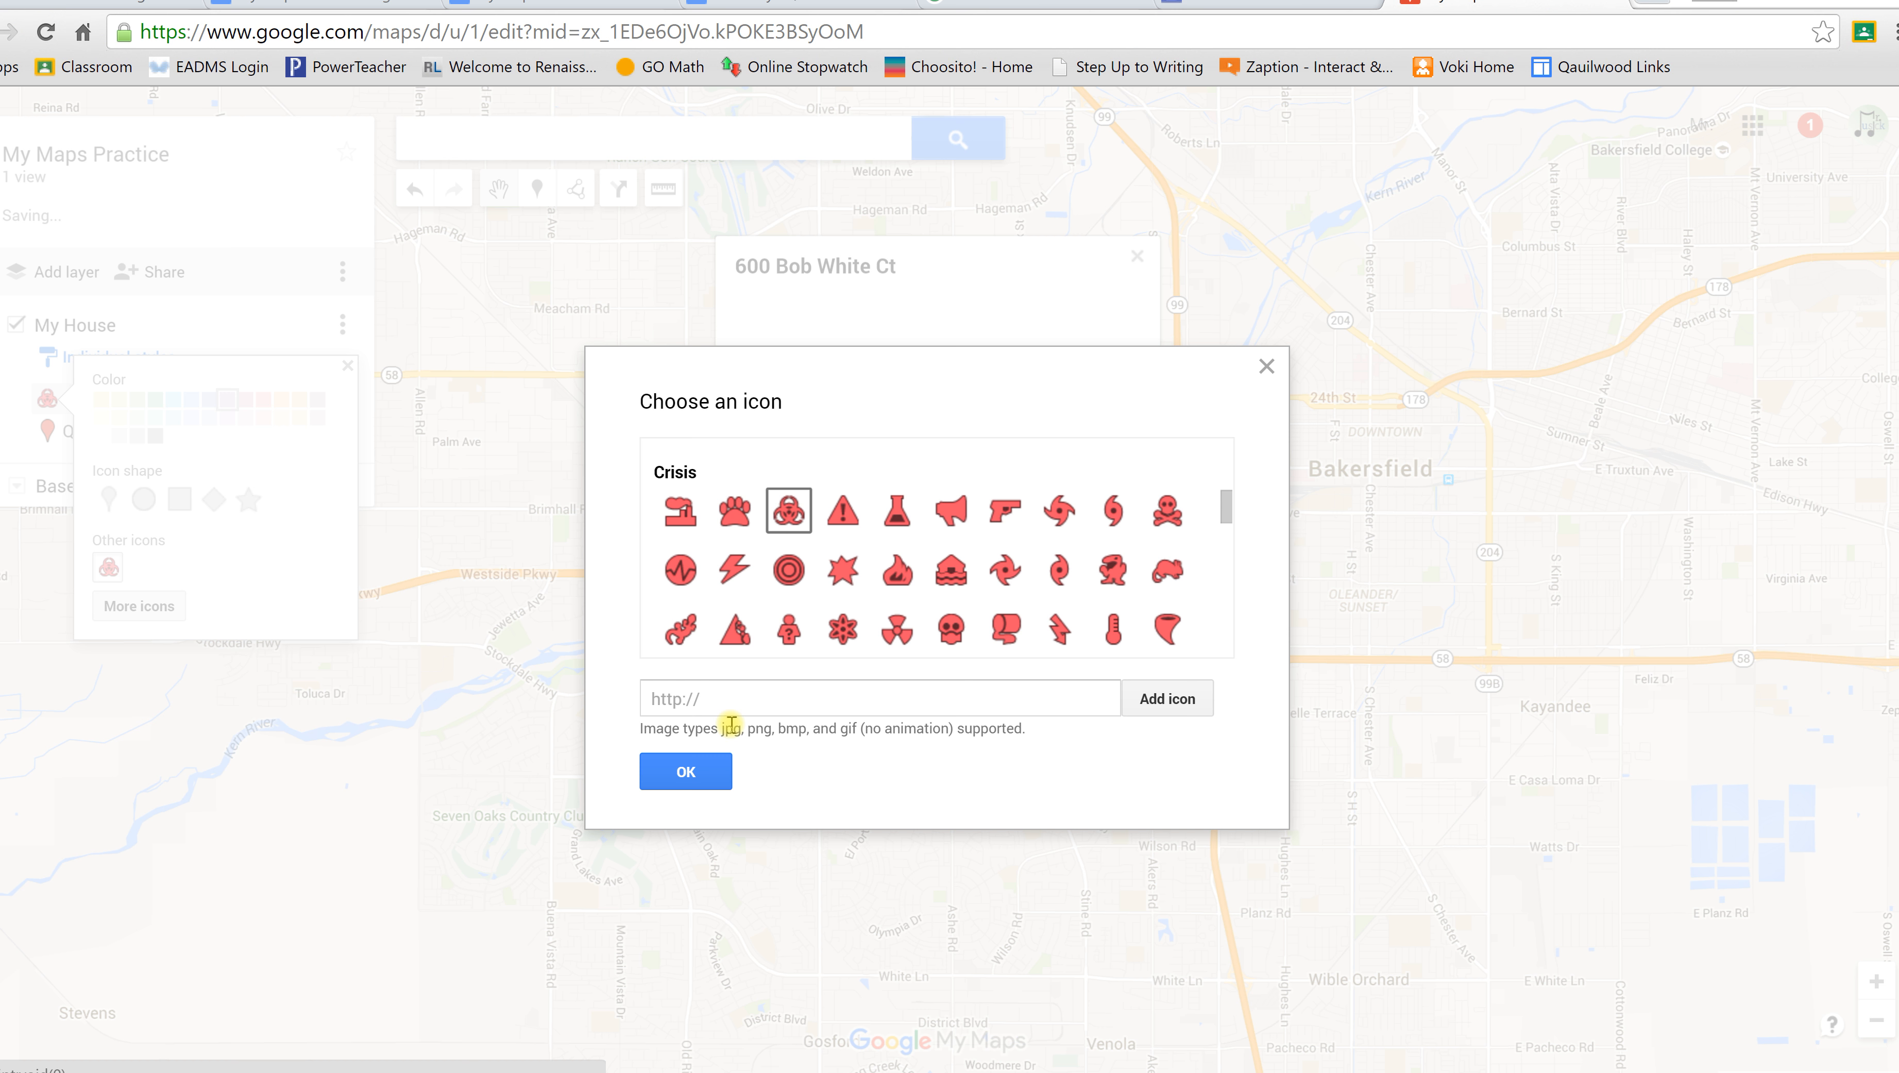
pyautogui.click(695, 770)
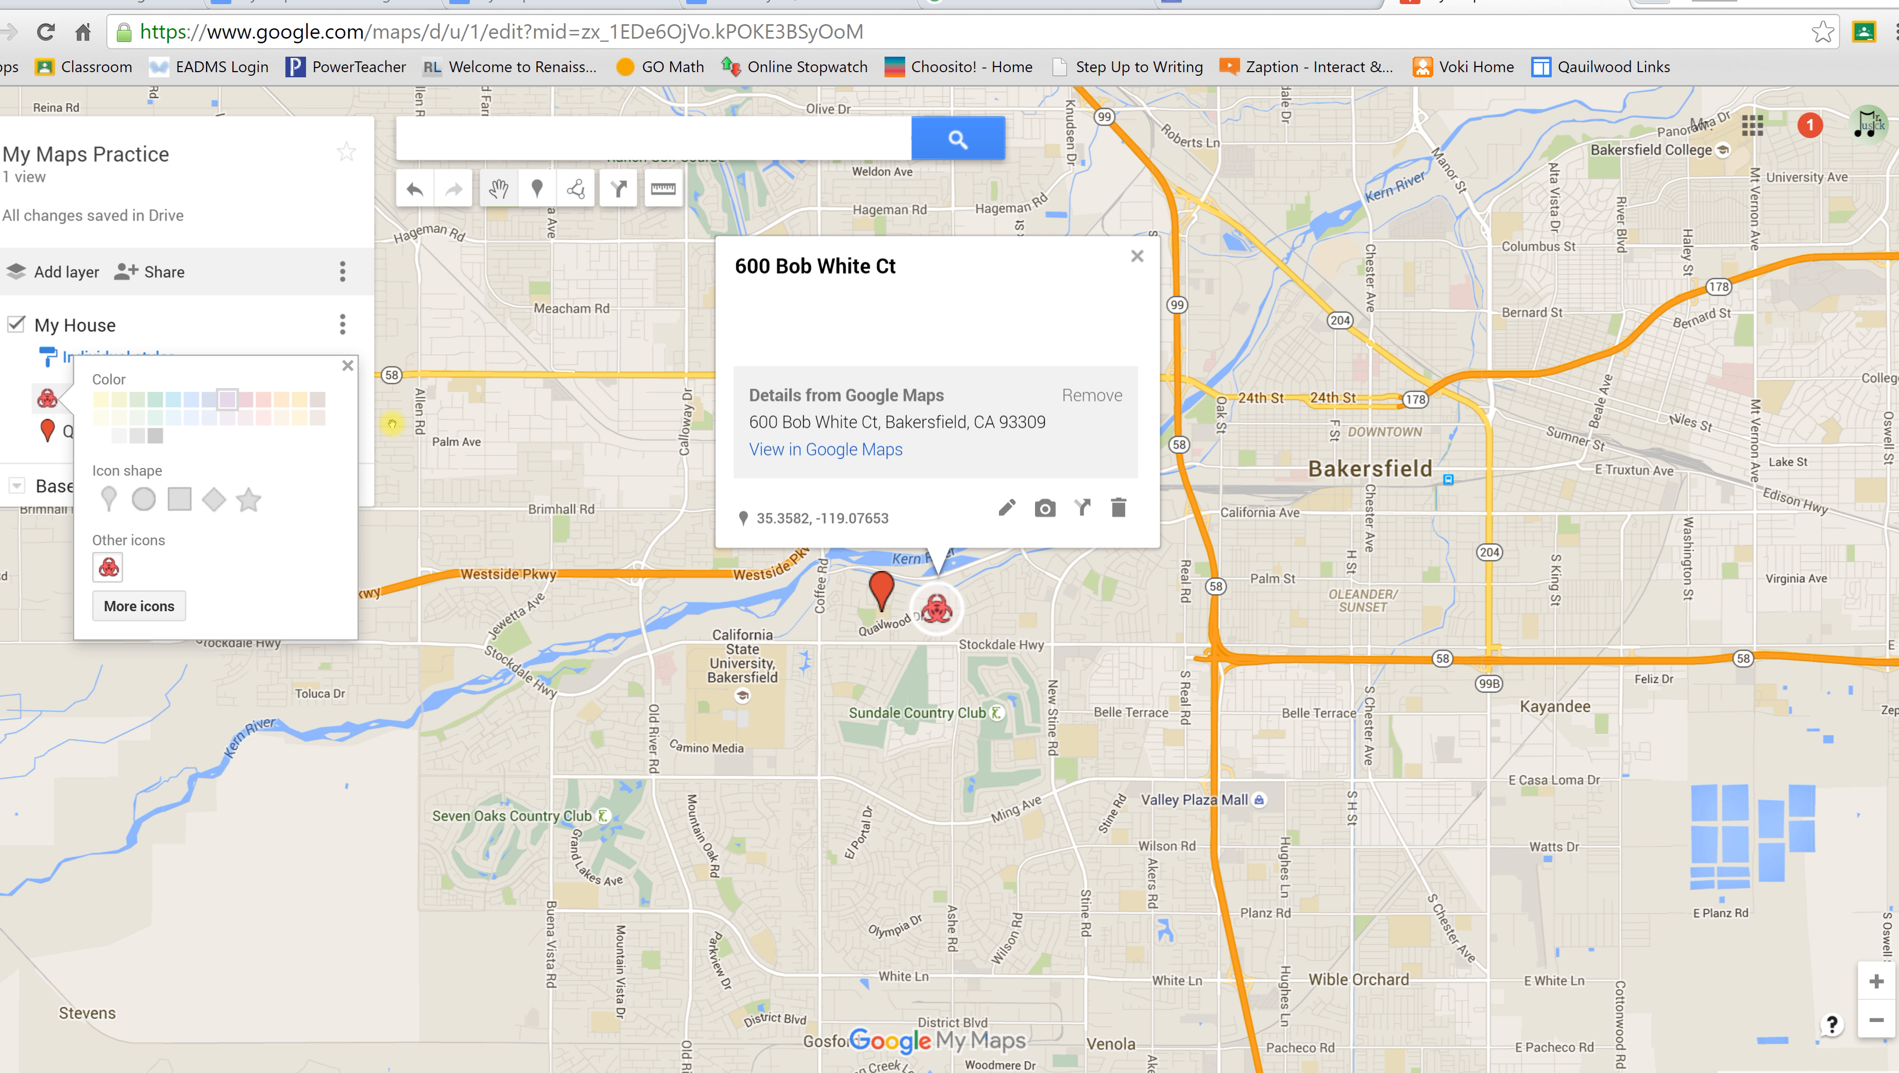
# Step: Colour the Quailwood Elementary marker purple
pyautogui.click(347, 366)
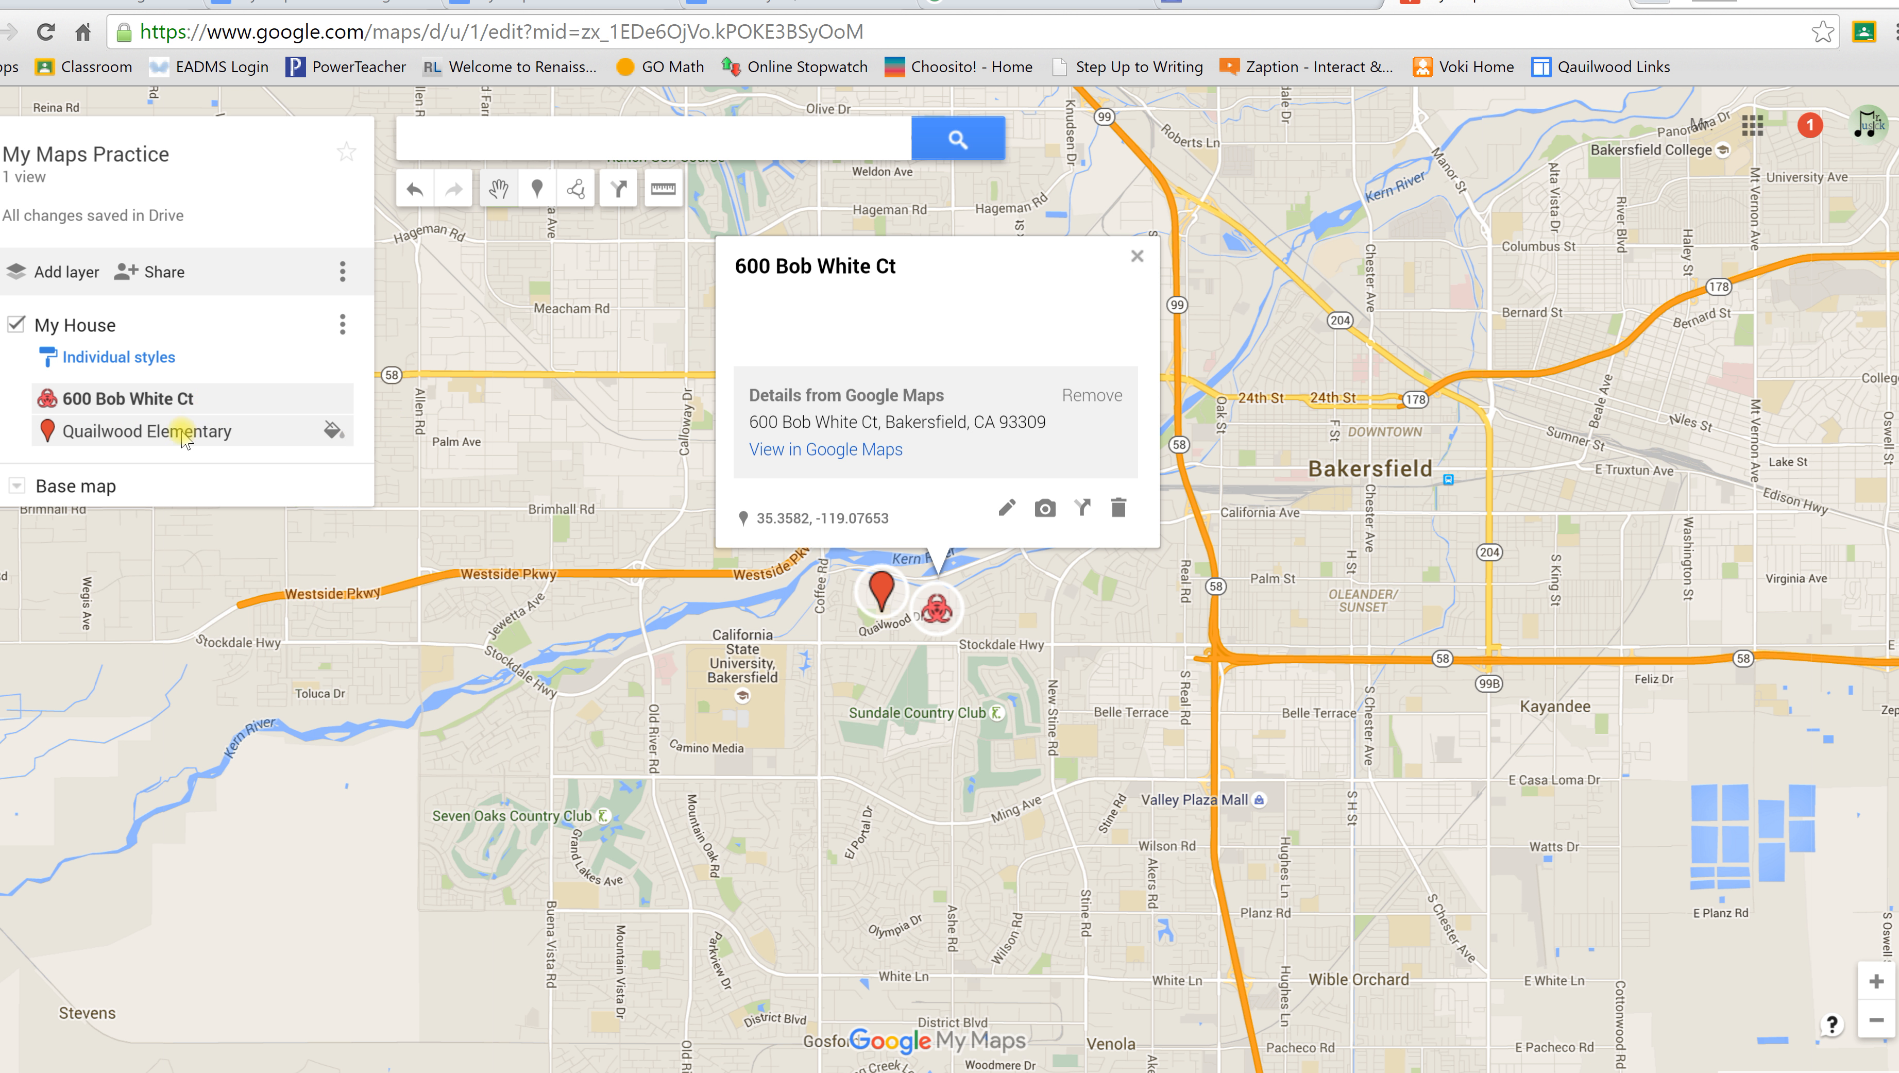
pyautogui.click(332, 430)
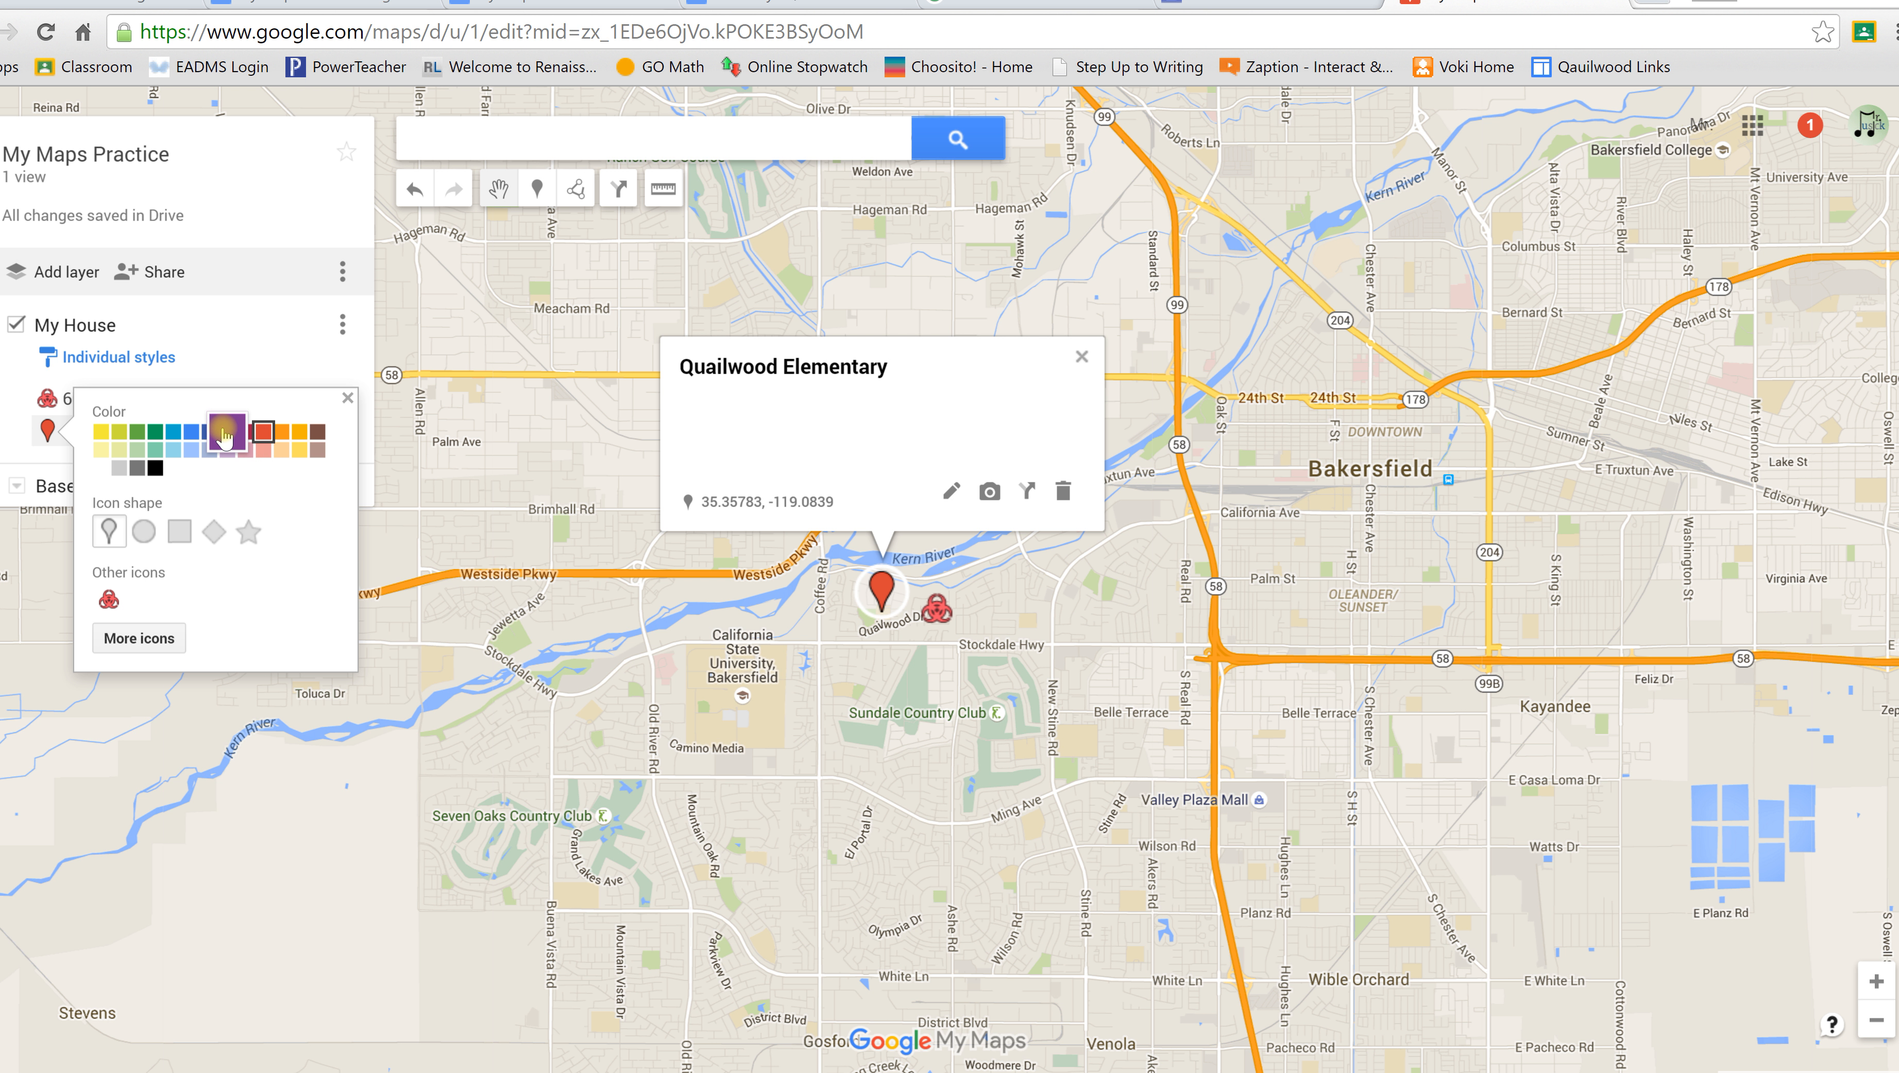
pyautogui.click(227, 430)
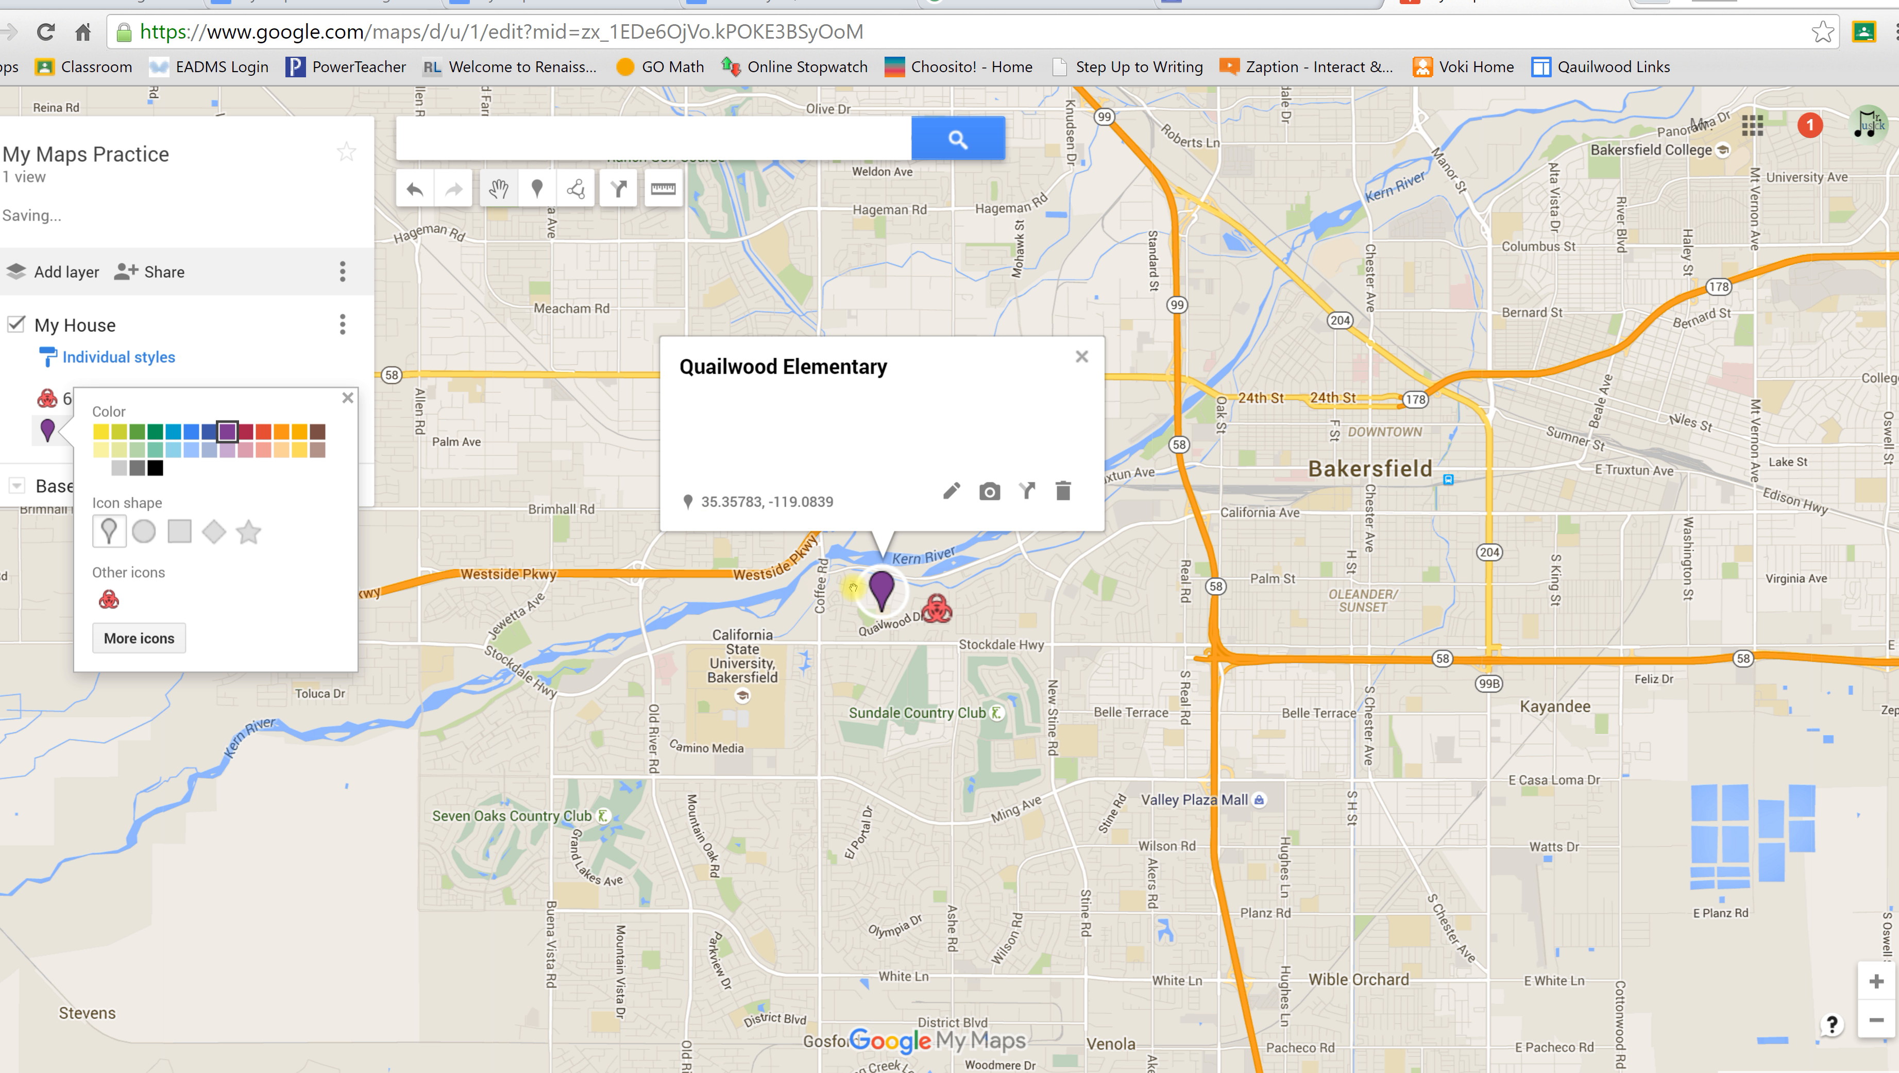
pyautogui.click(780, 694)
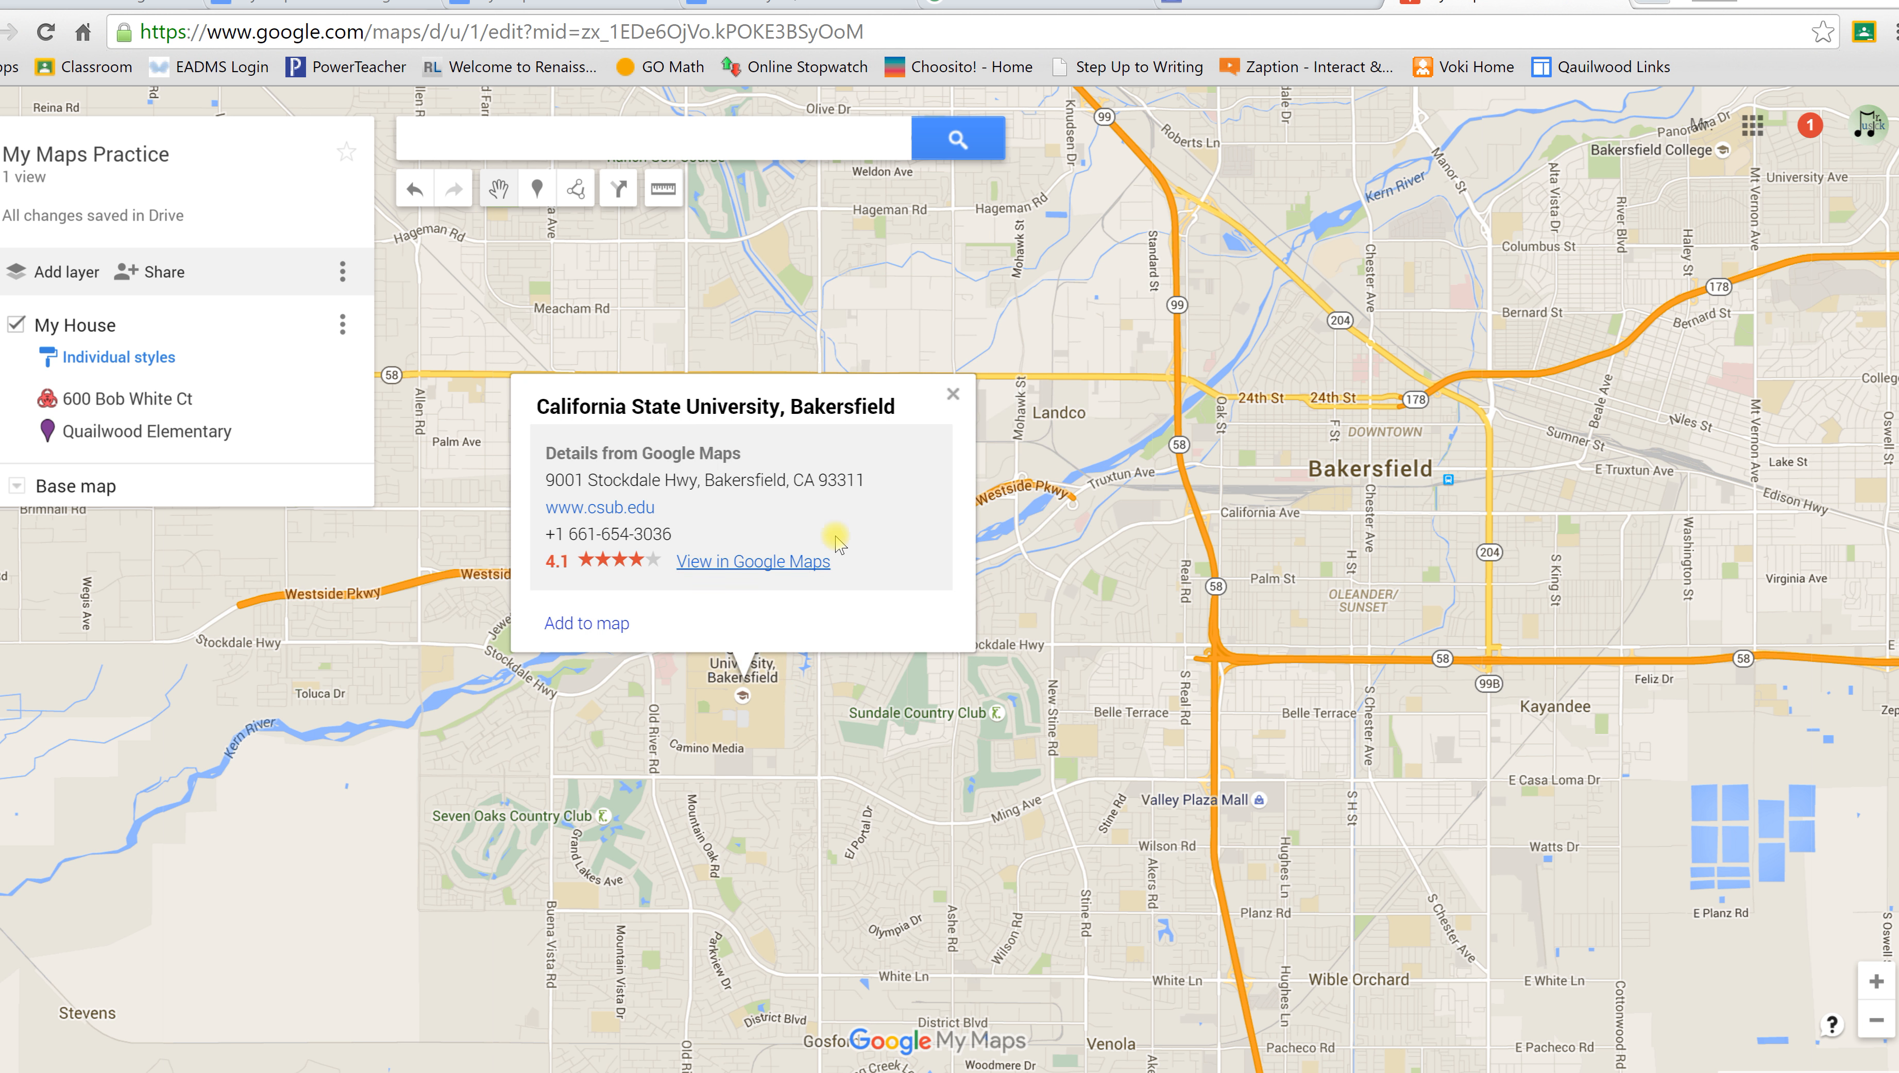
# Step: Draw a plain line from the Quailwood Elementary marker to the house marker, creating Line 3
pyautogui.click(952, 393)
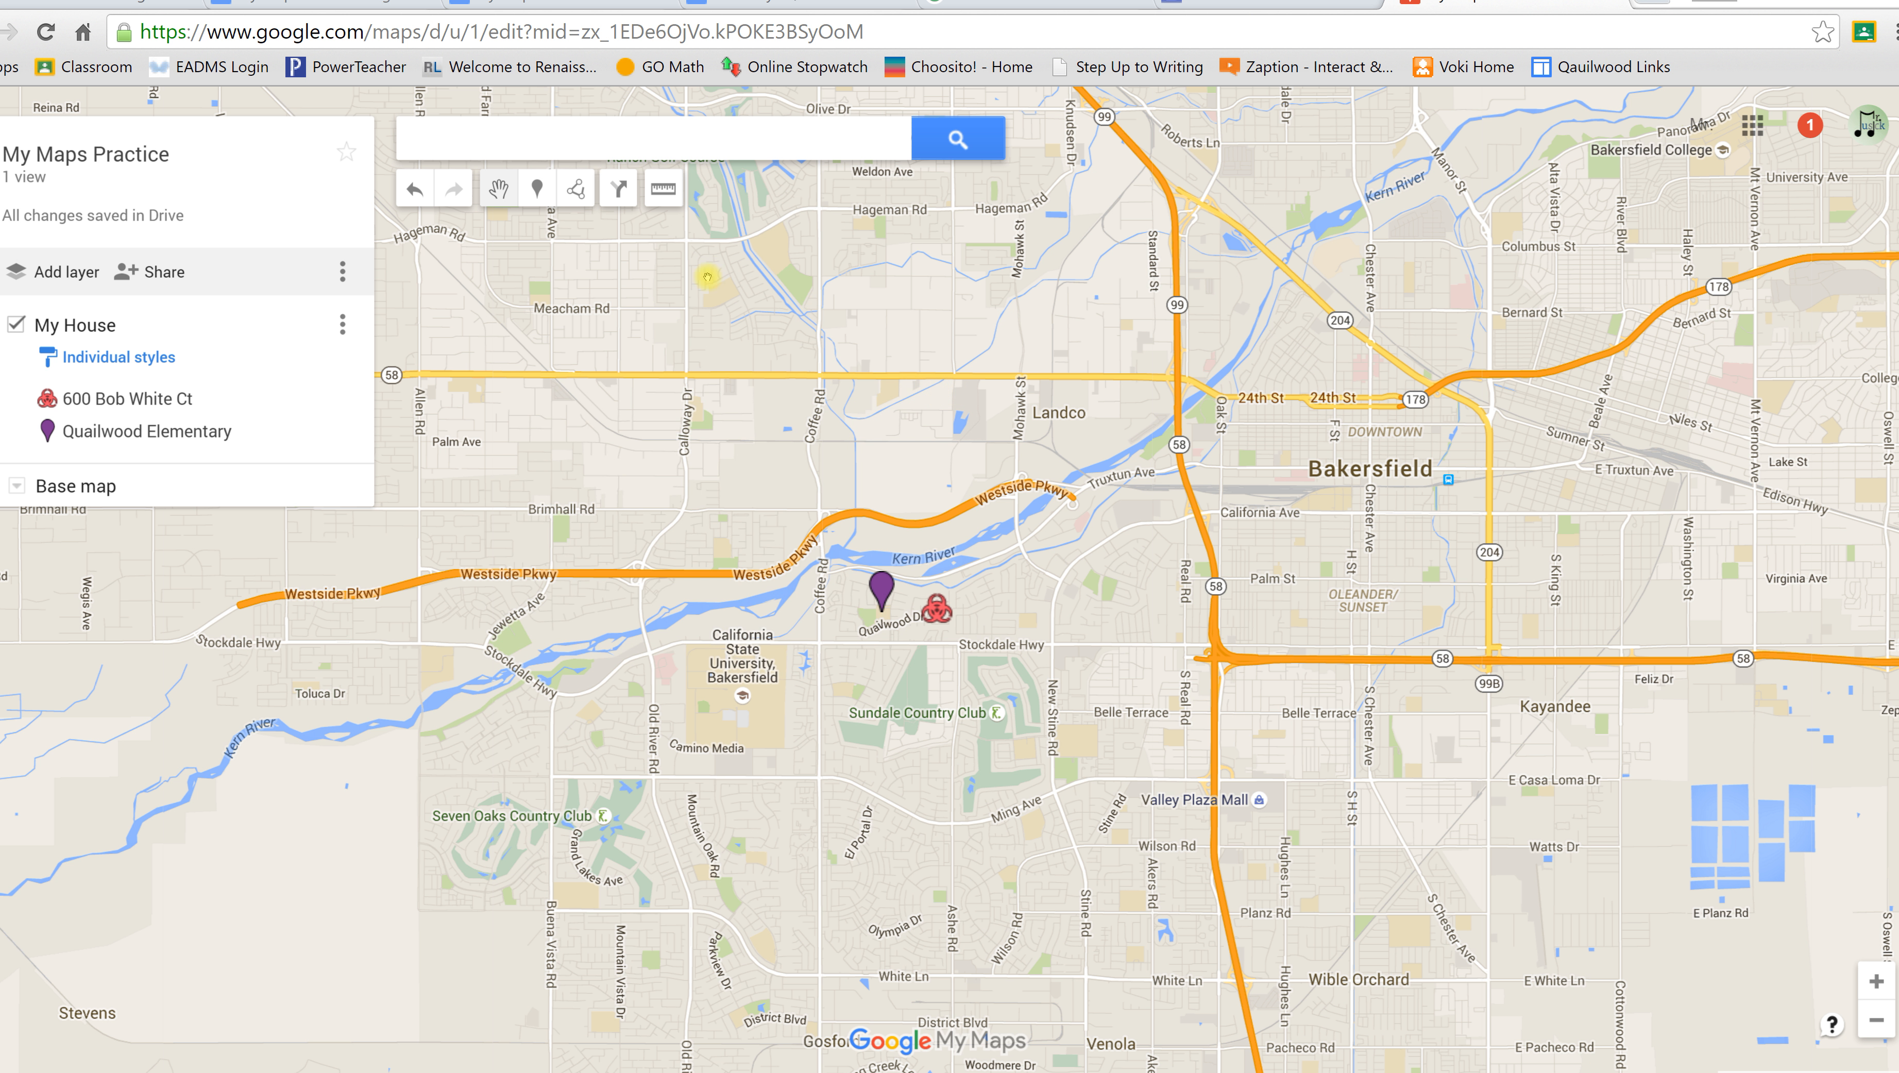
pyautogui.click(577, 194)
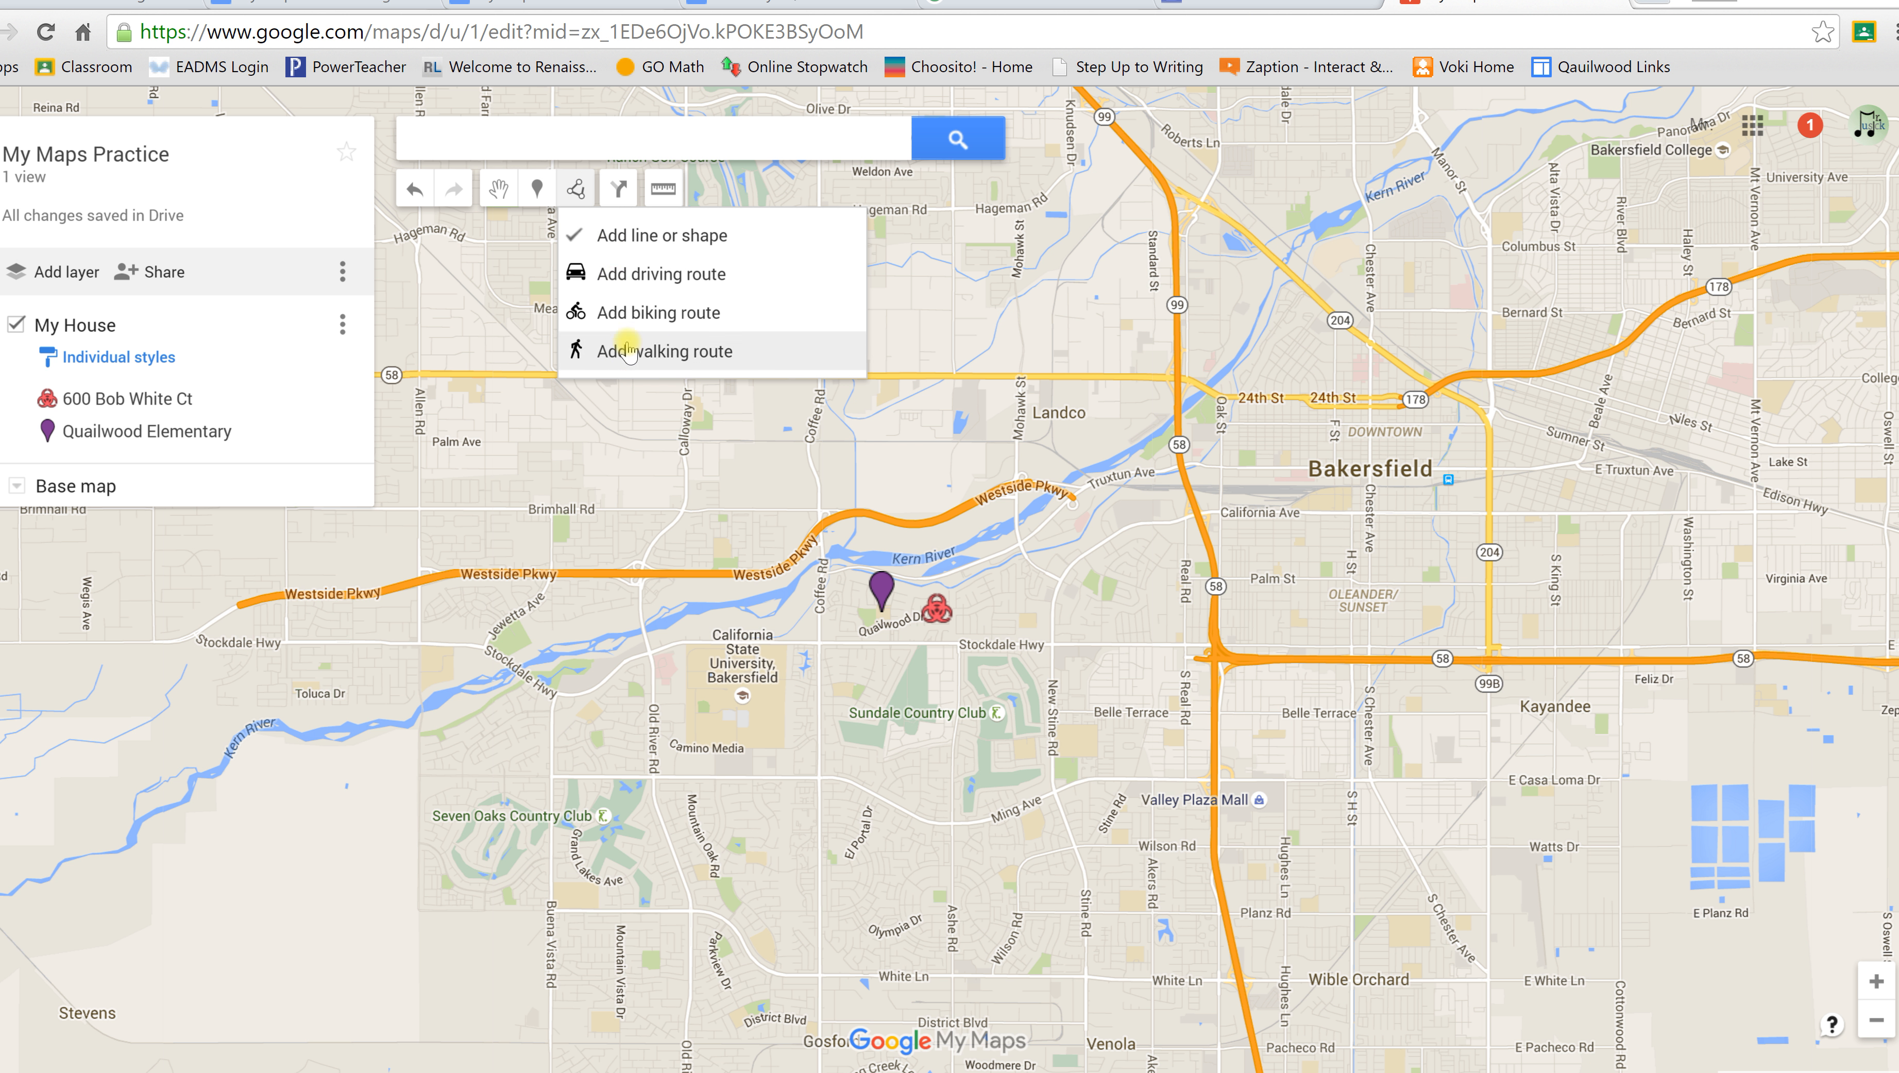
pyautogui.click(638, 238)
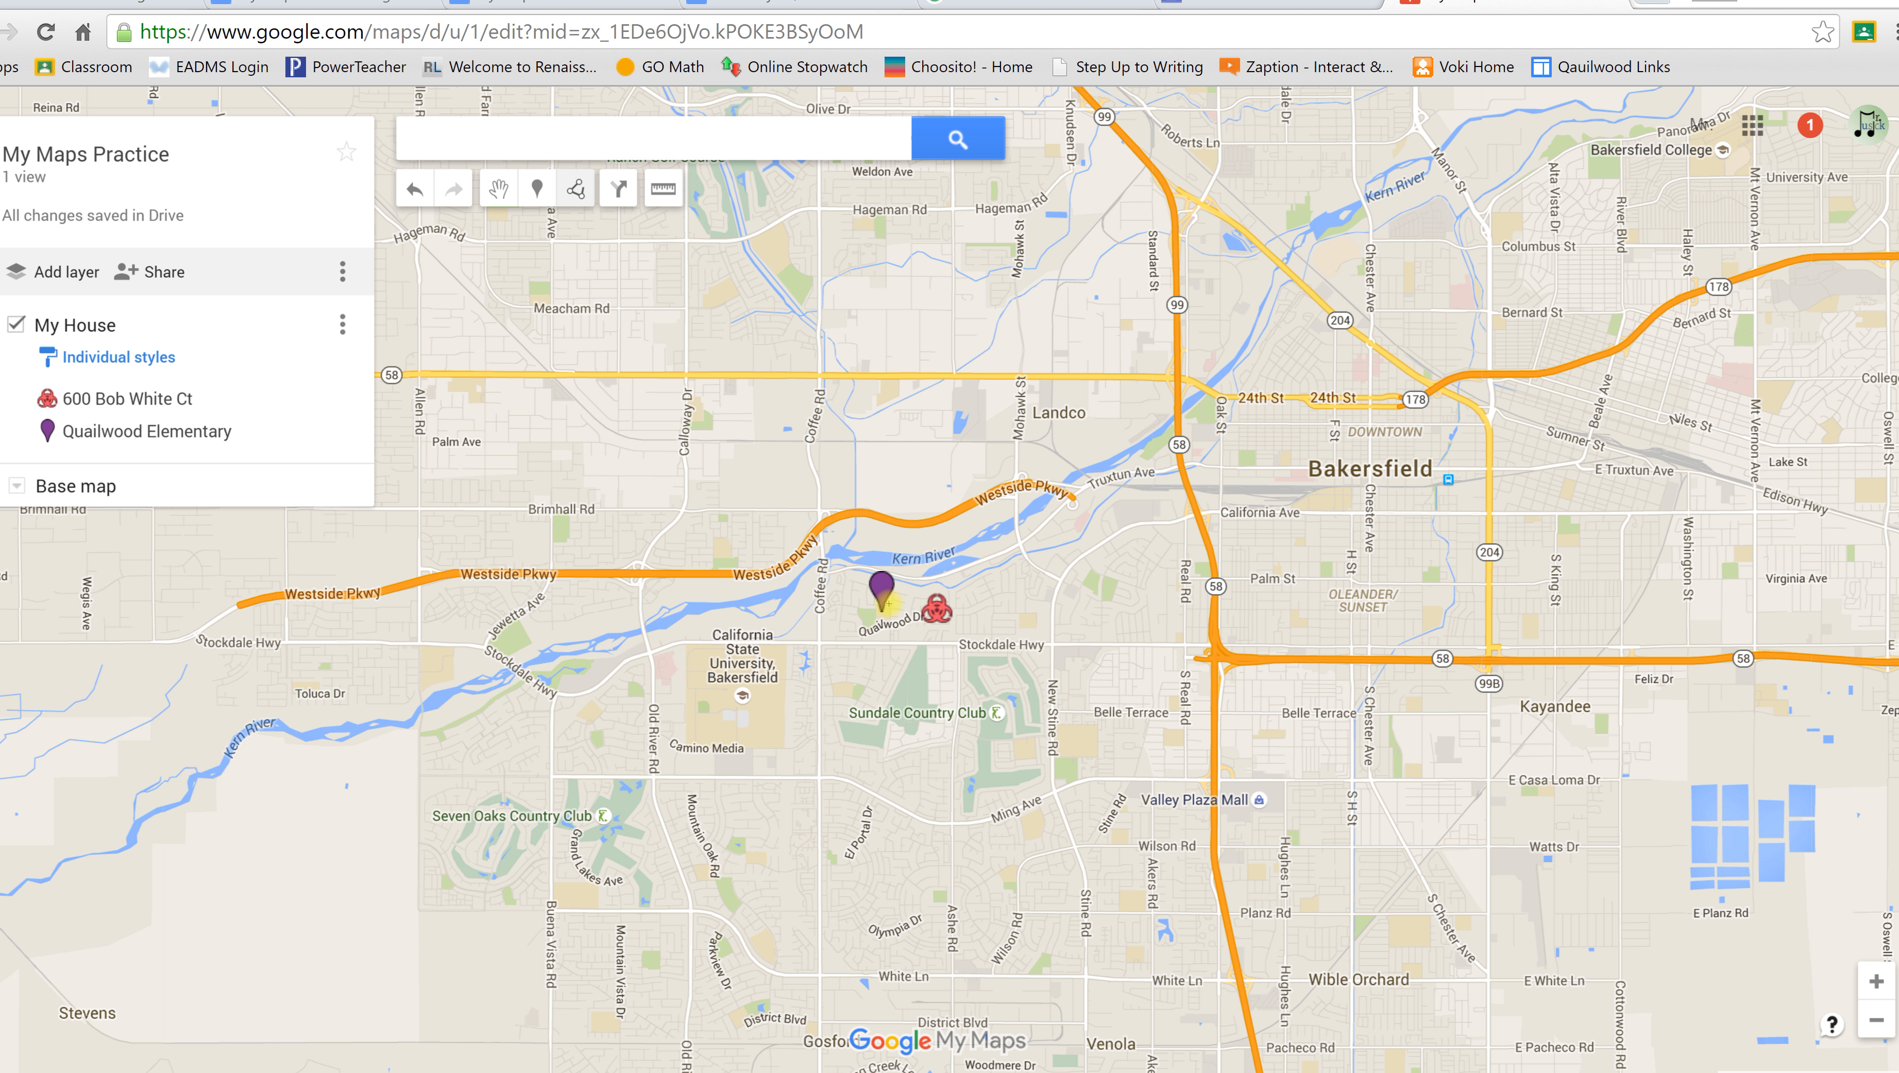
pyautogui.scroll(-2, 880, 597)
pyautogui.scroll(3, 880, 597)
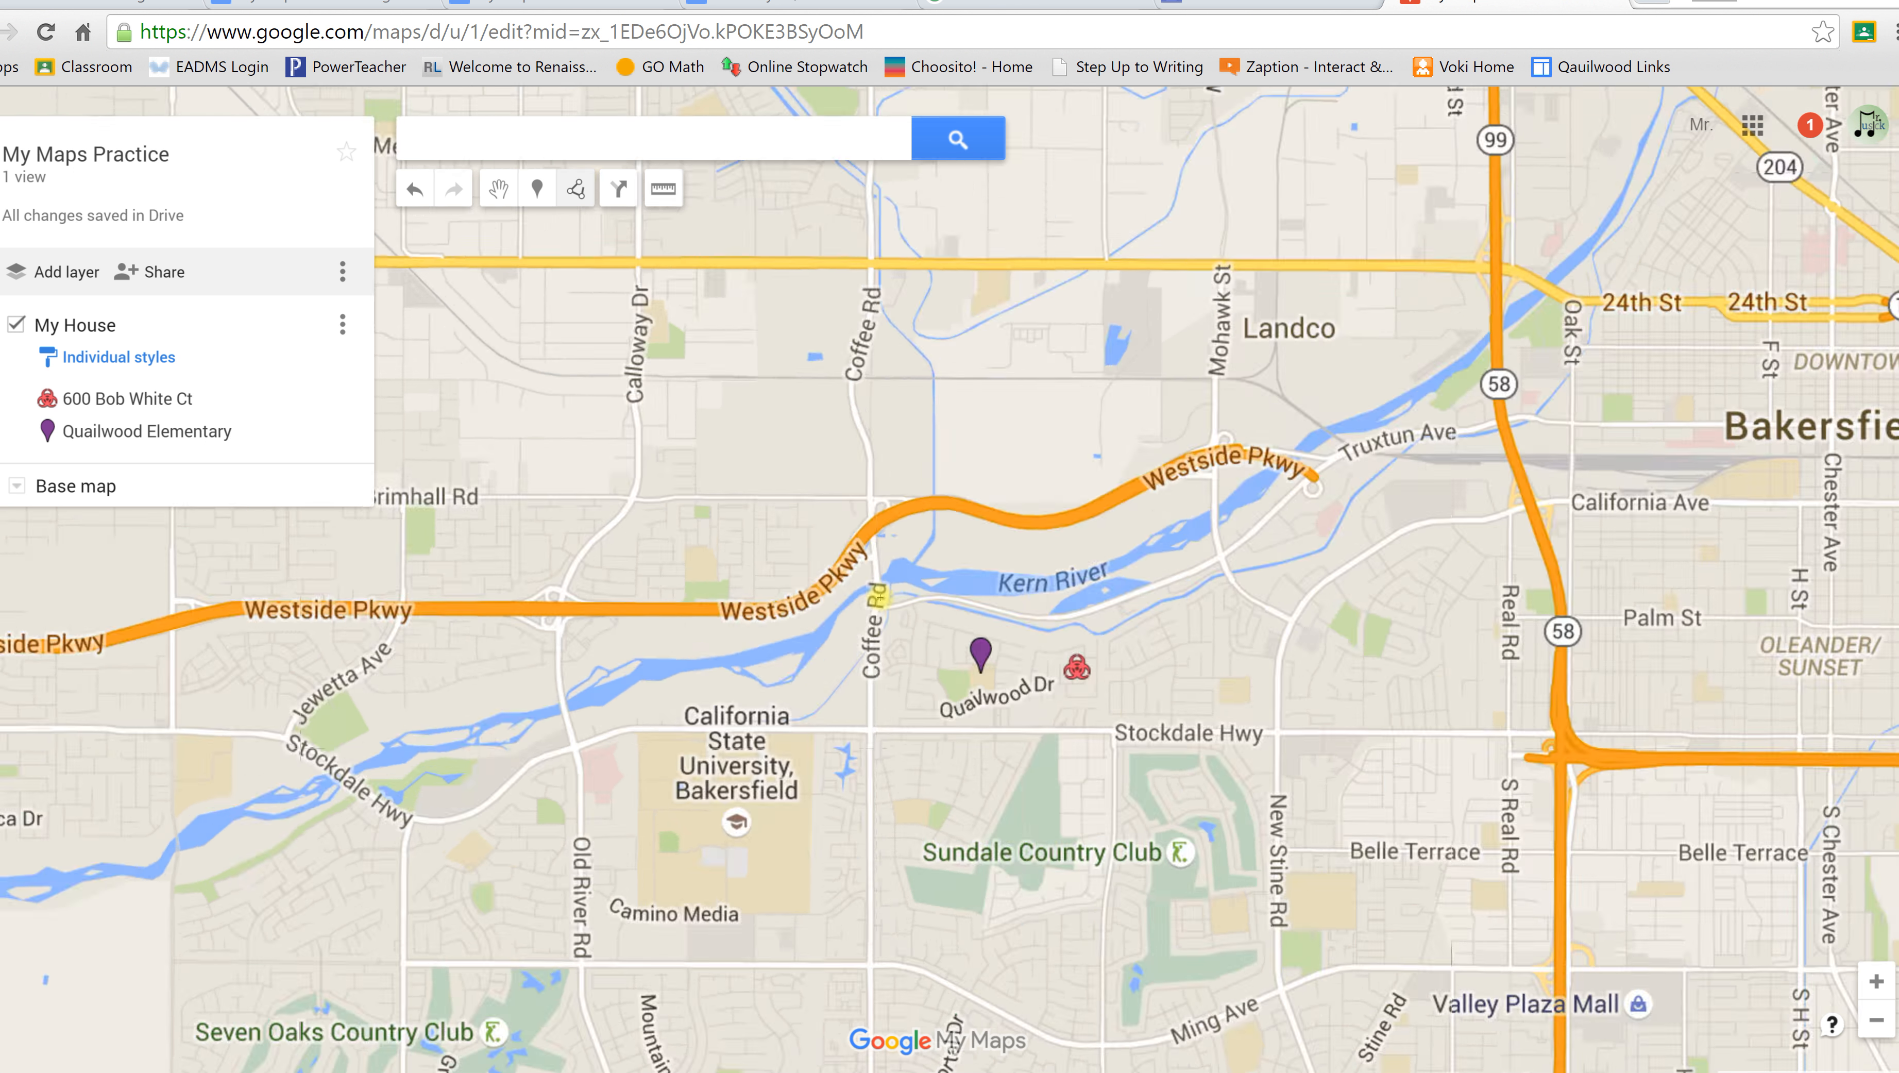
pyautogui.scroll(-1, 880, 597)
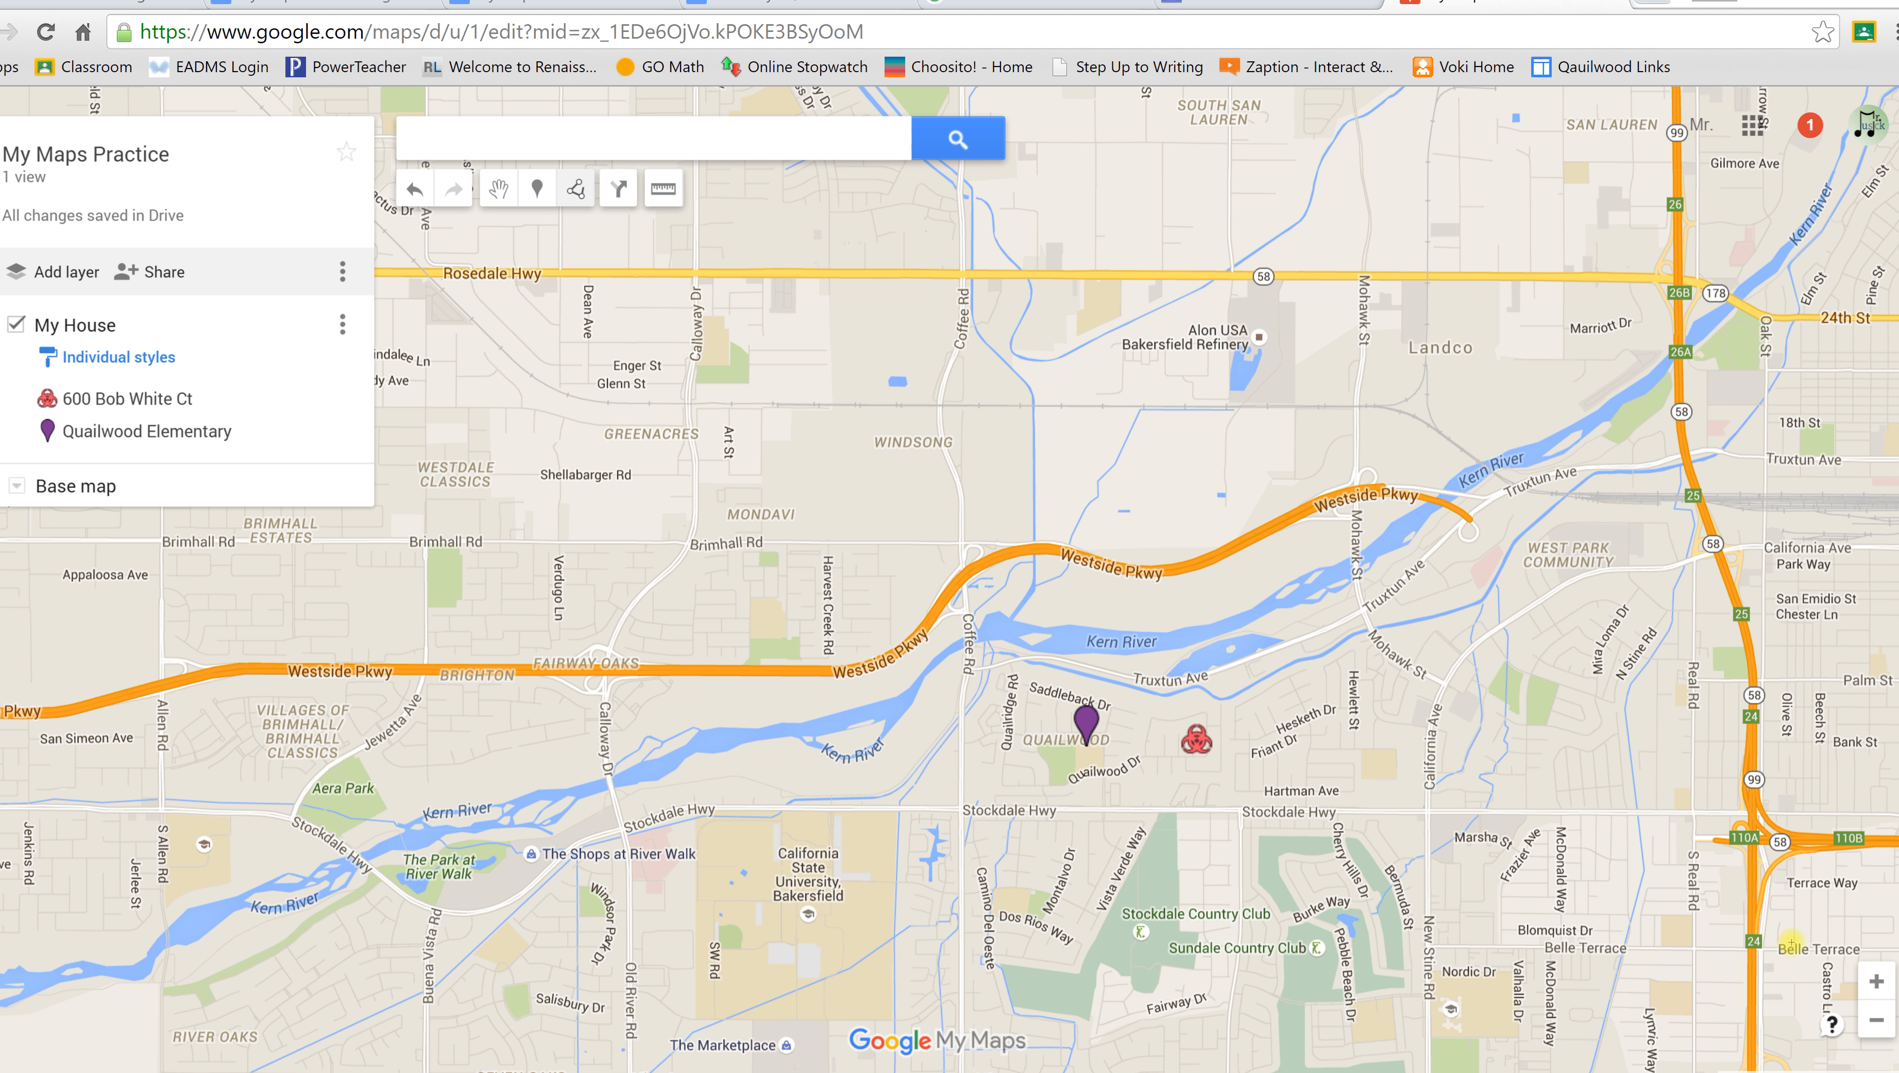
pyautogui.click(1873, 981)
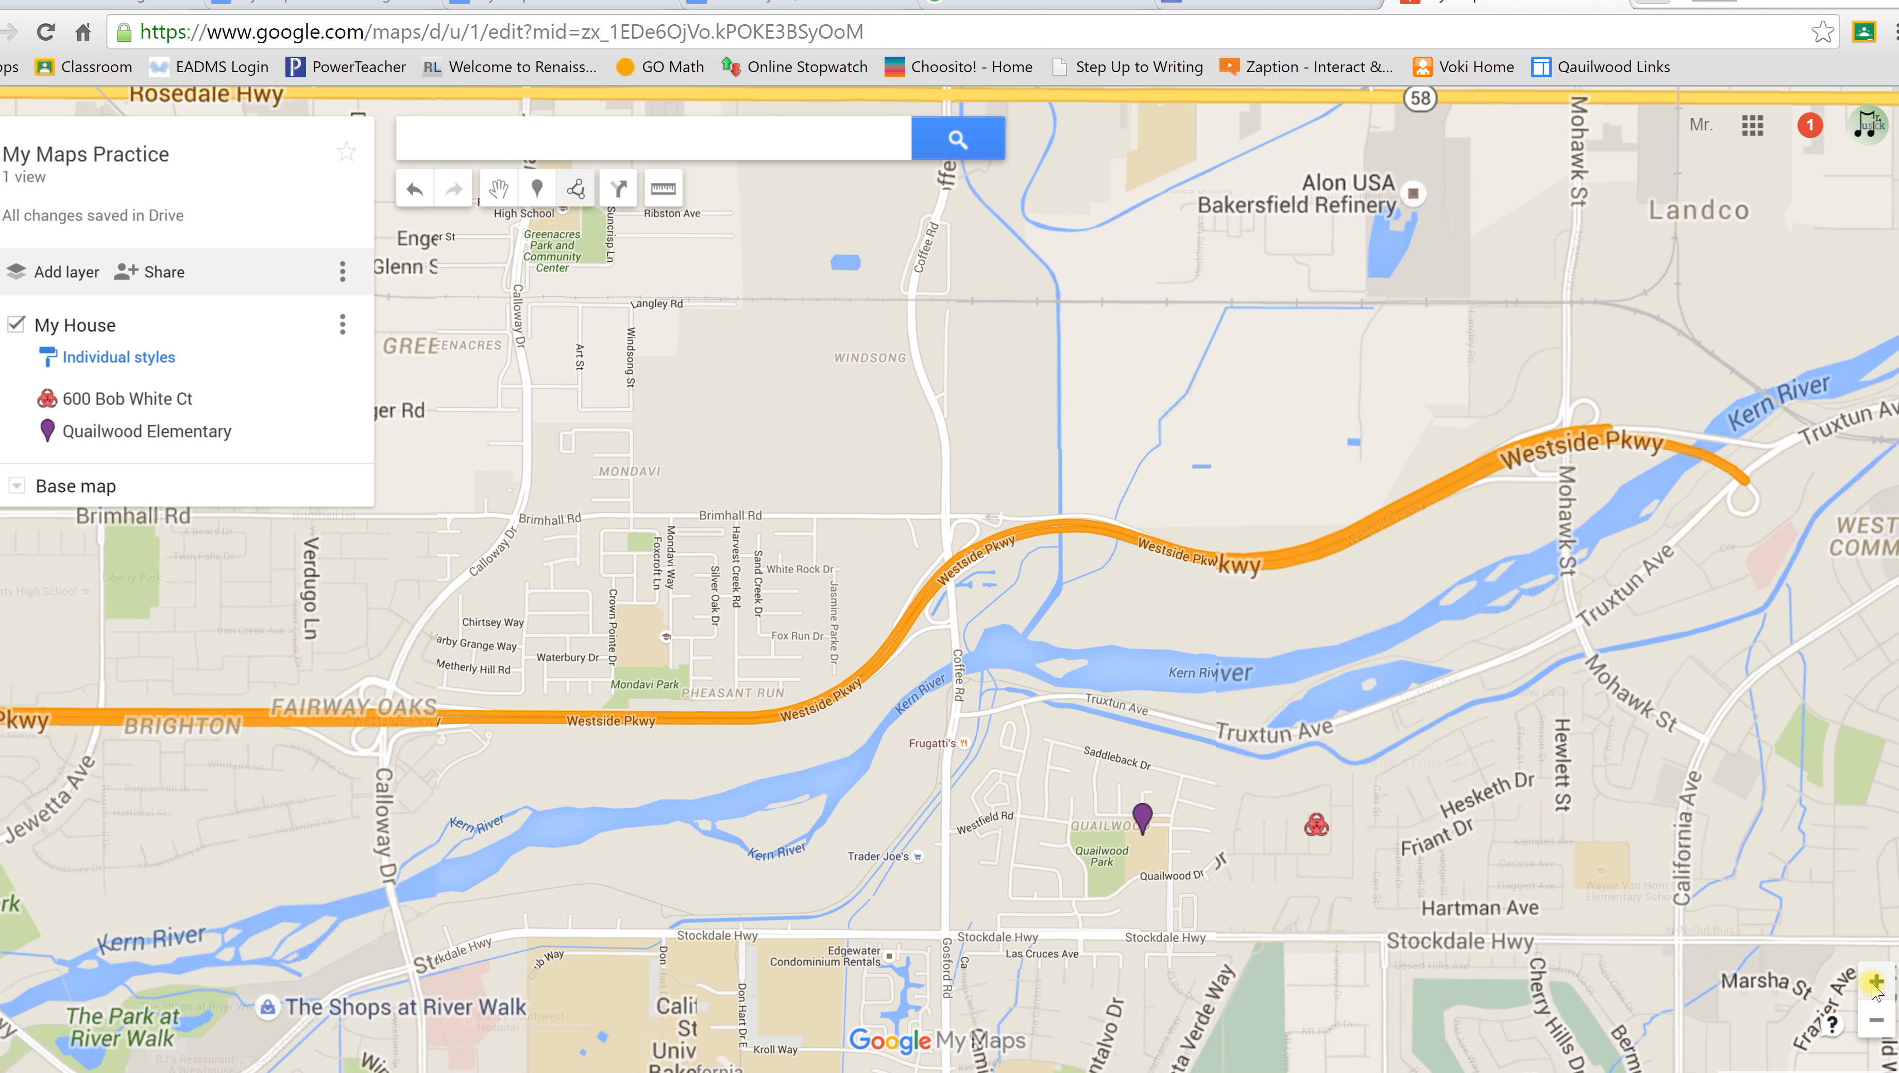
pyautogui.click(1875, 981)
pyautogui.click(1876, 1021)
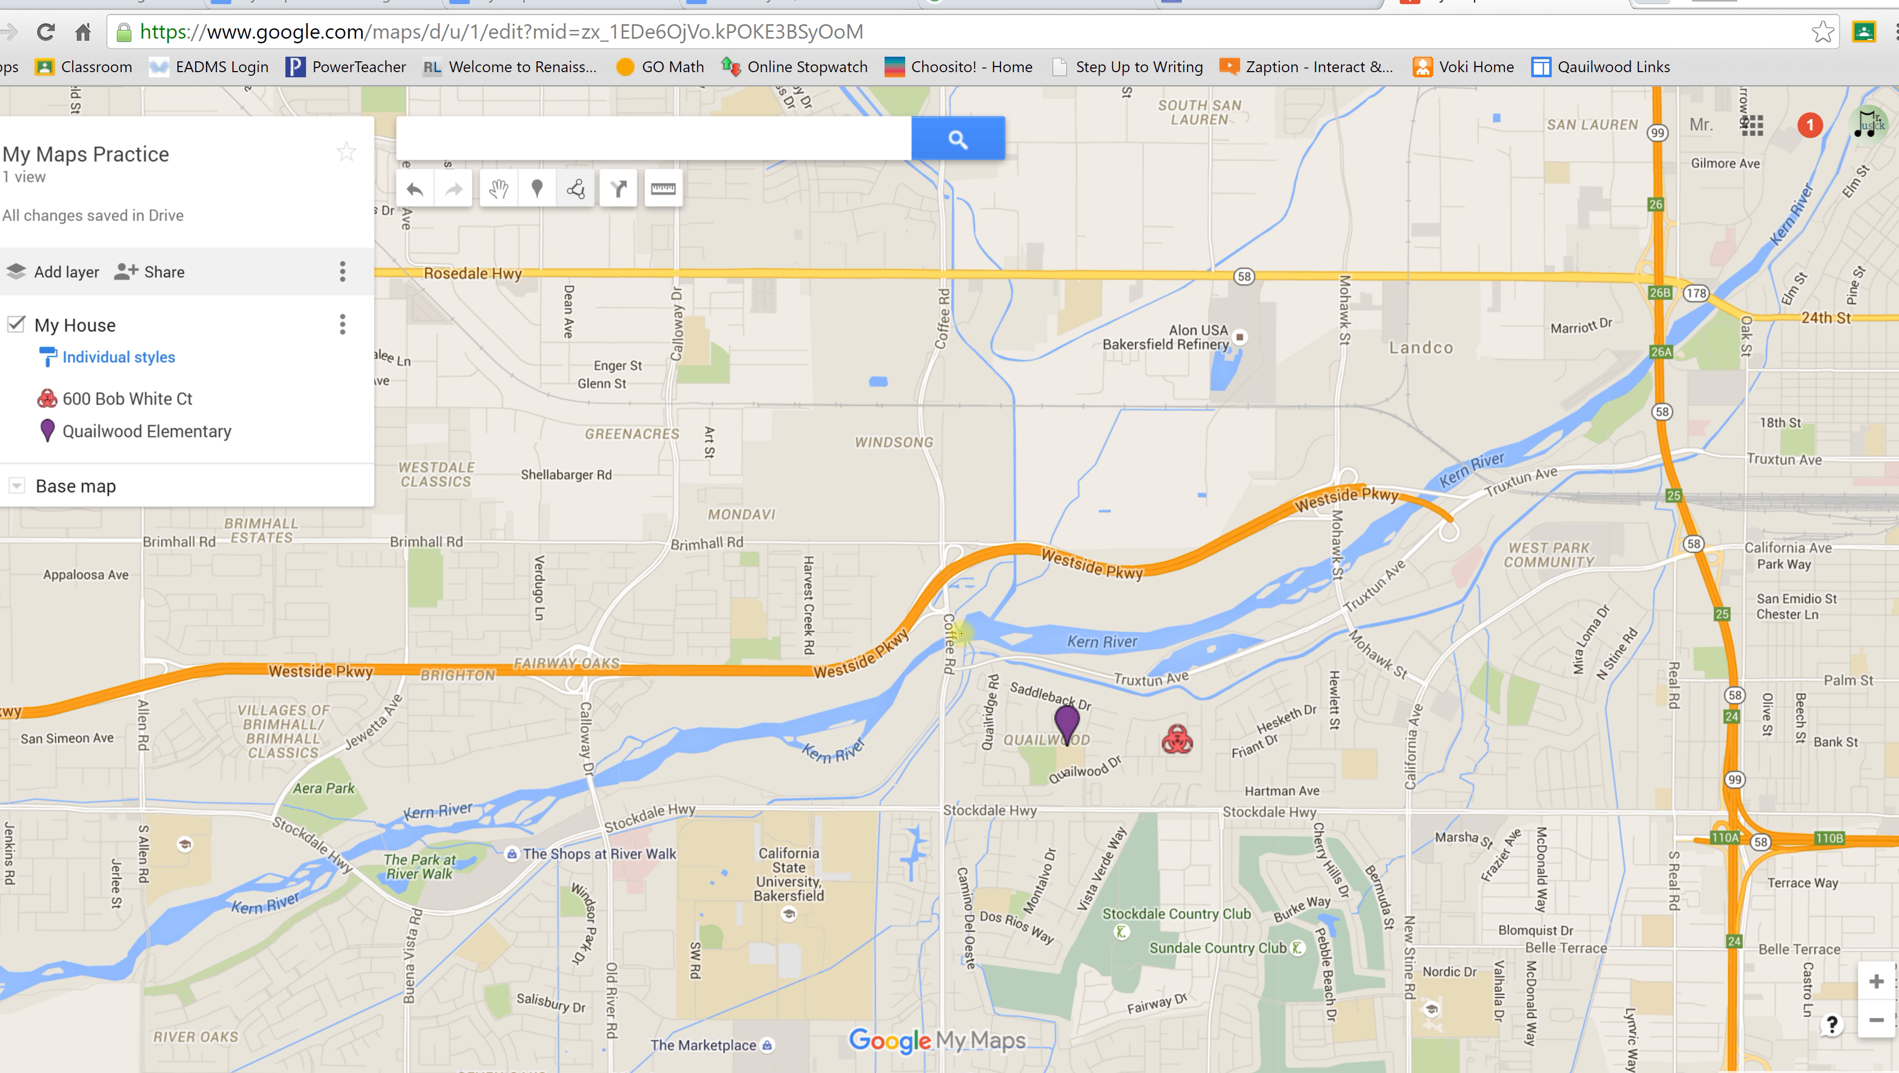
pyautogui.click(1066, 743)
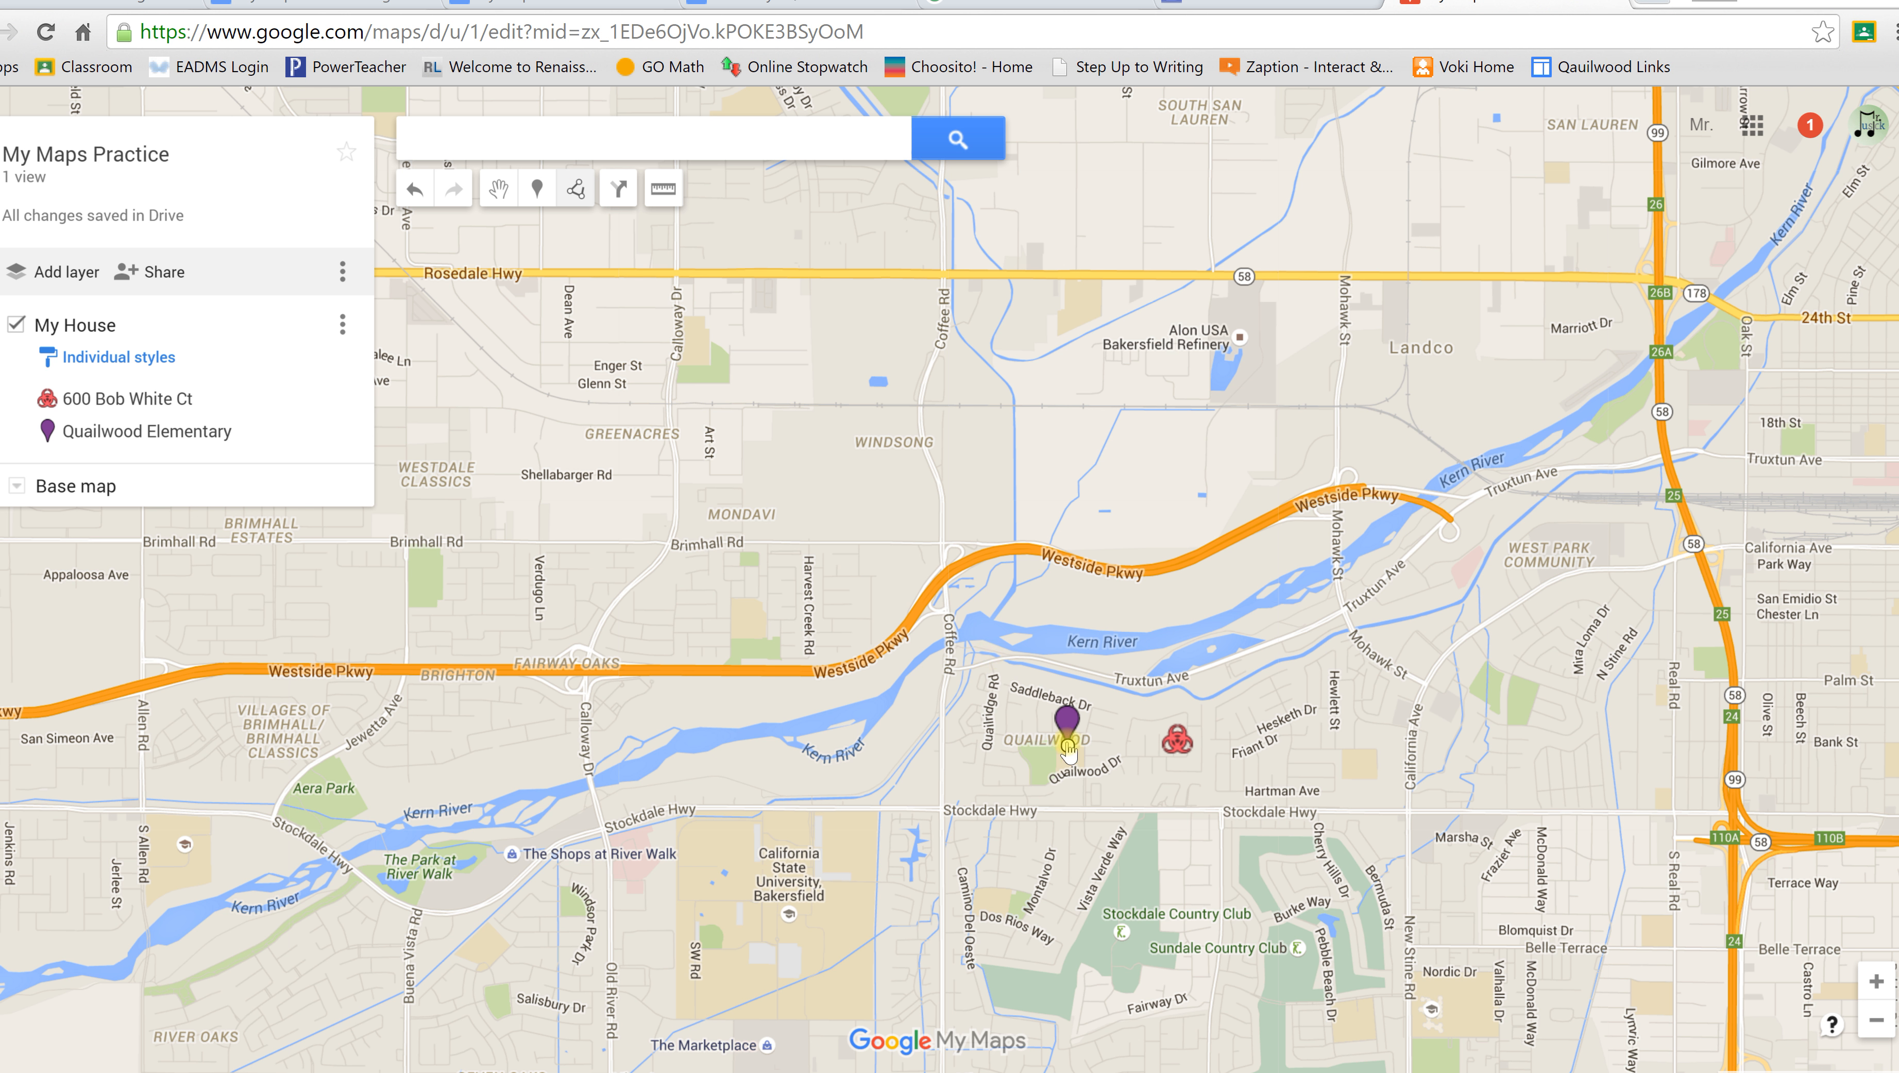
pyautogui.doubleClick(1177, 739)
# Step: Retitle Line 3 as 'Line from school to home' and save it
pyautogui.click(1176, 739)
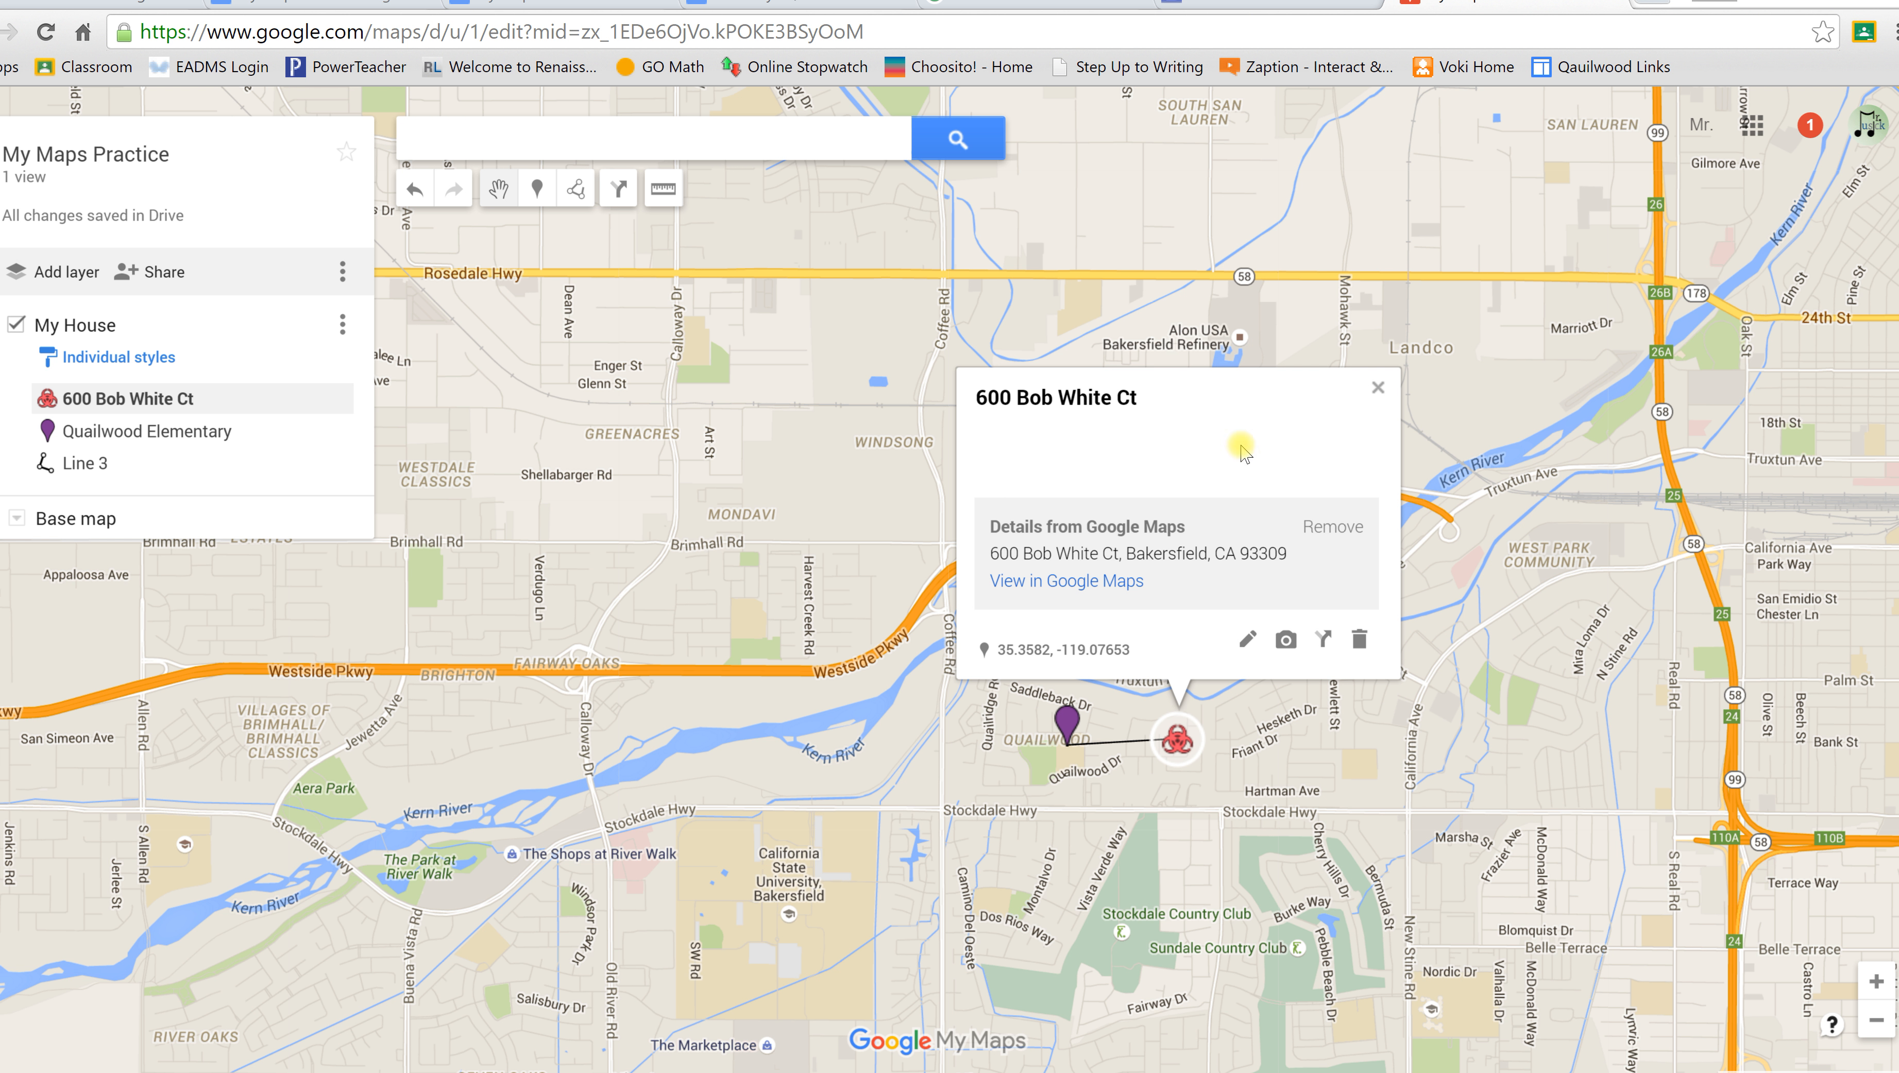
pyautogui.click(1380, 387)
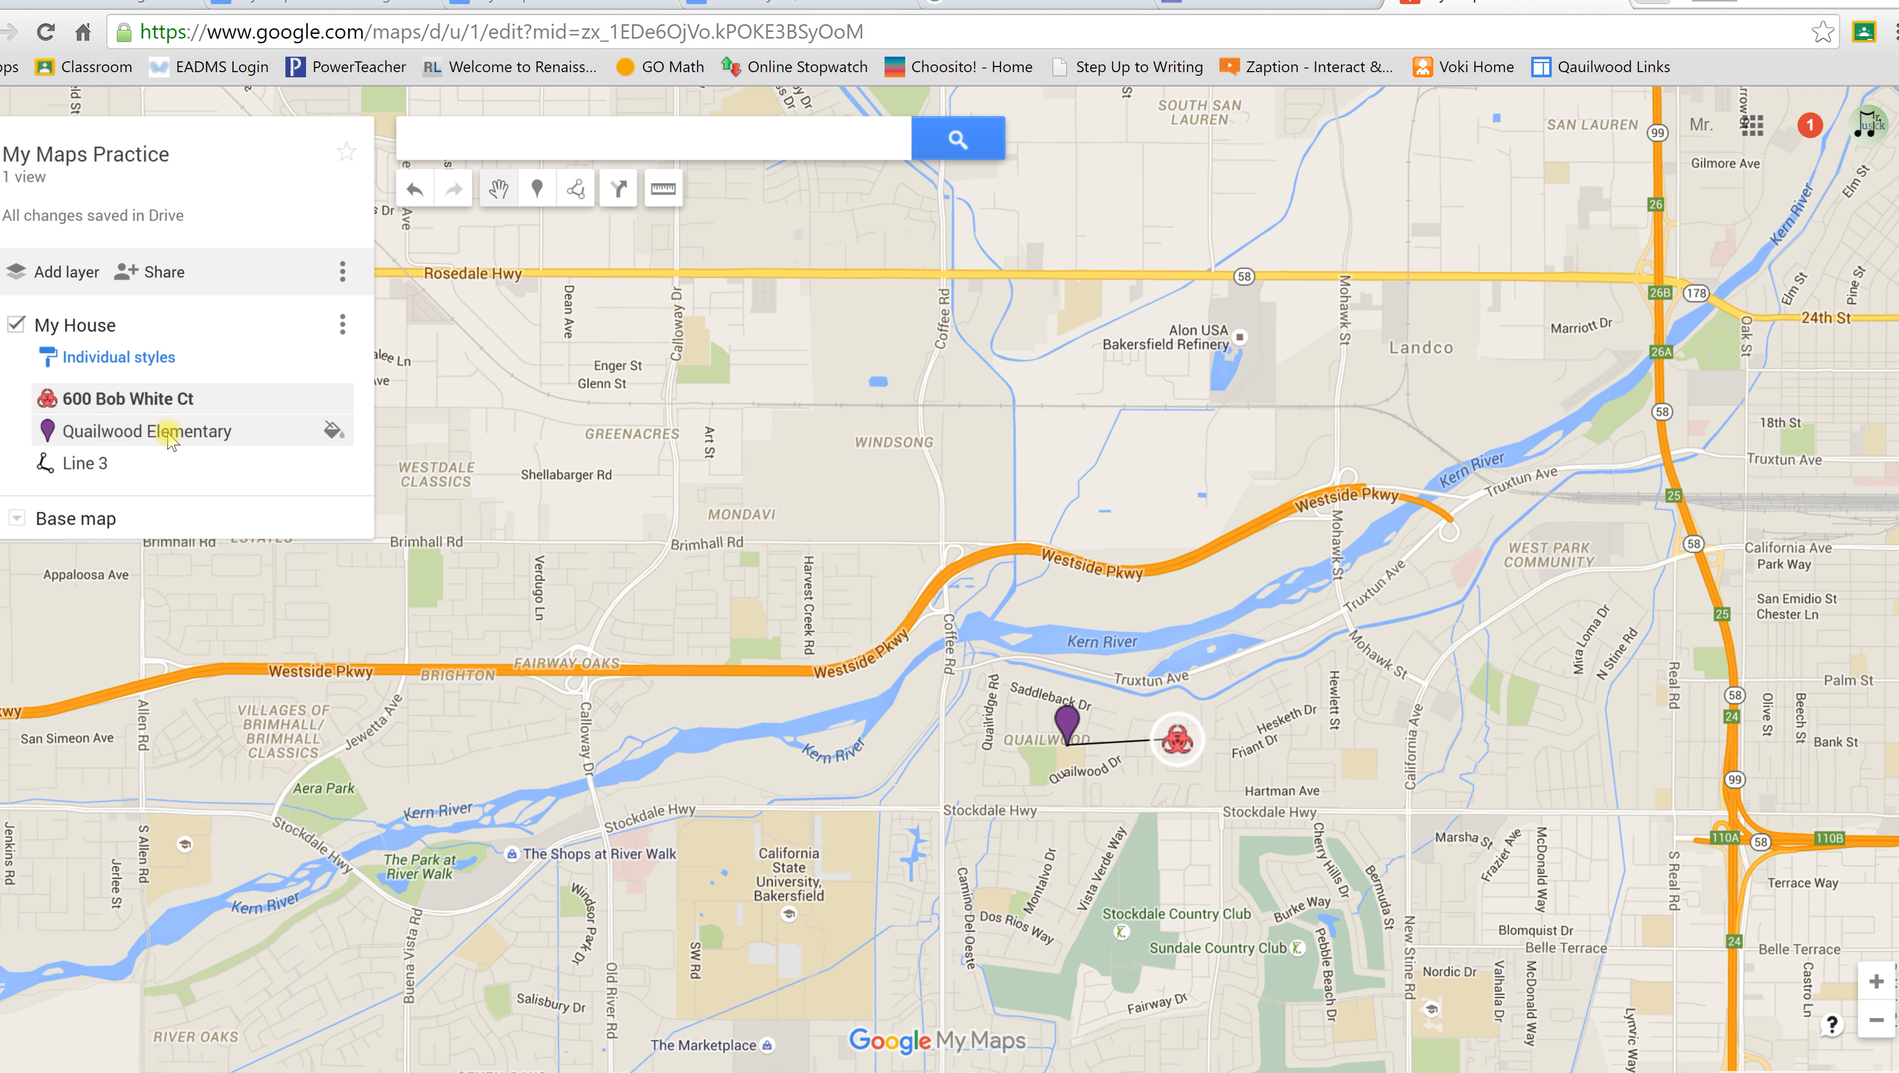
pyautogui.click(88, 466)
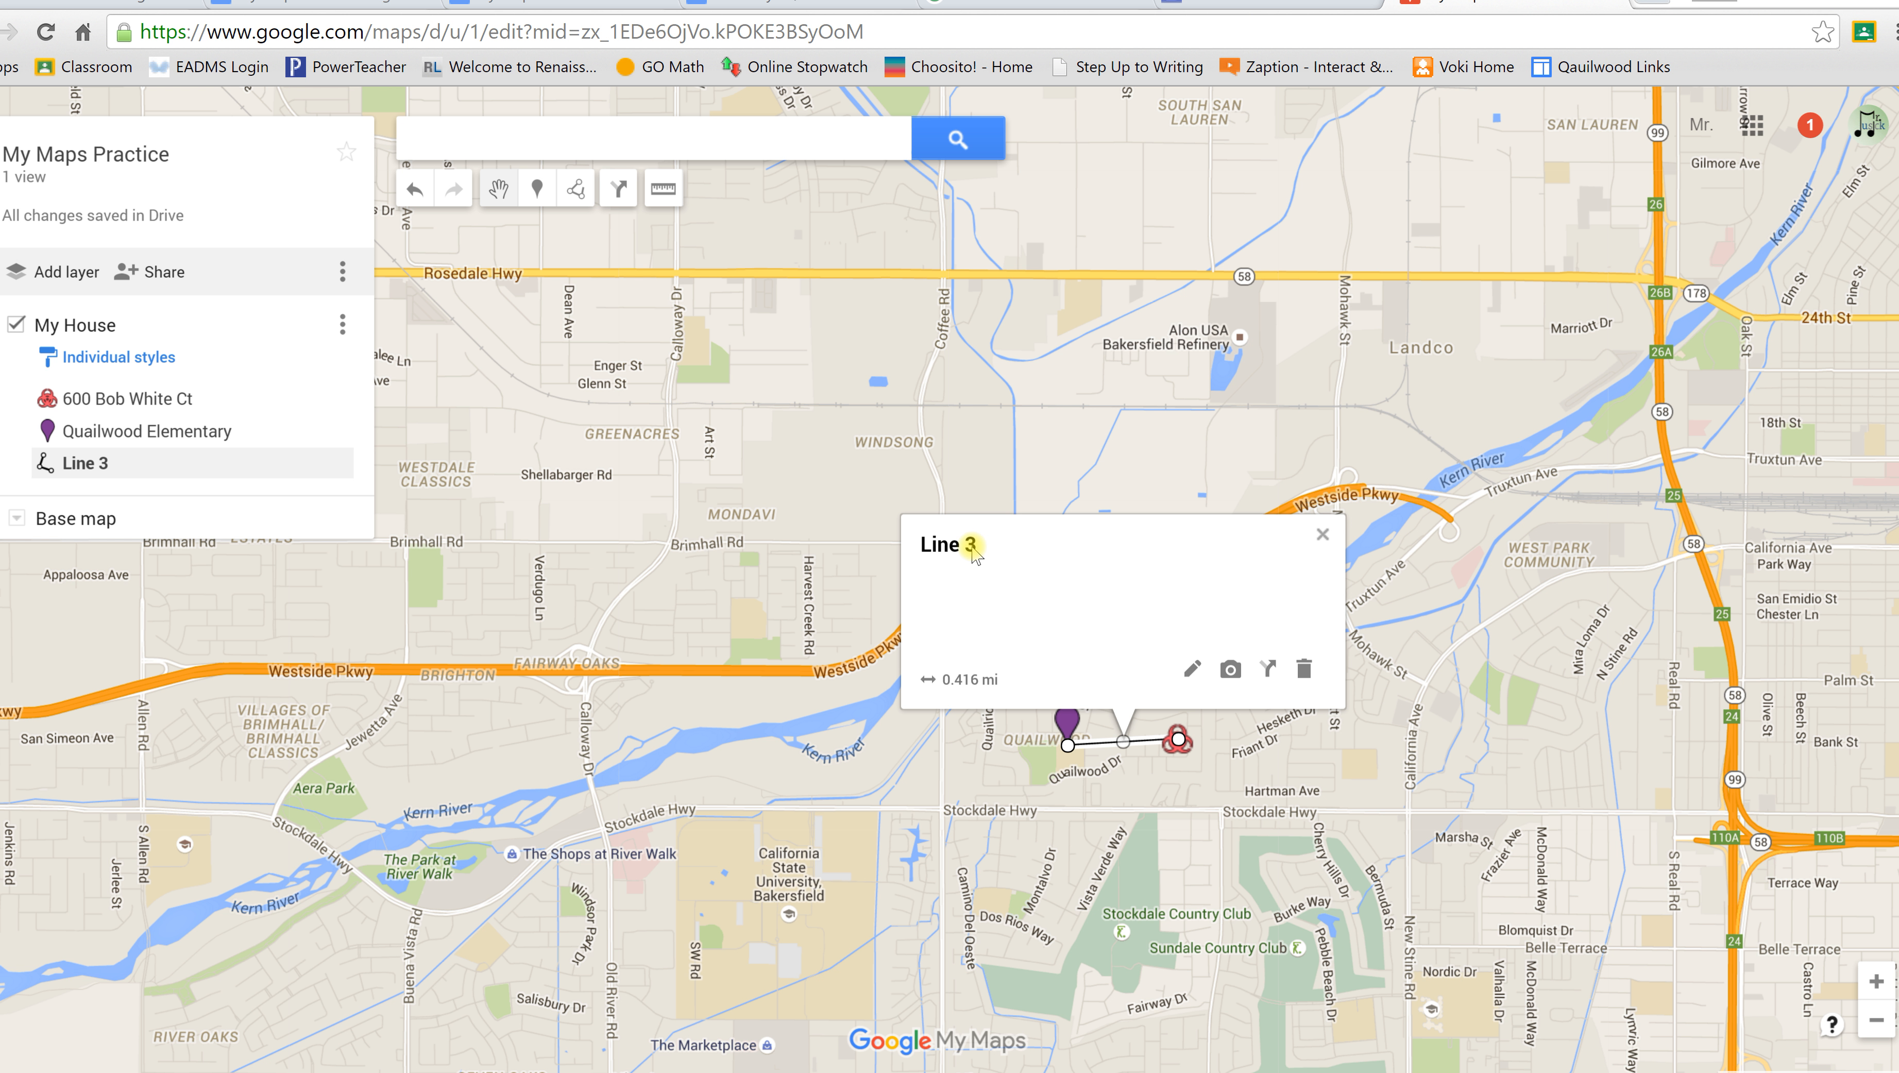
pyautogui.click(1190, 671)
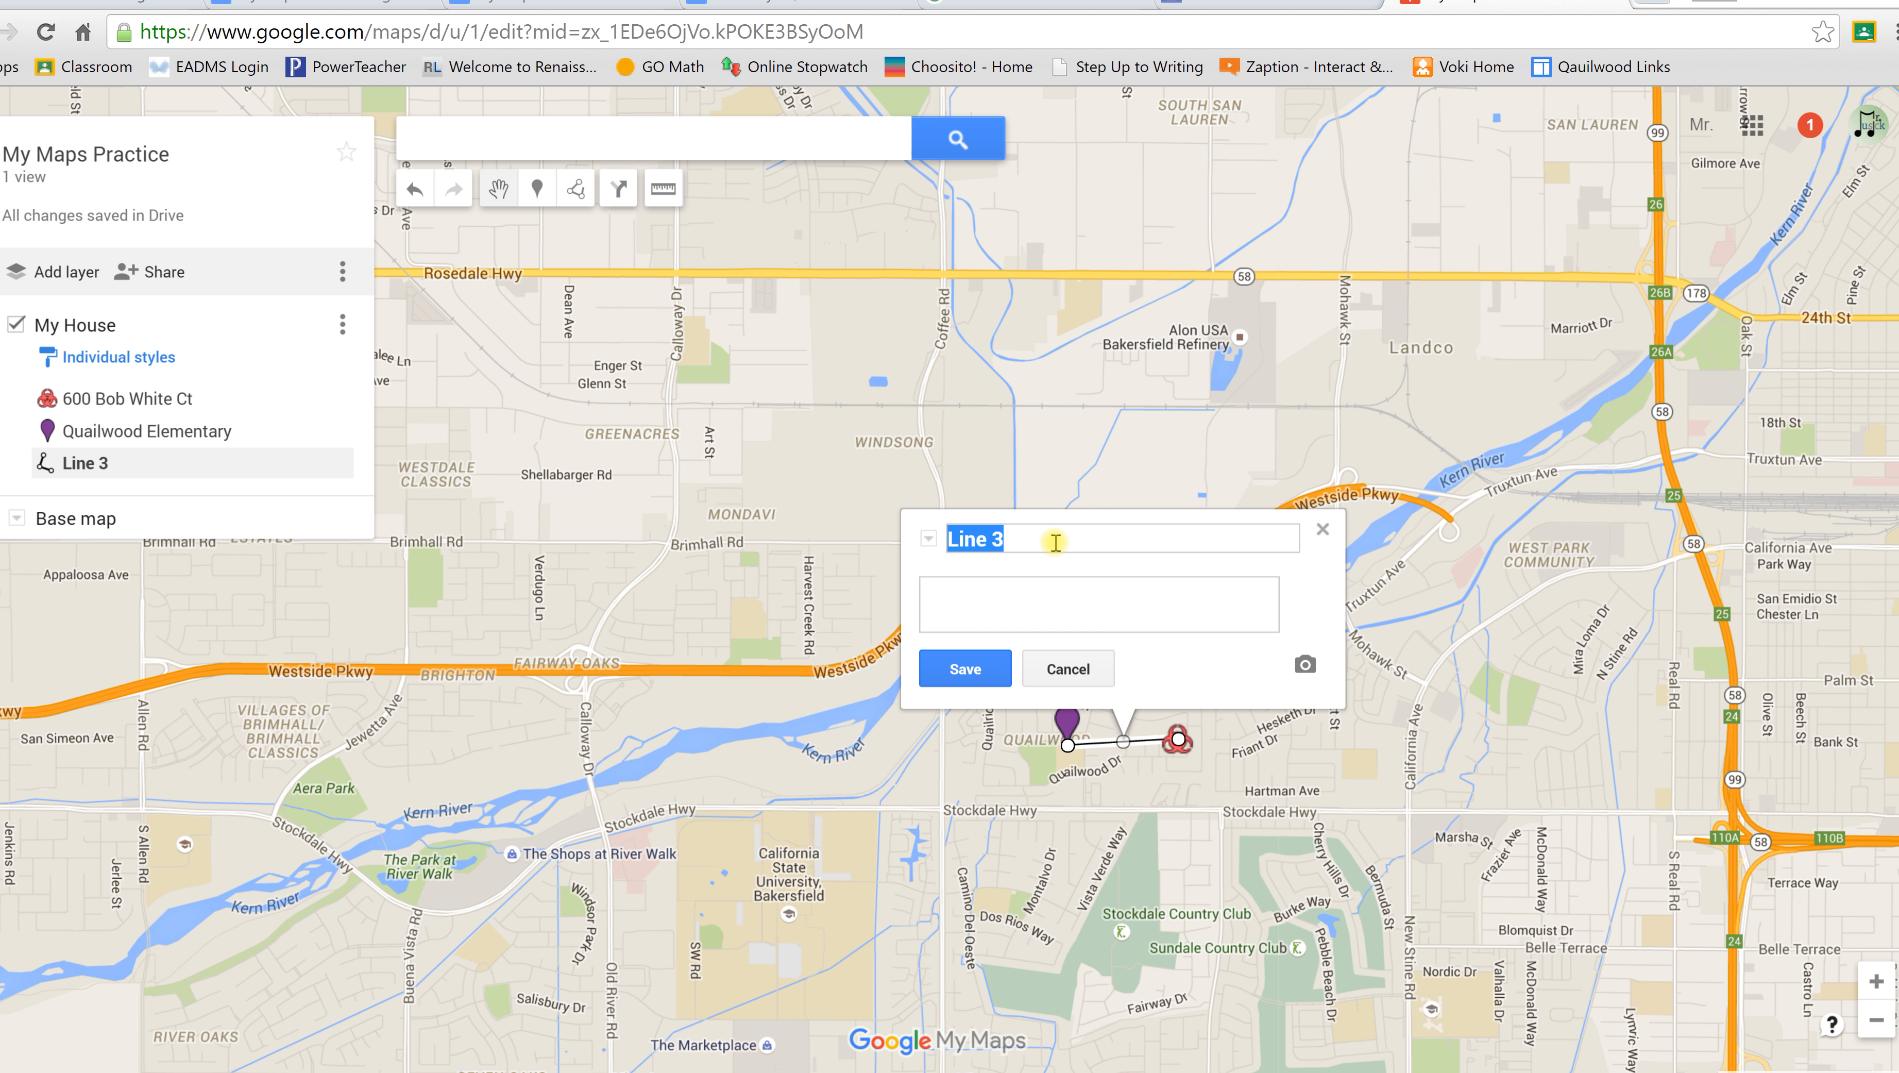
pyautogui.write('Distance from')
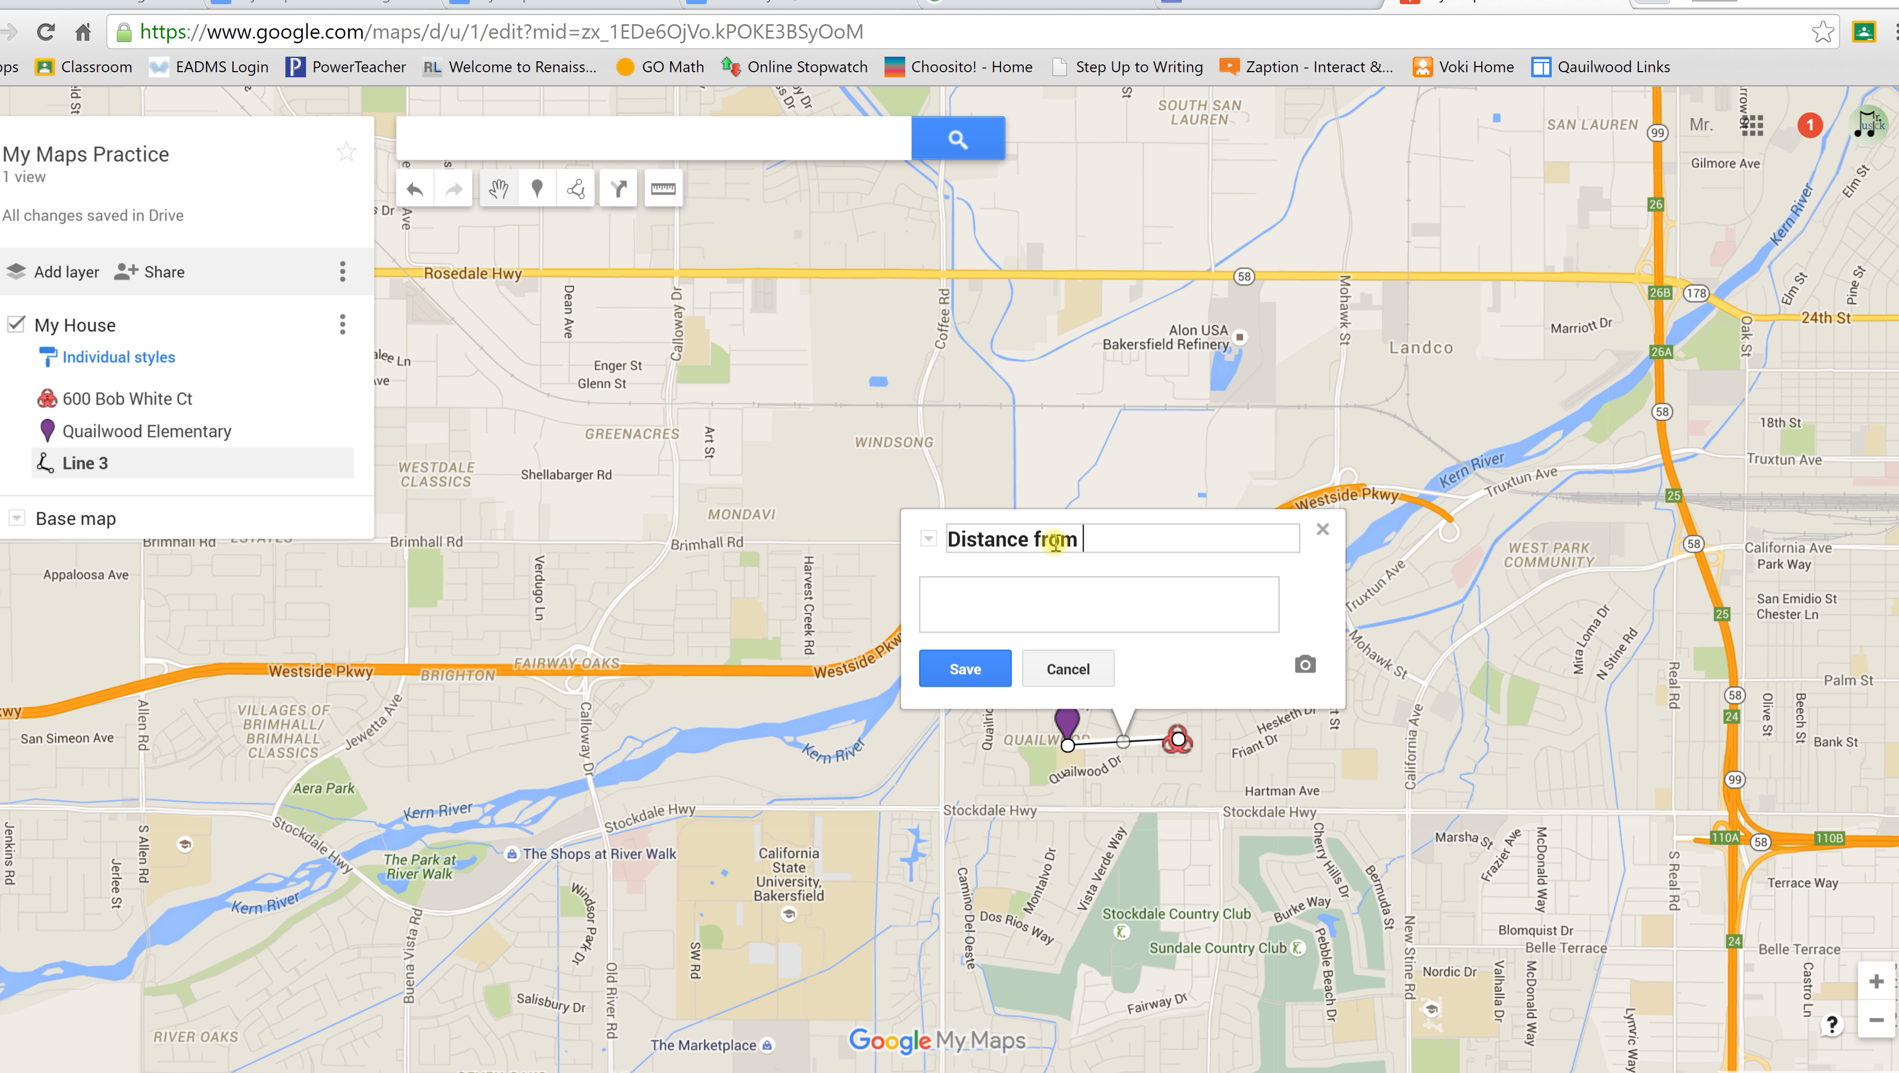
pyautogui.press('BackSpace')
pyautogui.press('BackSpace')
pyautogui.press('BackSpace')
pyautogui.press('BackSpace')
pyautogui.press('BackSpace')
pyautogui.press('BackSpace')
pyautogui.press('BackSpace')
pyautogui.press('BackSpace')
pyautogui.press('BackSpace')
pyautogui.press('BackSpace')
pyautogui.press('BackSpace')
pyautogui.press('BackSpace')
pyautogui.press('BackSpace')
pyautogui.write('Line from school to home')
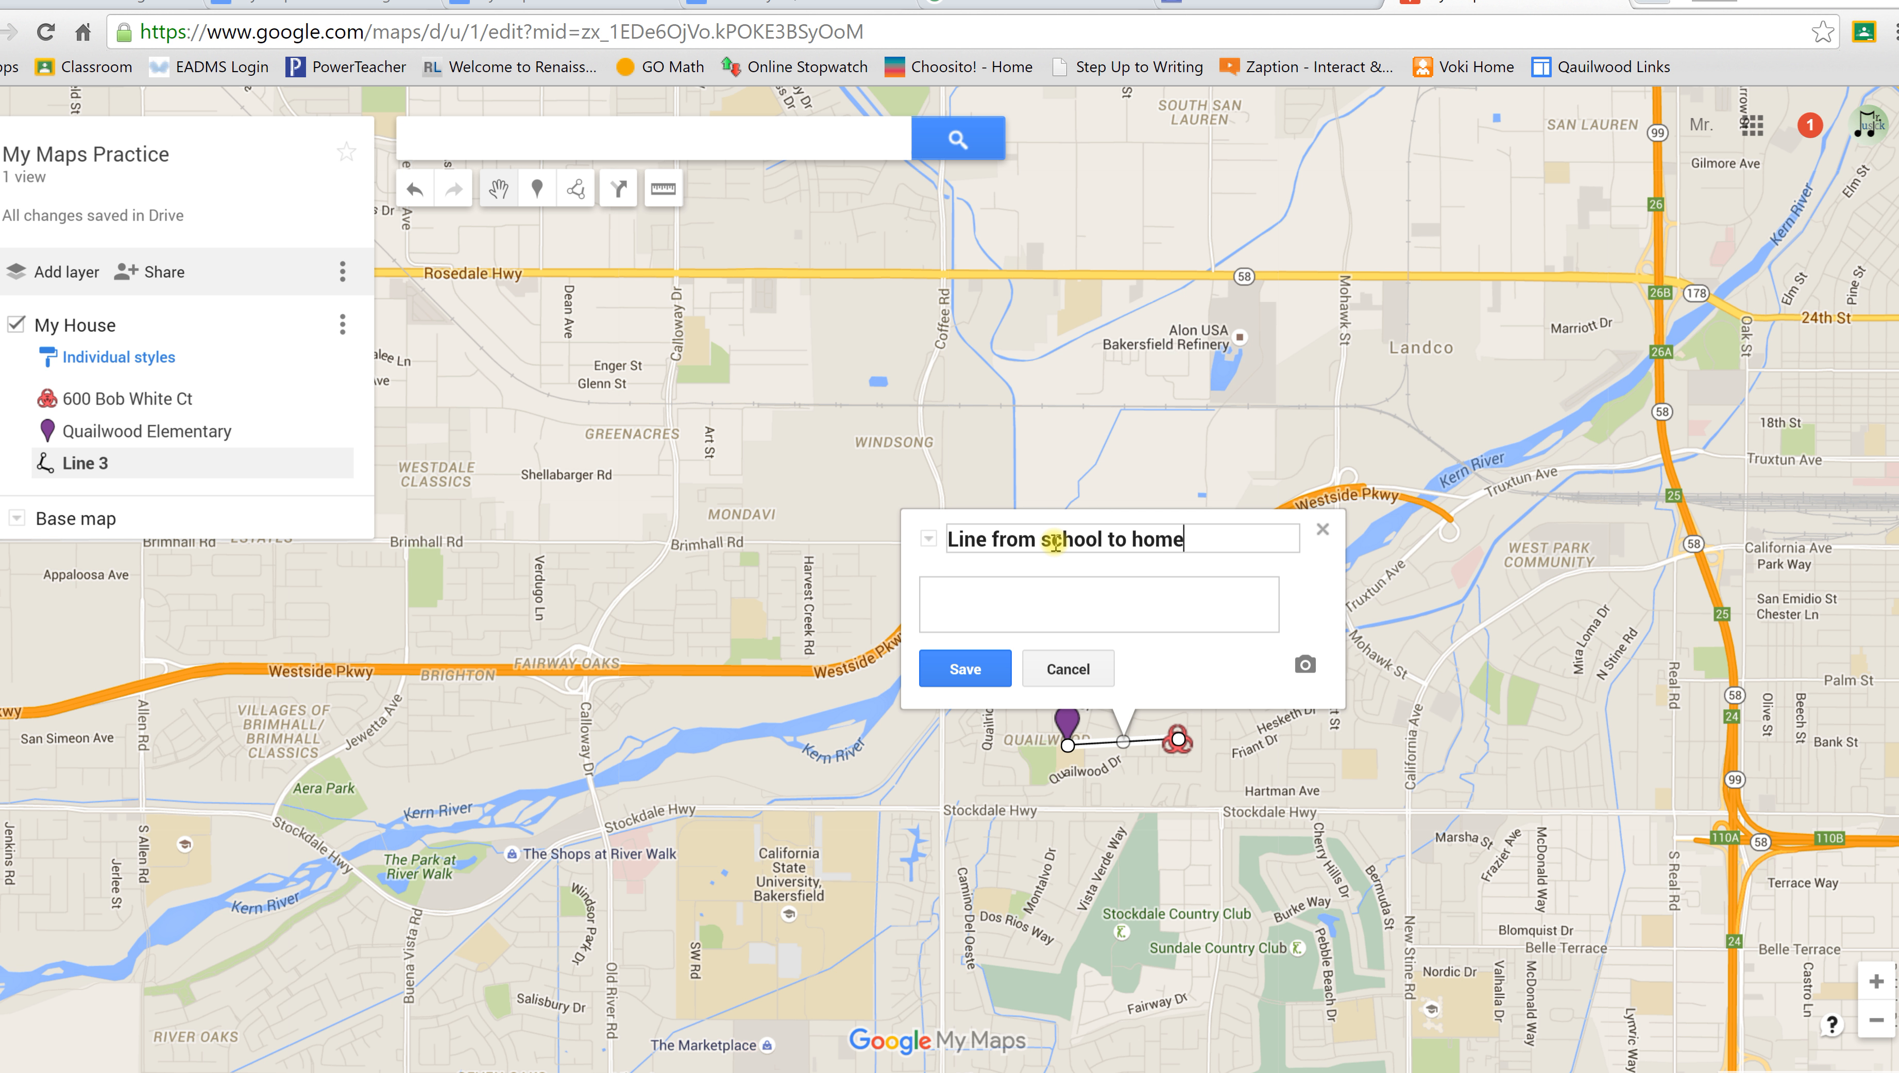
pyautogui.click(1074, 628)
pyautogui.click(965, 667)
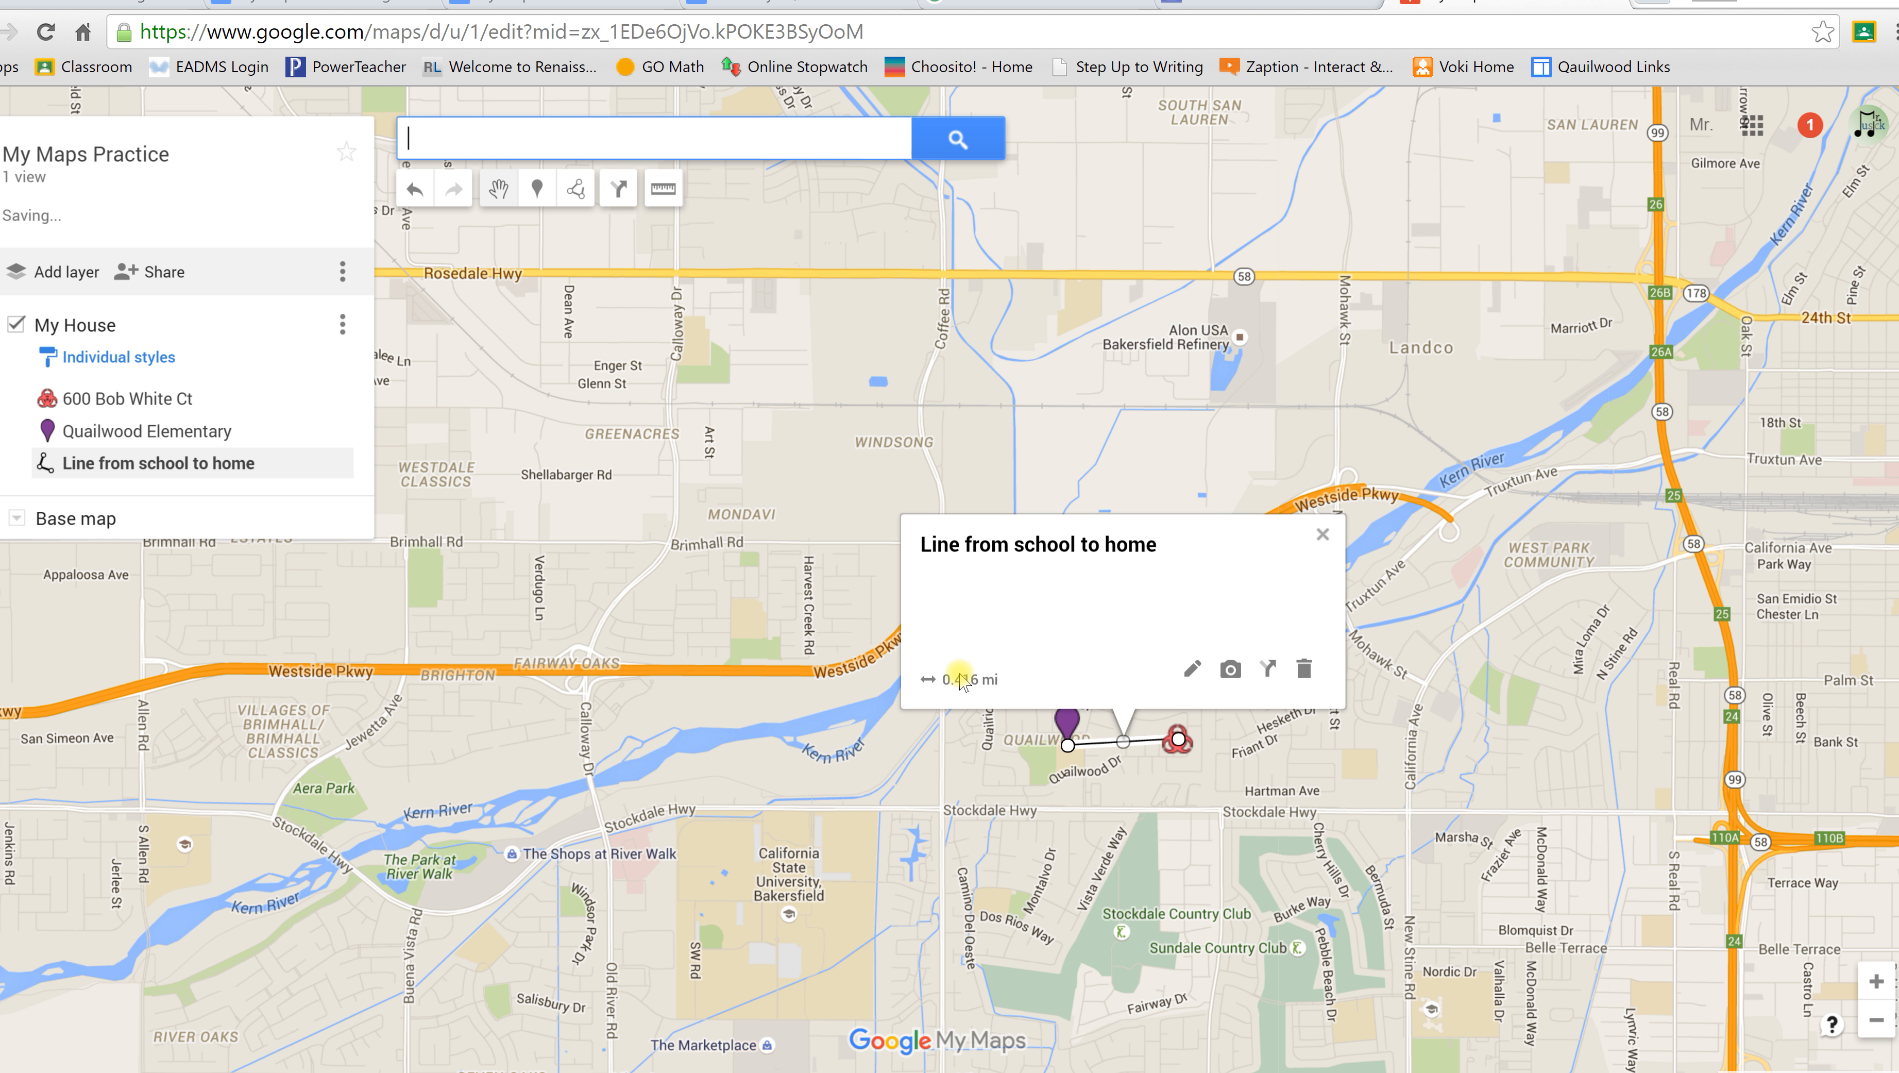
# Step: Check the Qualiwood Elementary and 'Line from school to home' detail cards, closing each afterward
pyautogui.click(1323, 535)
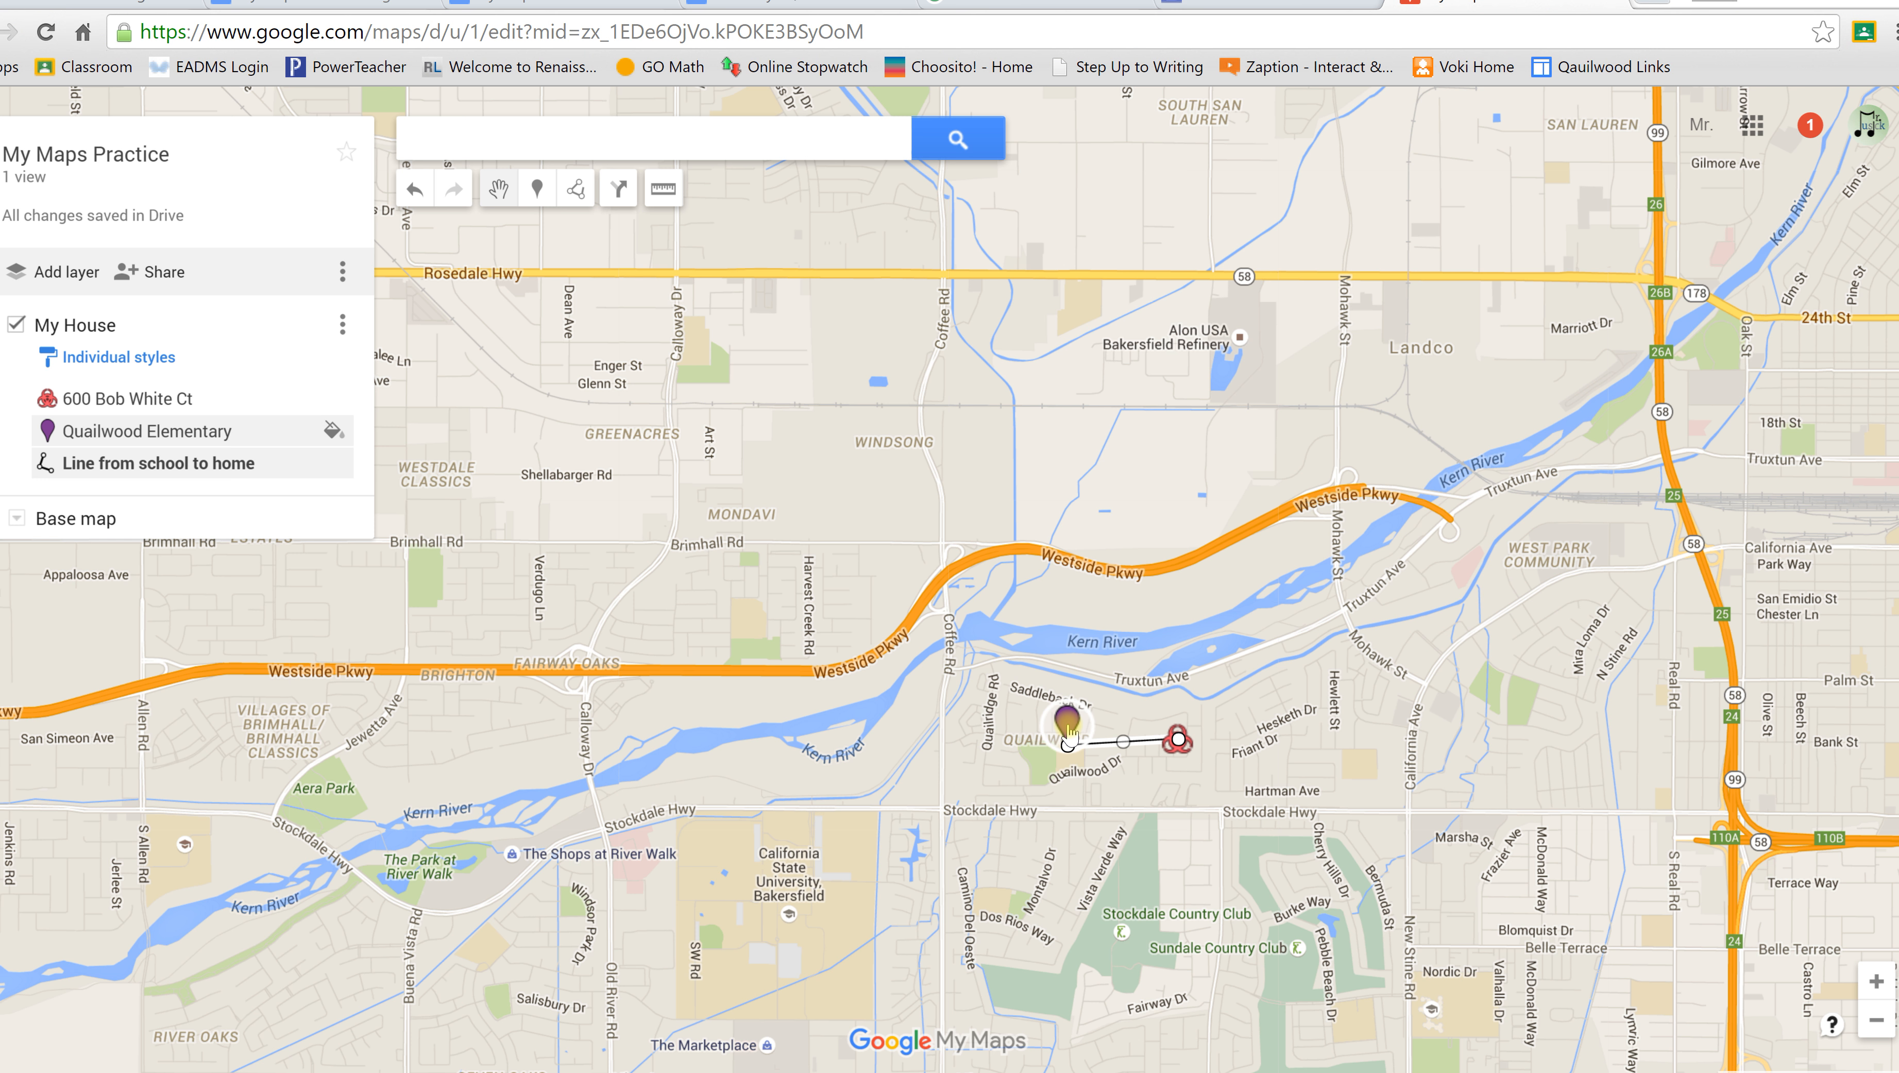
pyautogui.click(1067, 728)
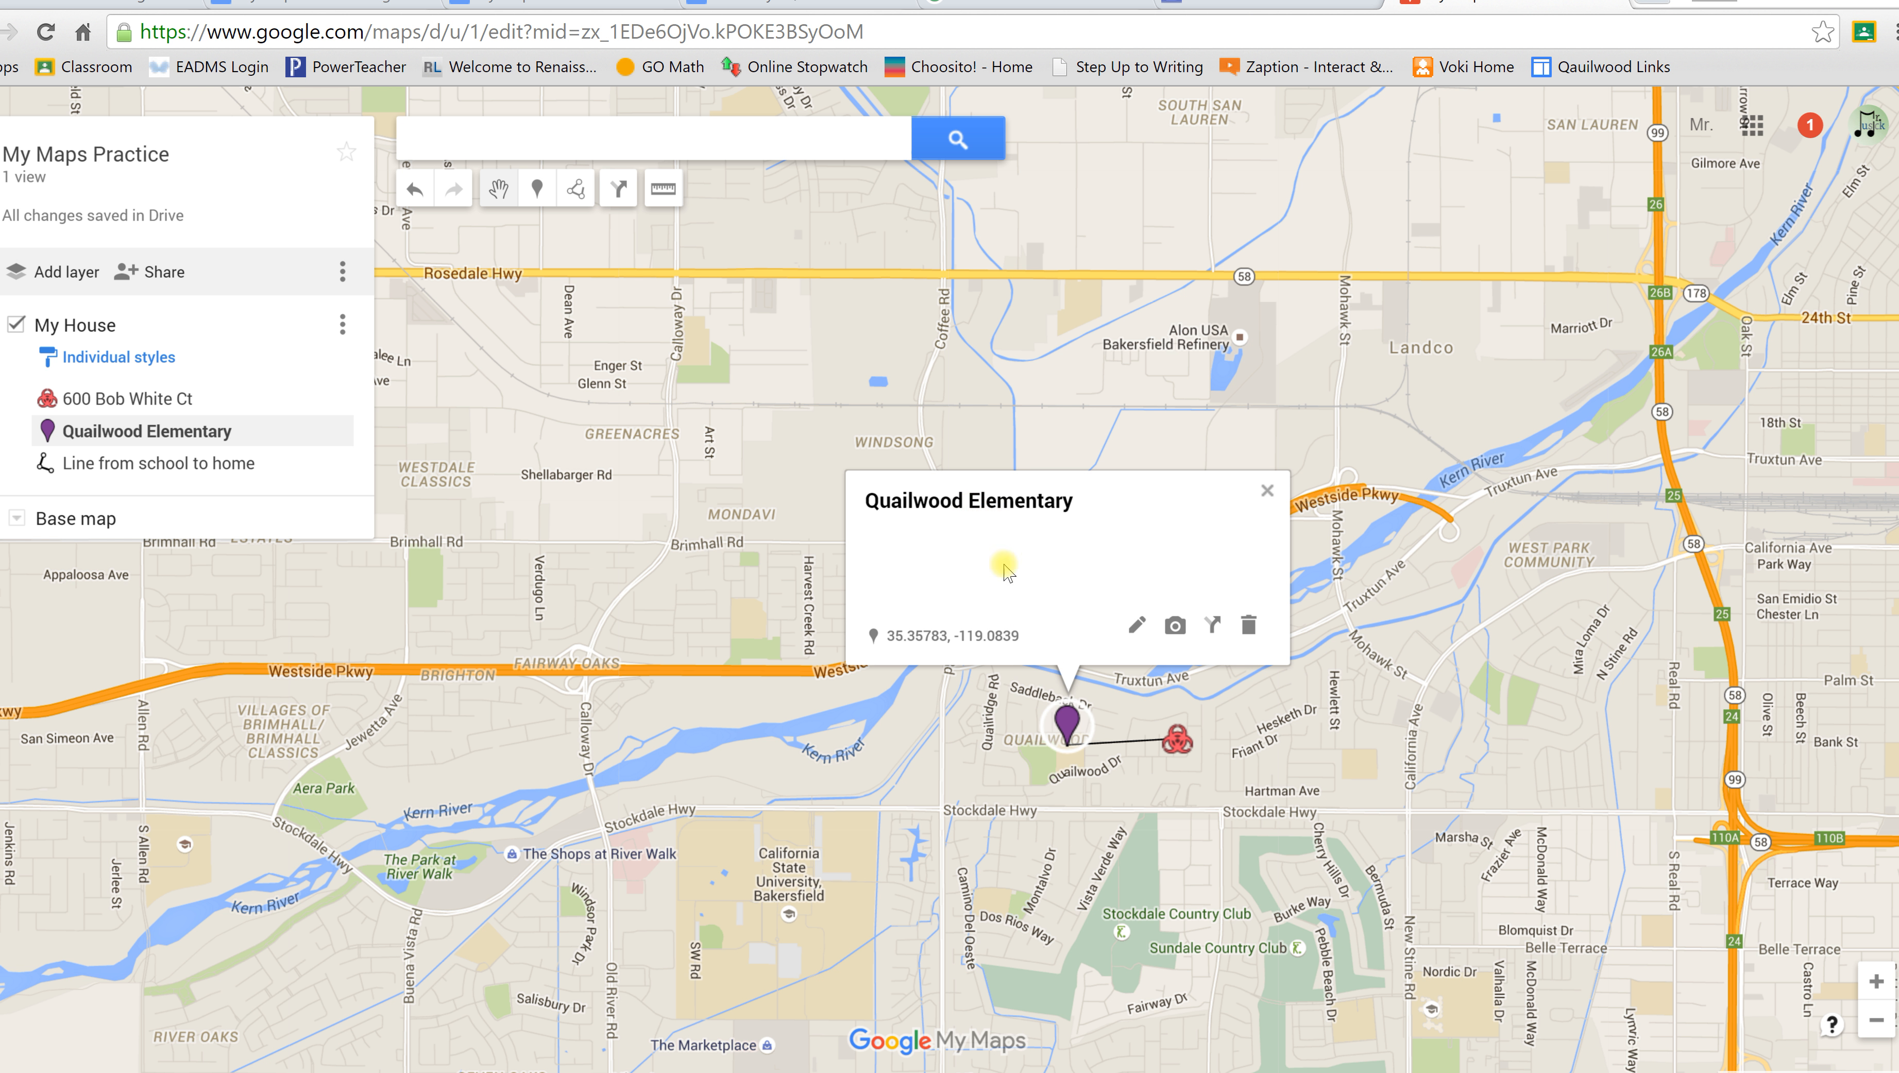
pyautogui.click(1125, 746)
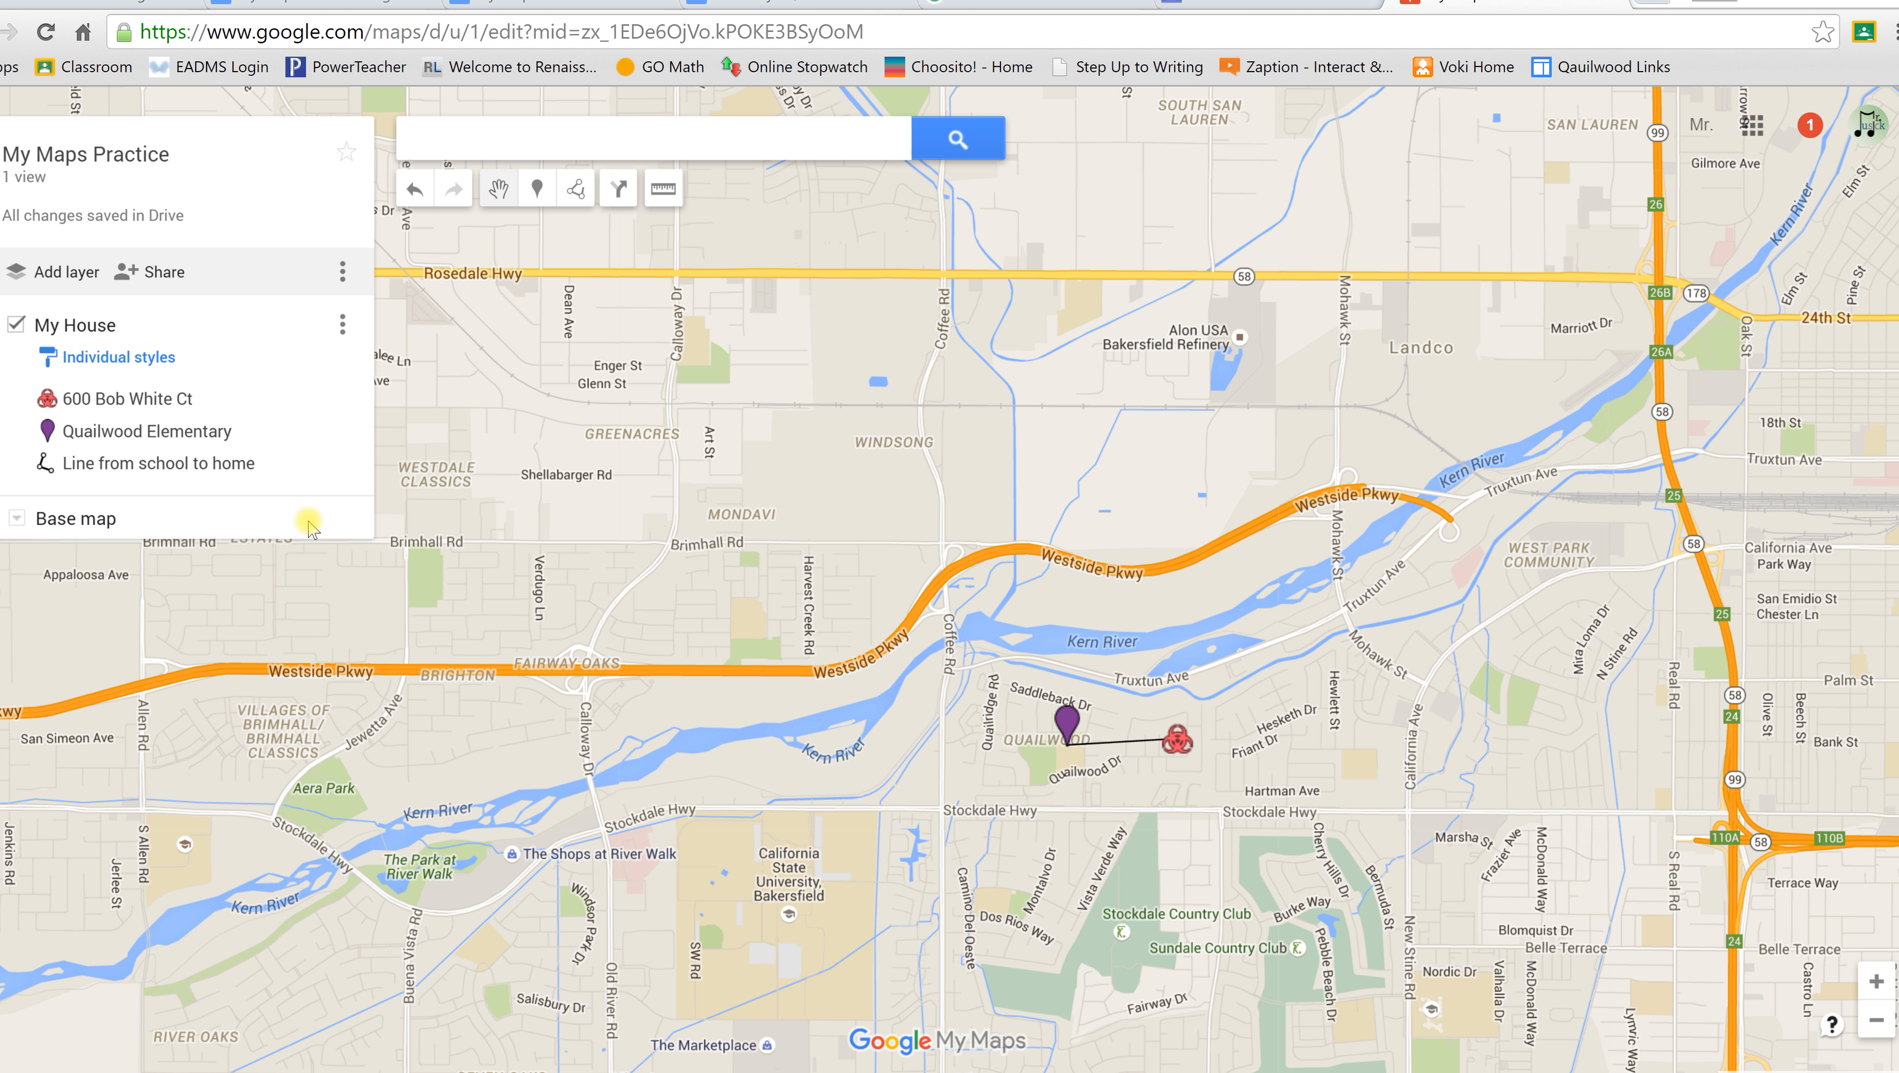
pyautogui.click(118, 471)
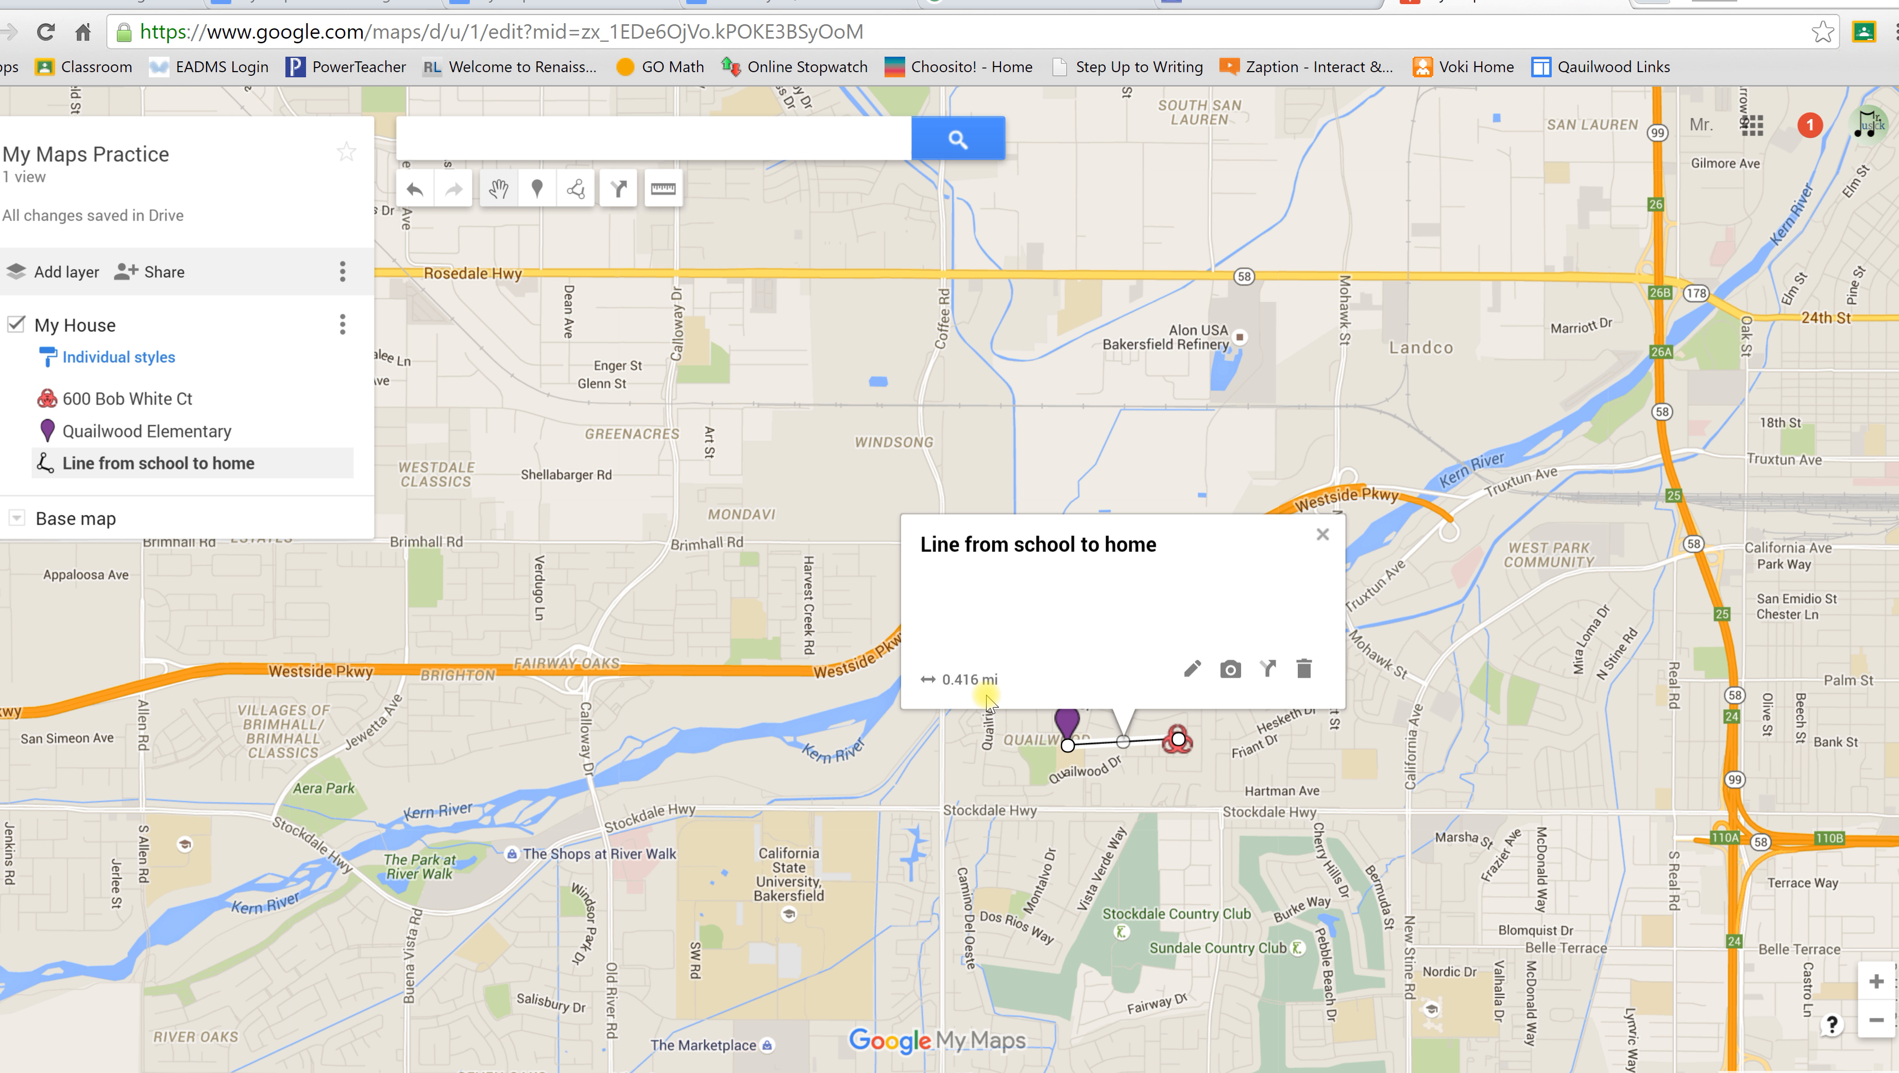
pyautogui.click(1322, 535)
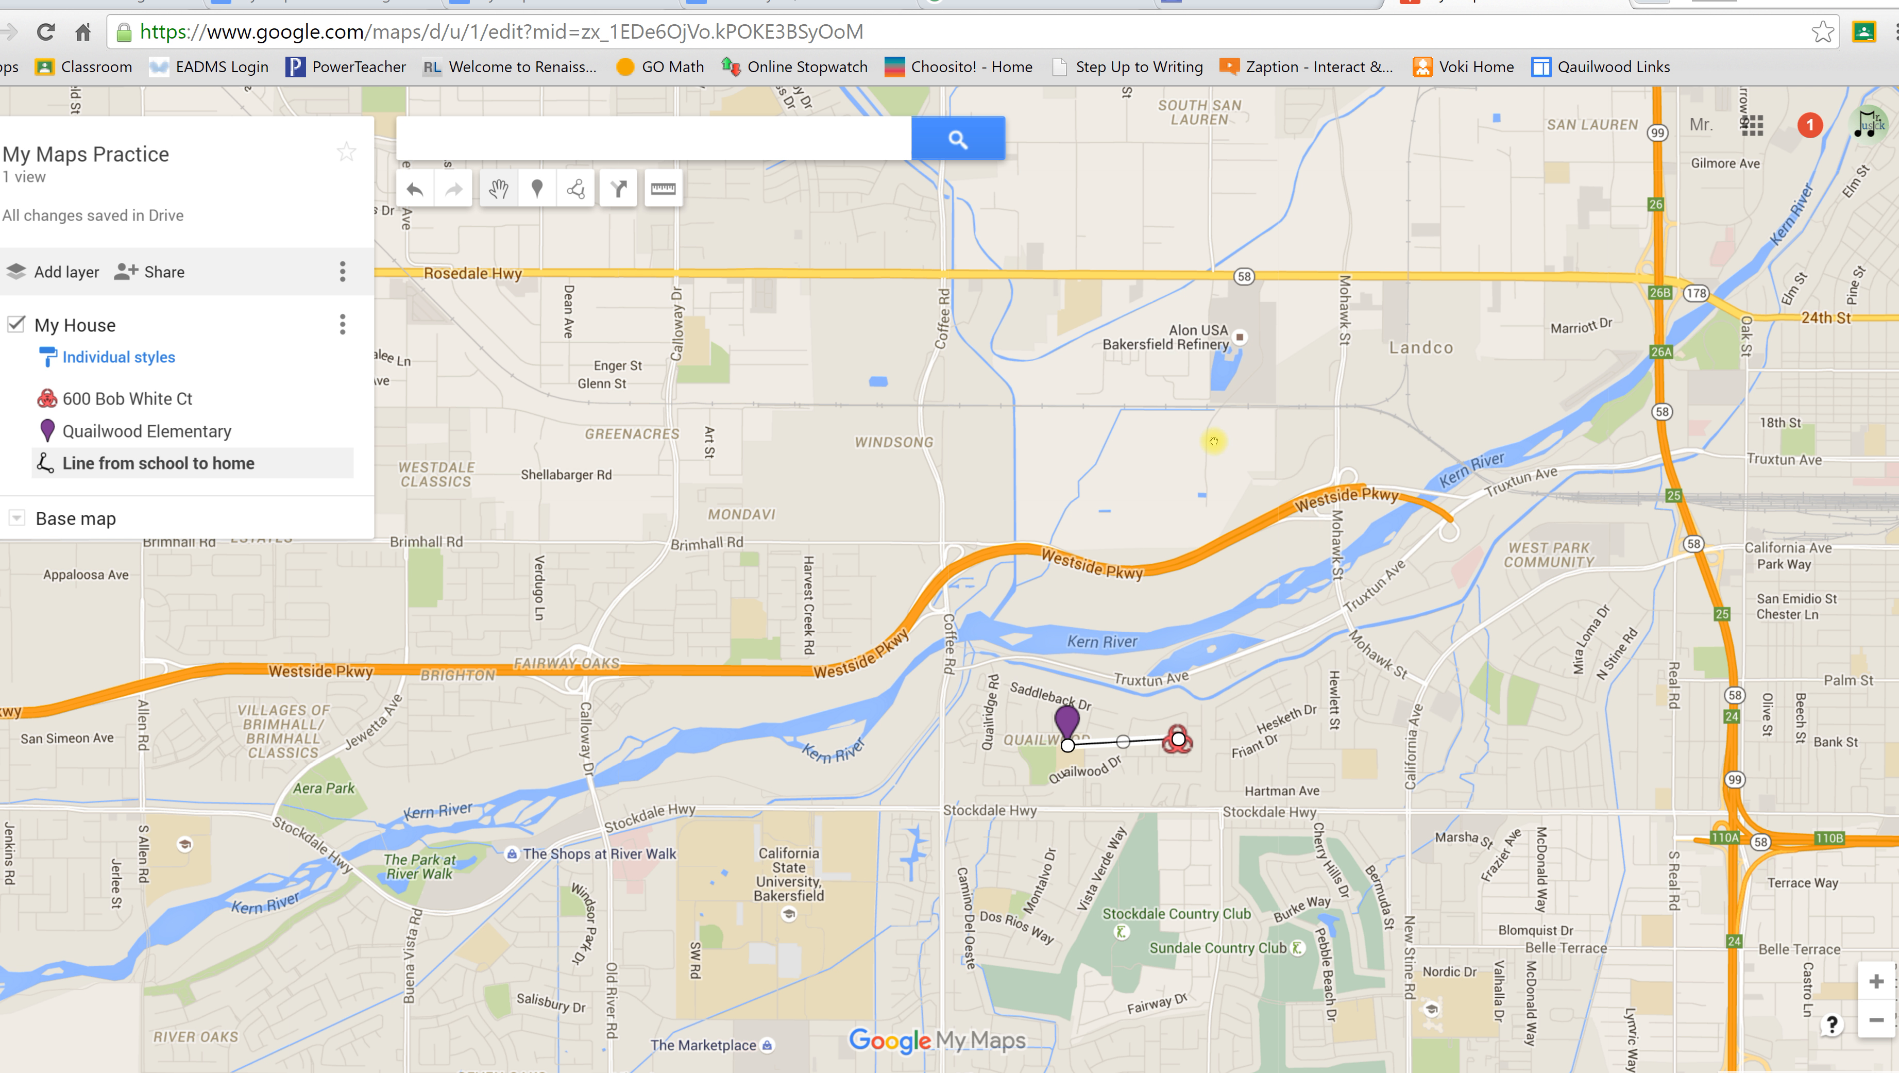
pyautogui.click(661, 190)
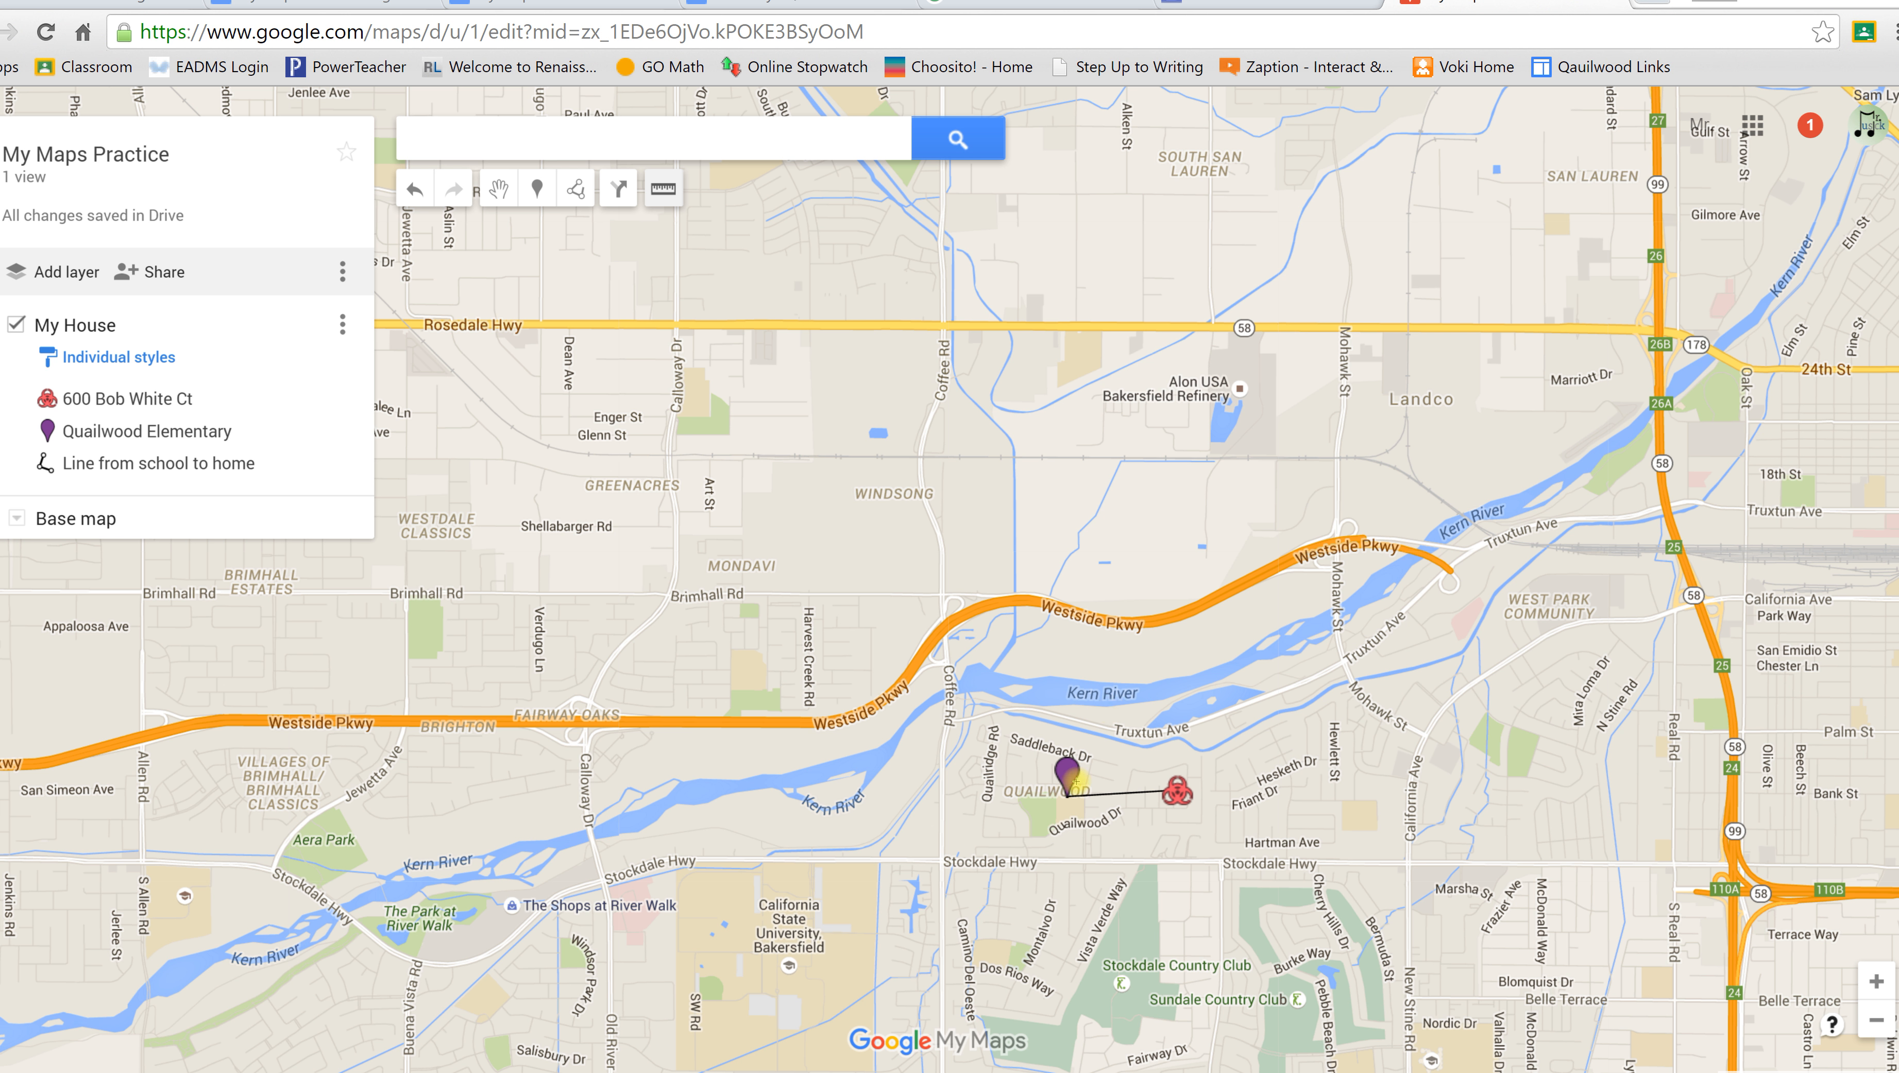
pyautogui.click(1070, 795)
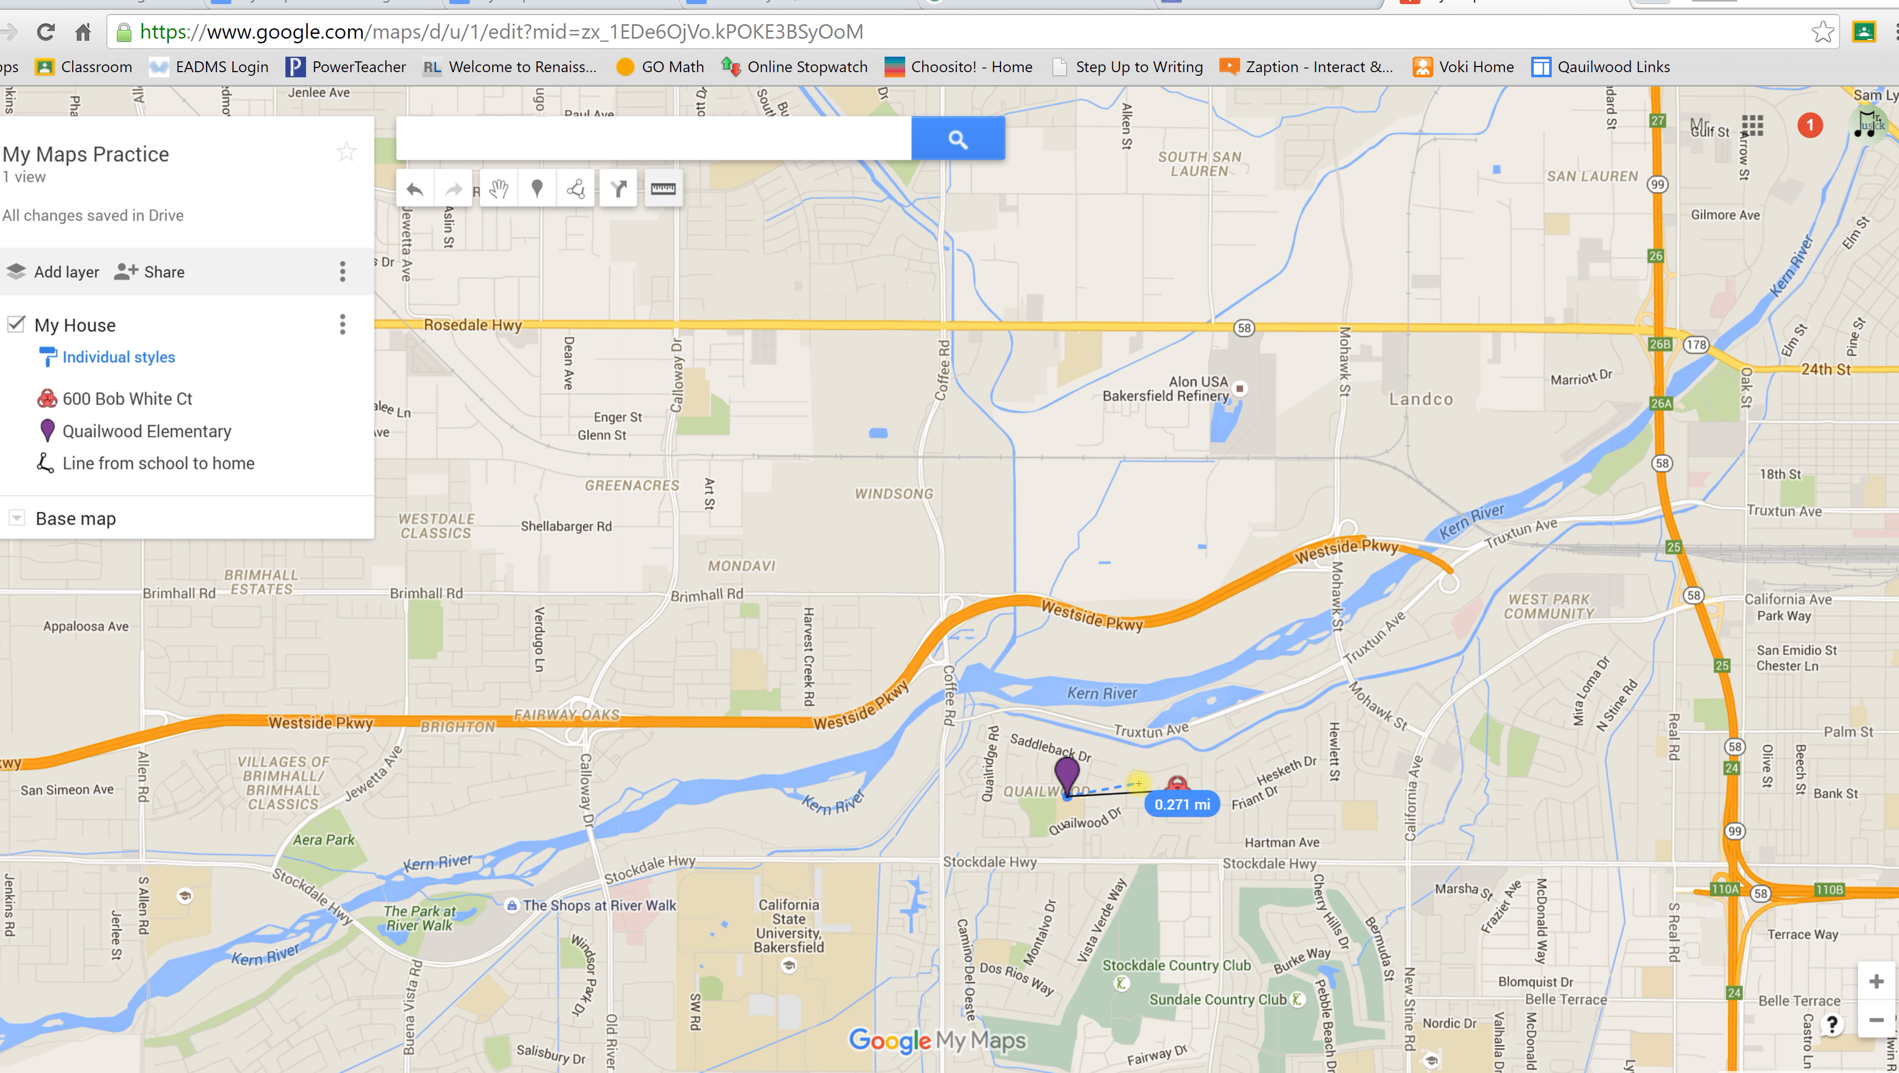
pyautogui.doubleClick(1178, 793)
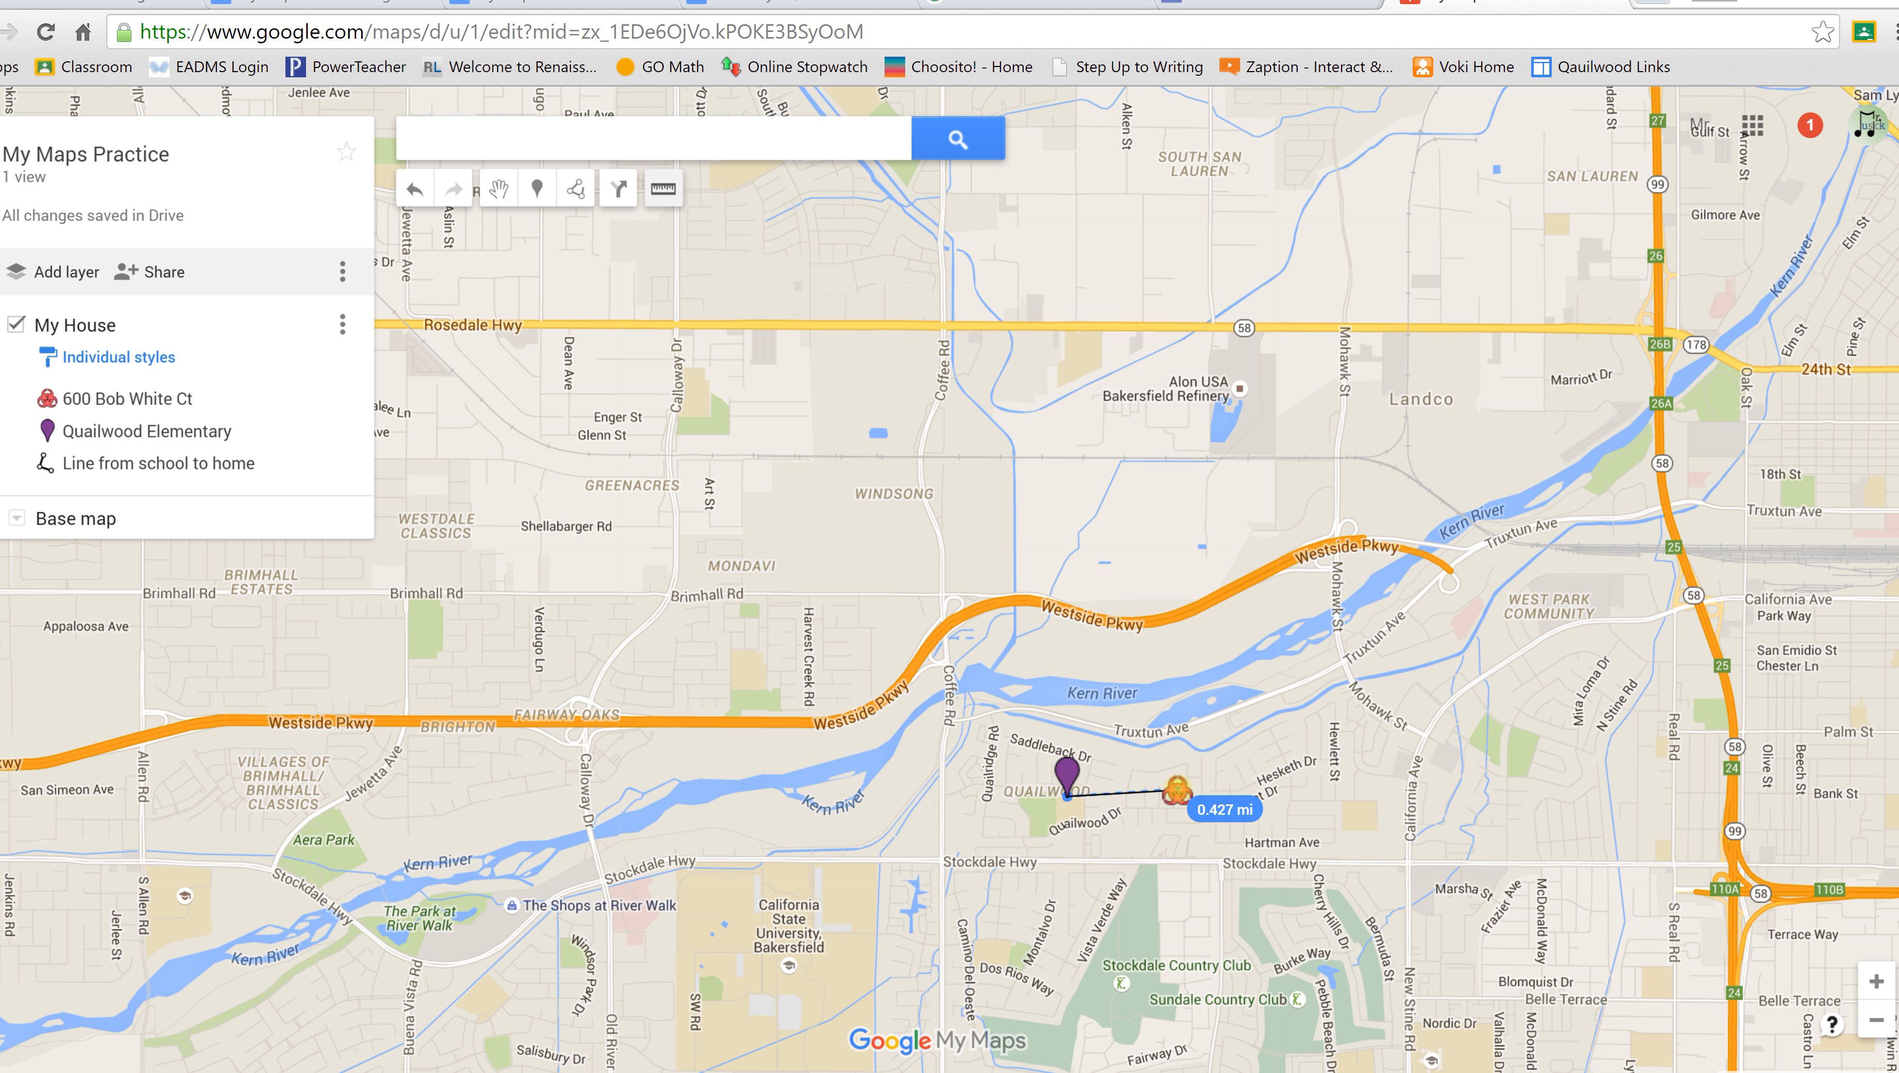
pyautogui.click(1177, 793)
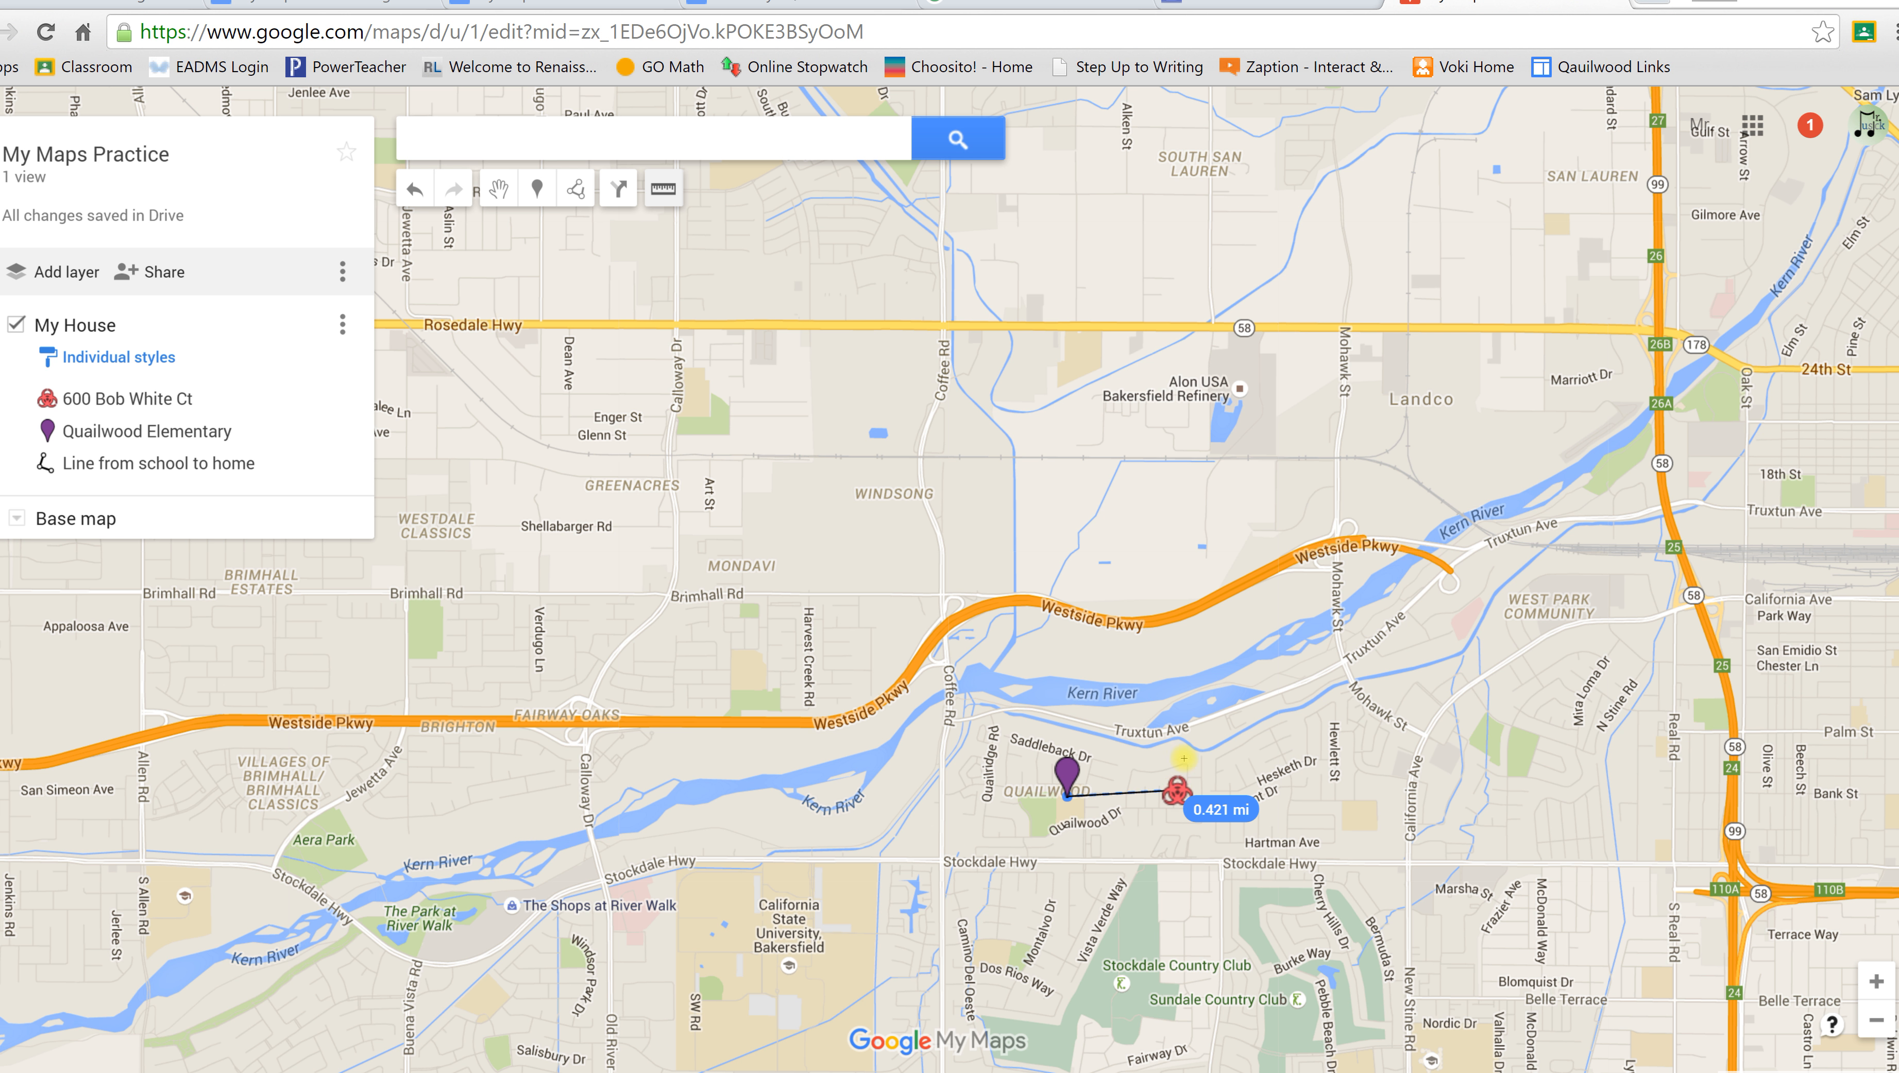
pyautogui.click(1120, 517)
pyautogui.click(1428, 528)
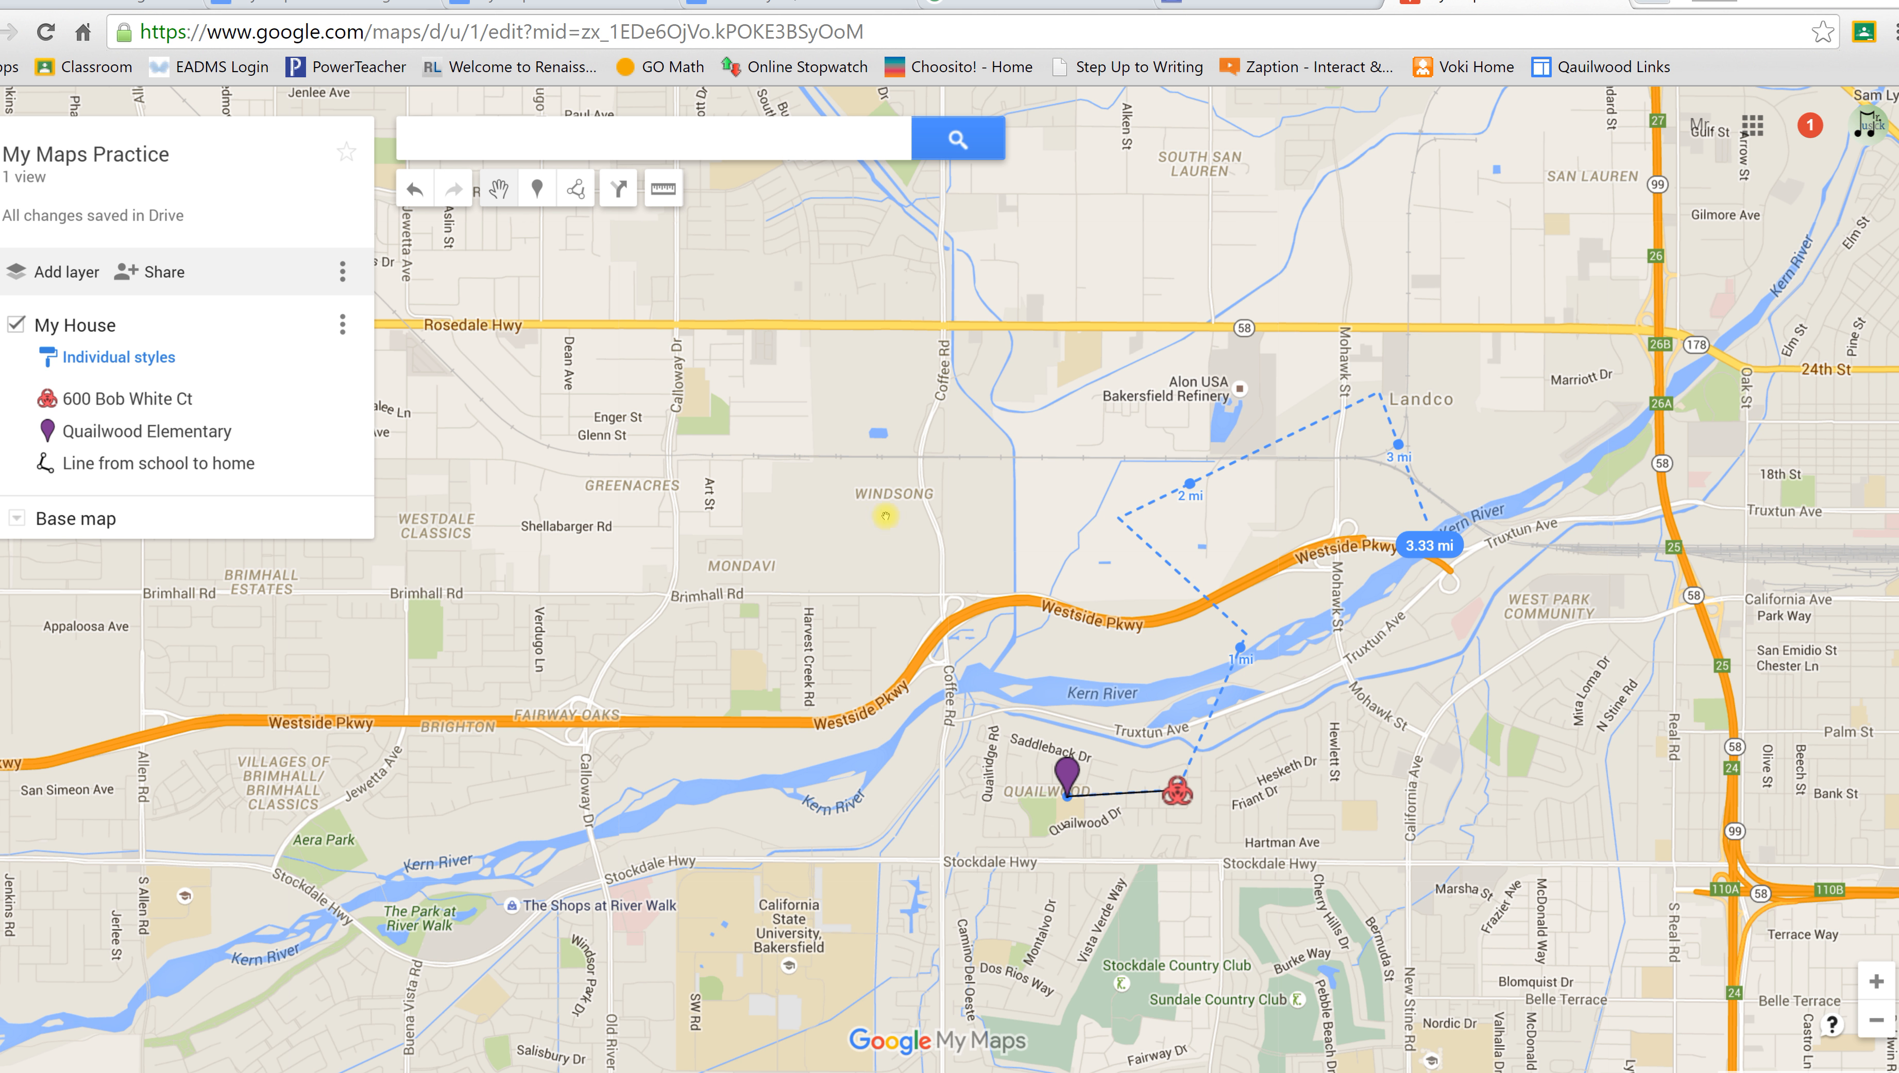
pyautogui.press('Escape')
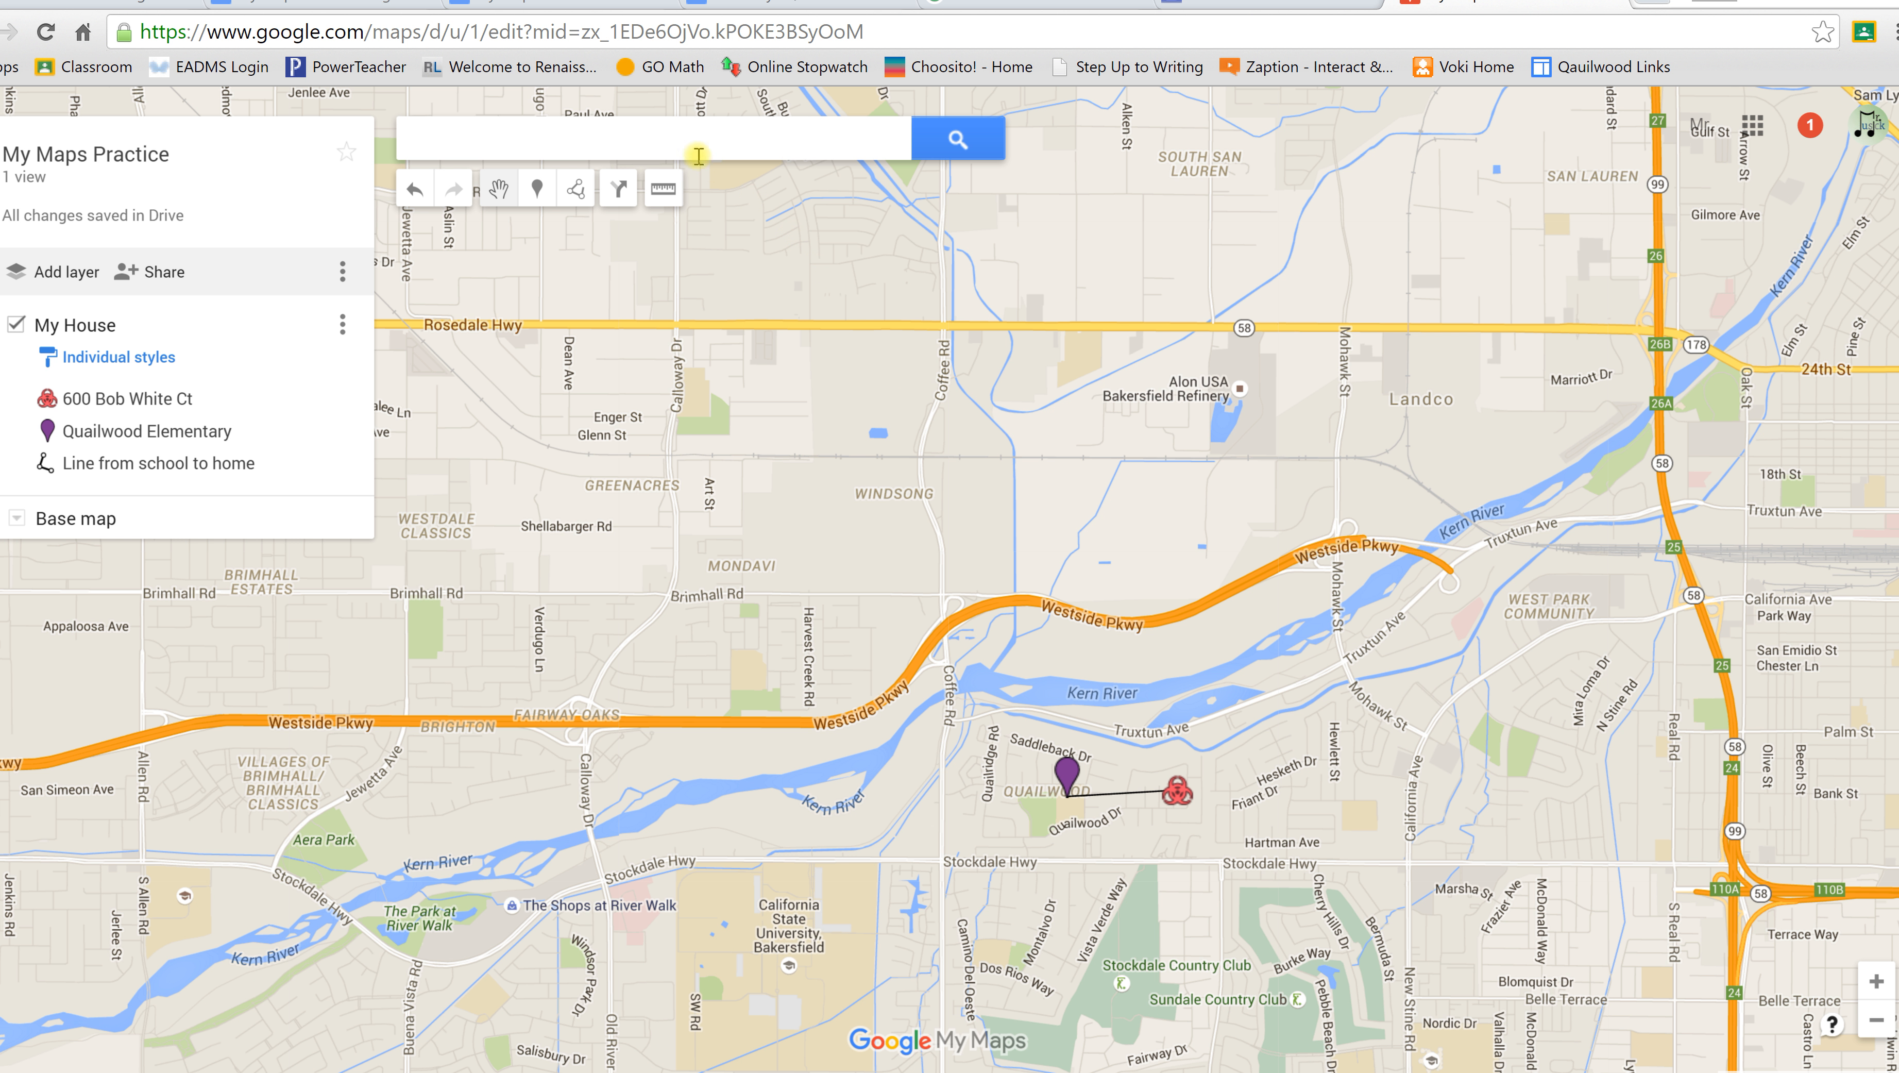
pyautogui.click(662, 189)
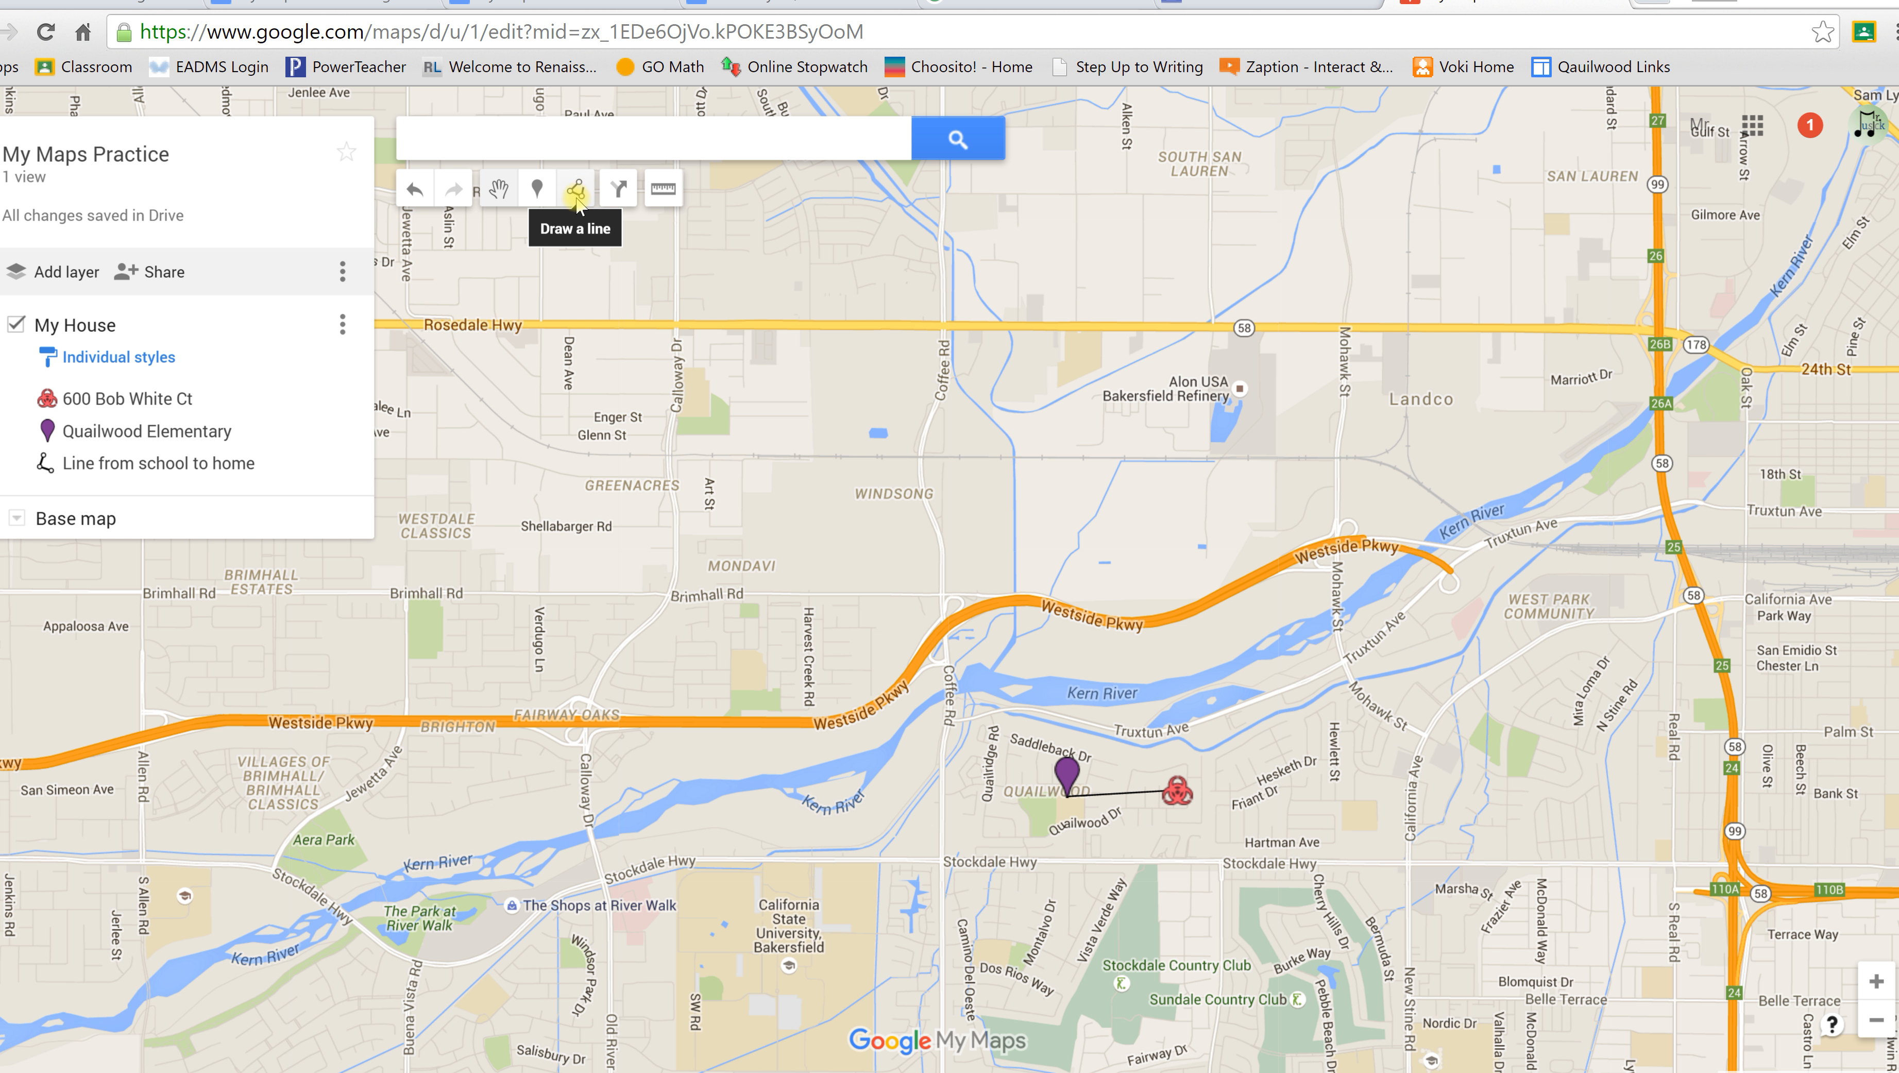
pyautogui.click(1110, 795)
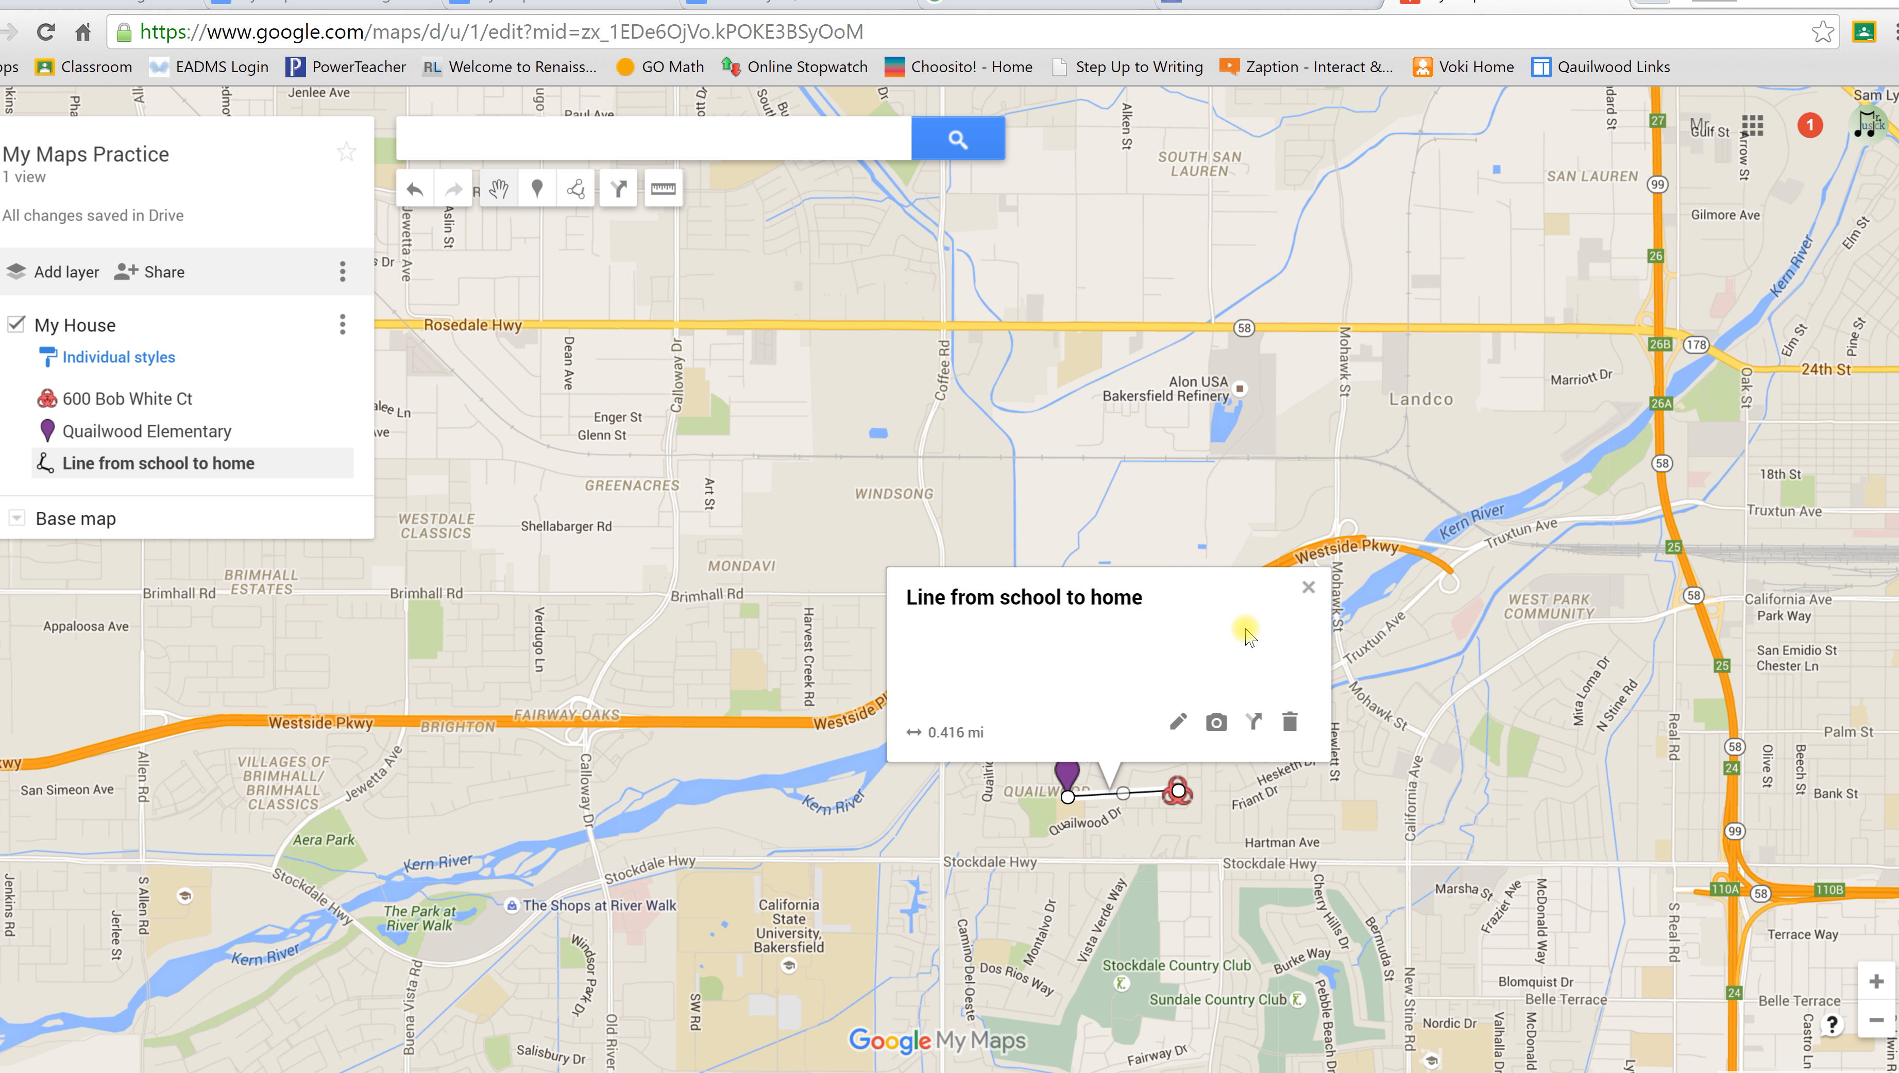
pyautogui.click(1308, 589)
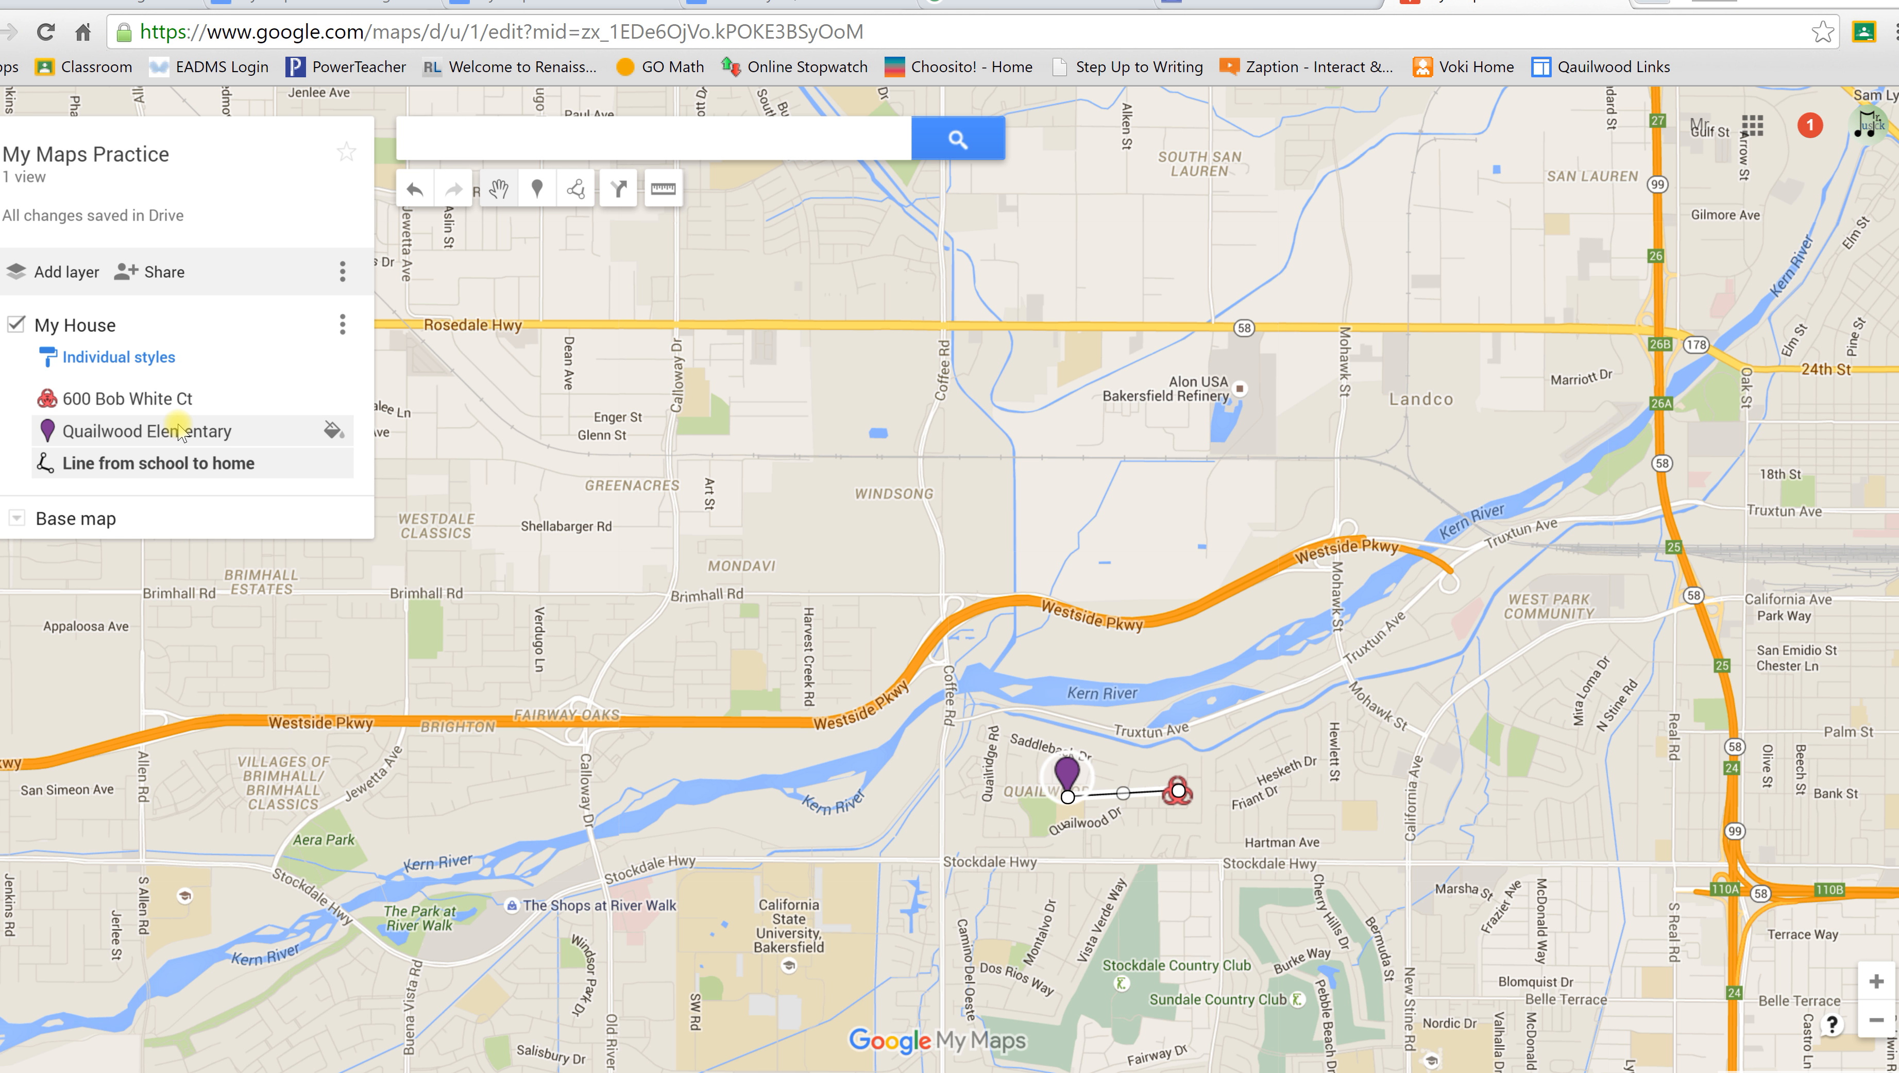
pyautogui.click(174, 401)
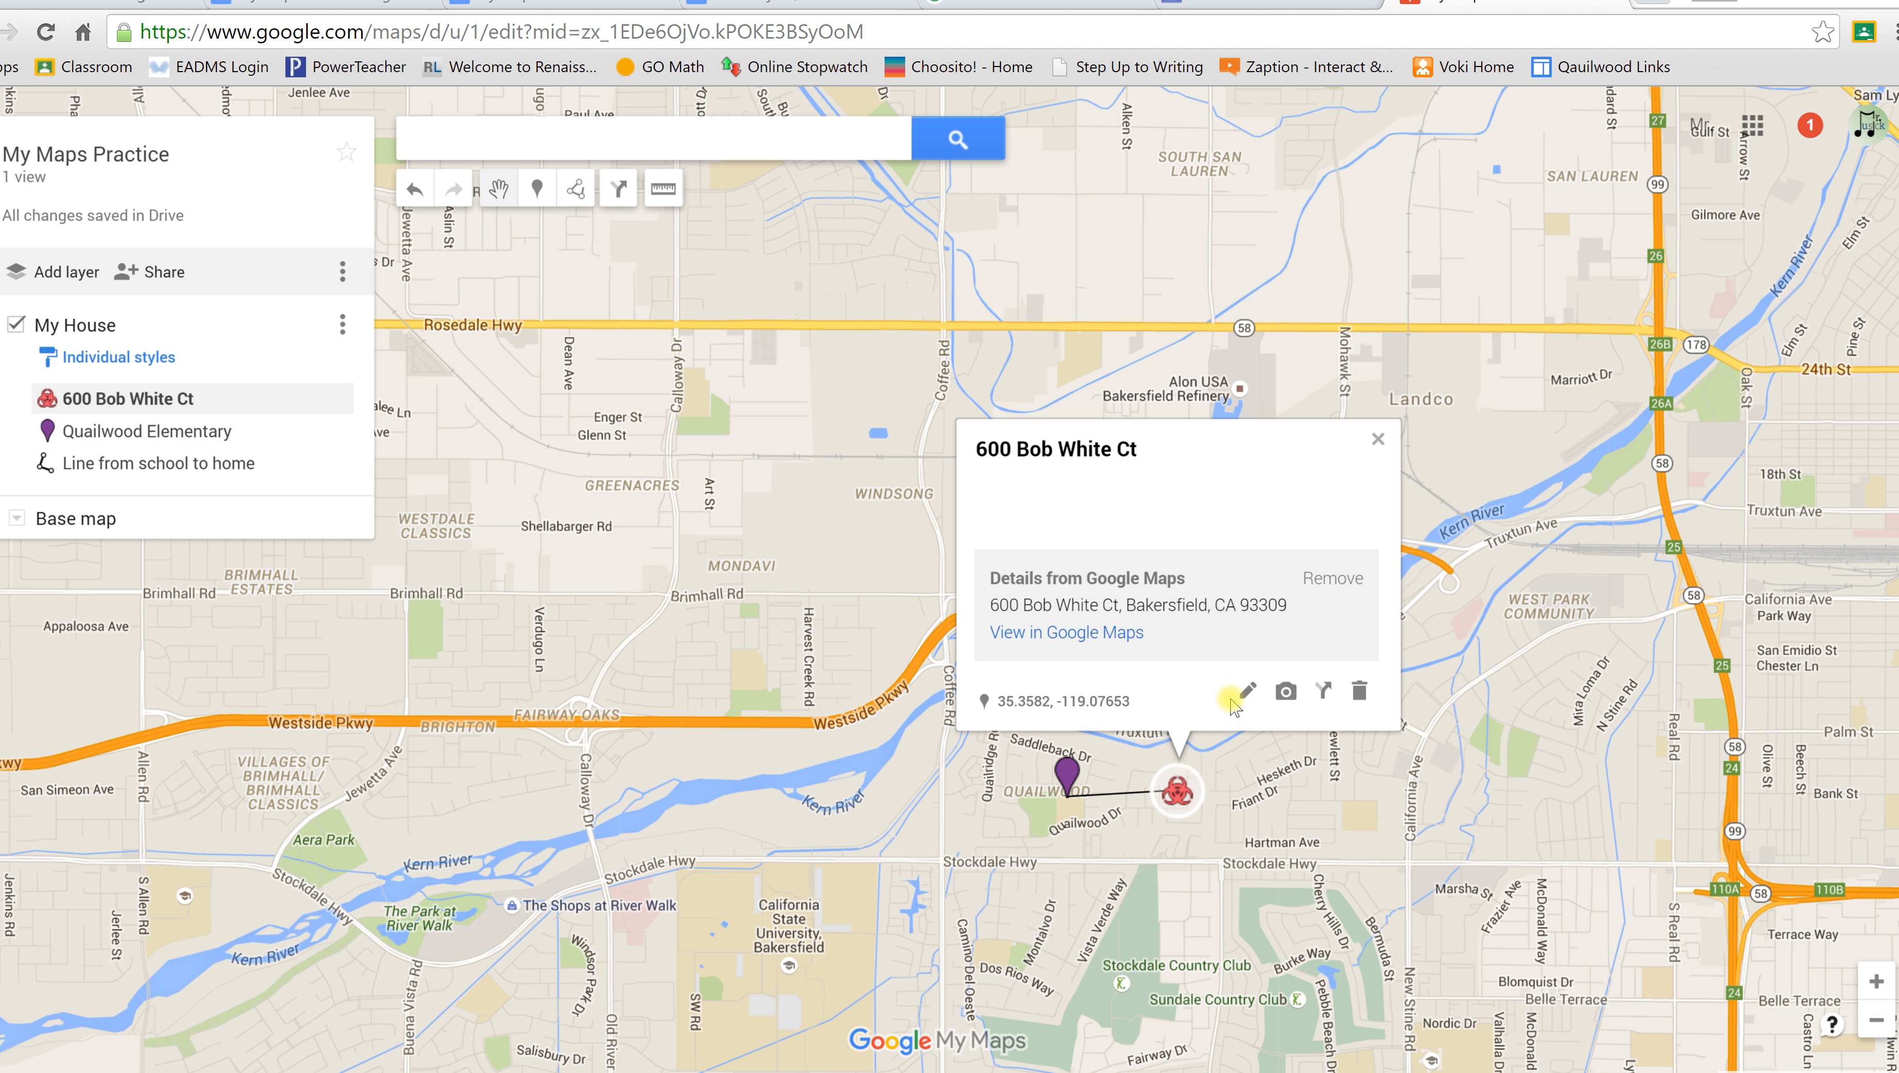
pyautogui.click(1248, 691)
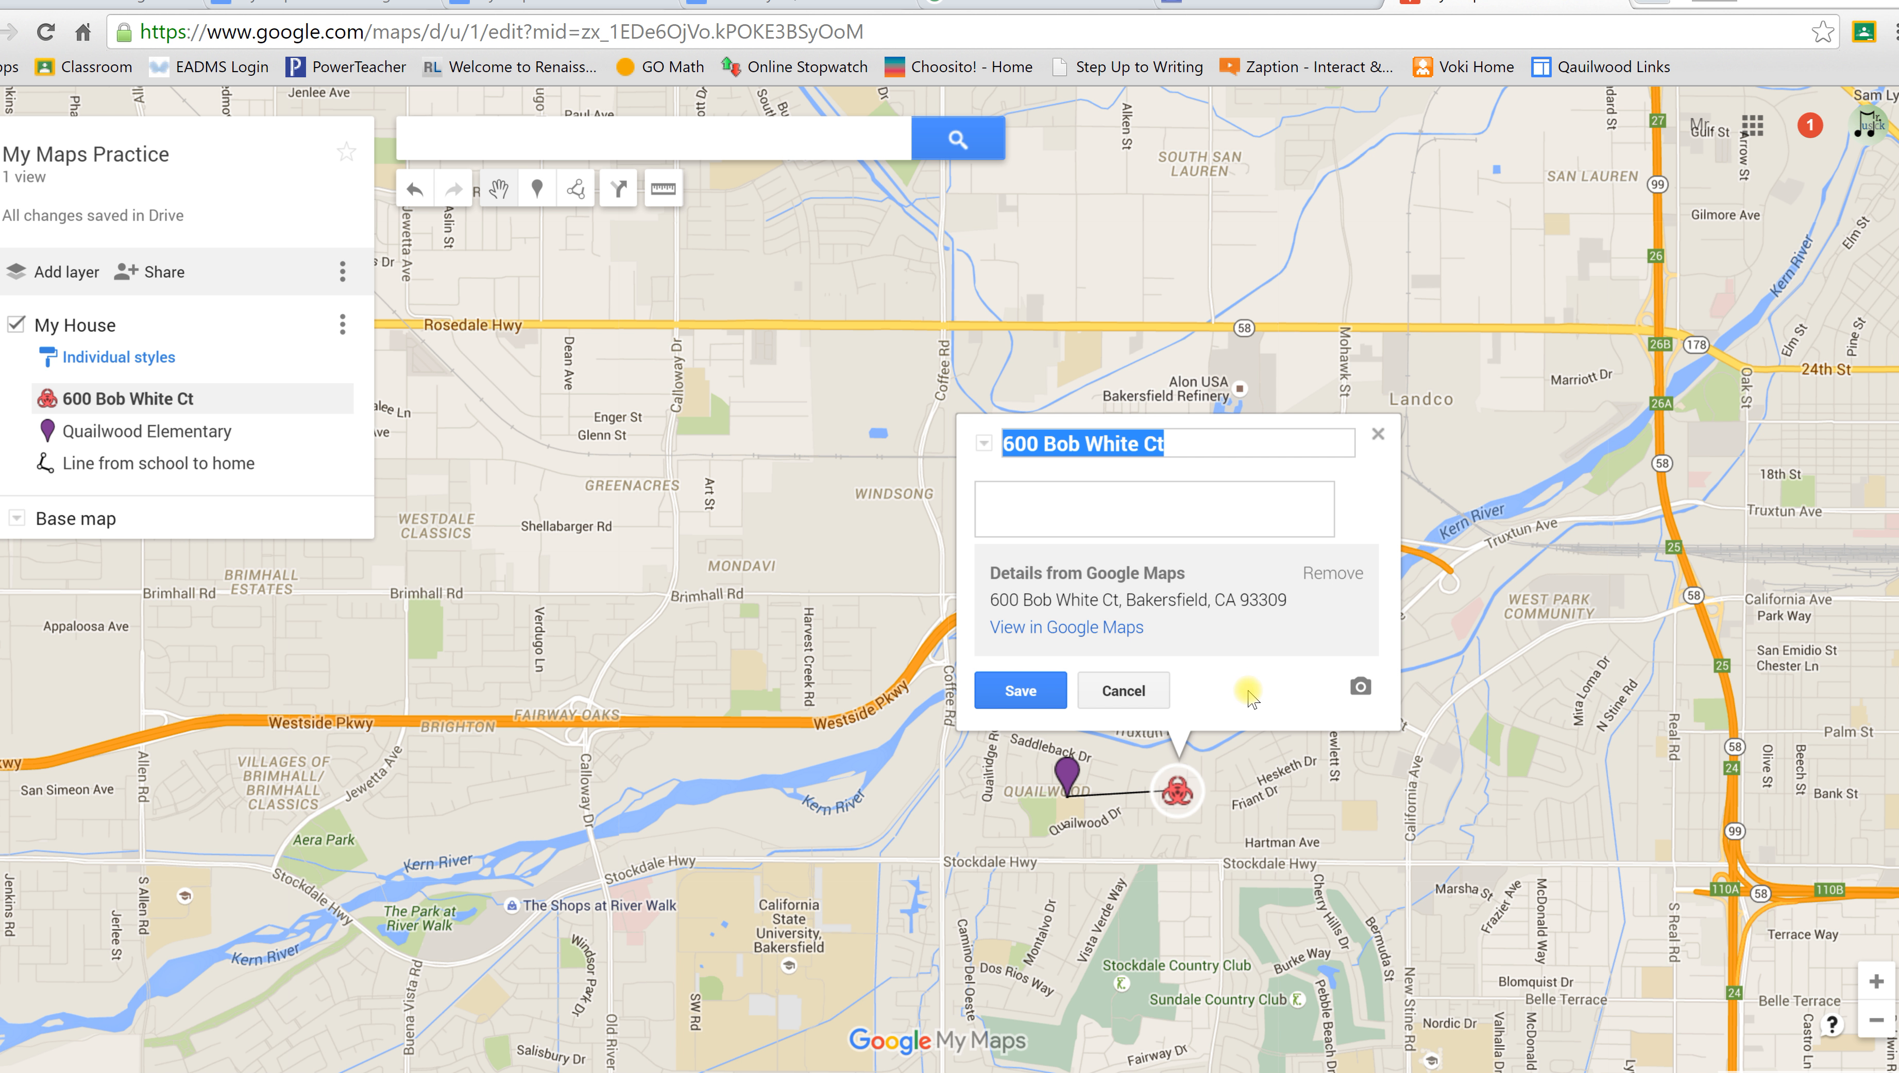
pyautogui.click(1151, 508)
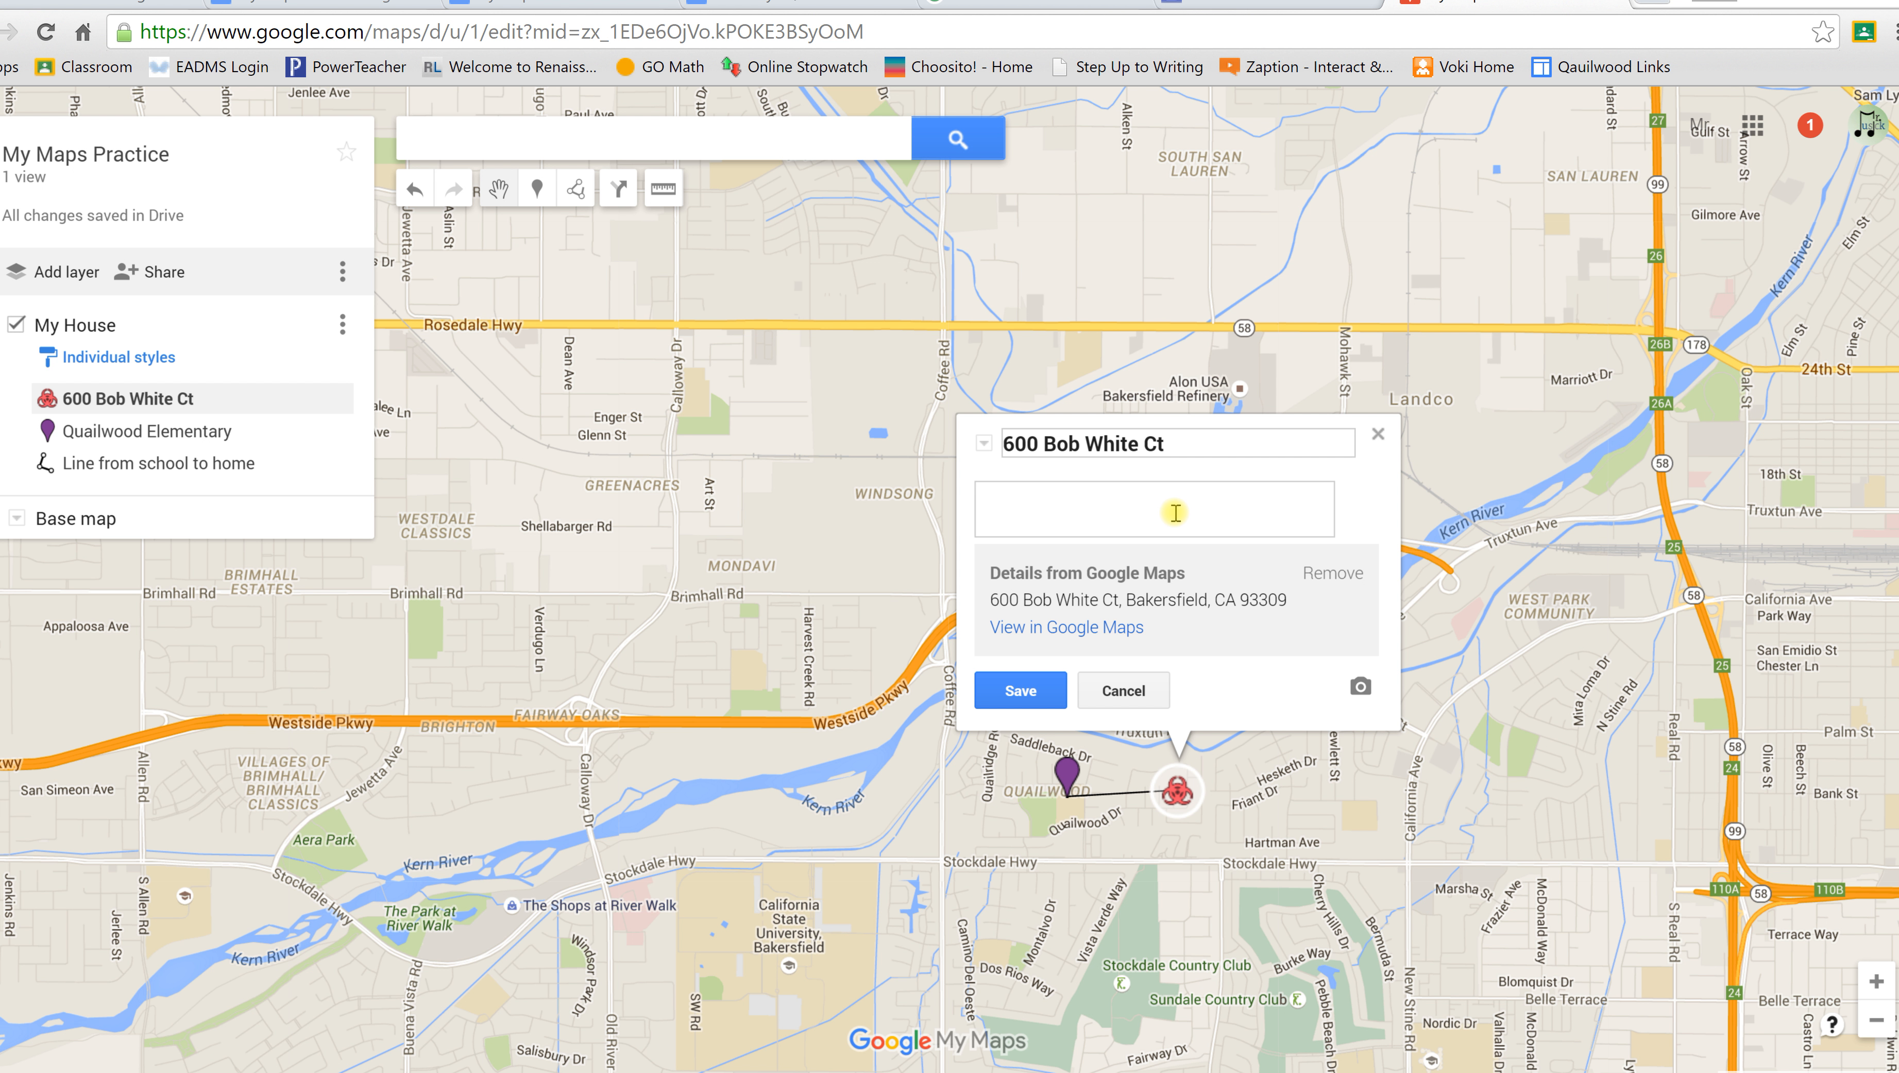
pyautogui.write('Here lives Mr. Musick')
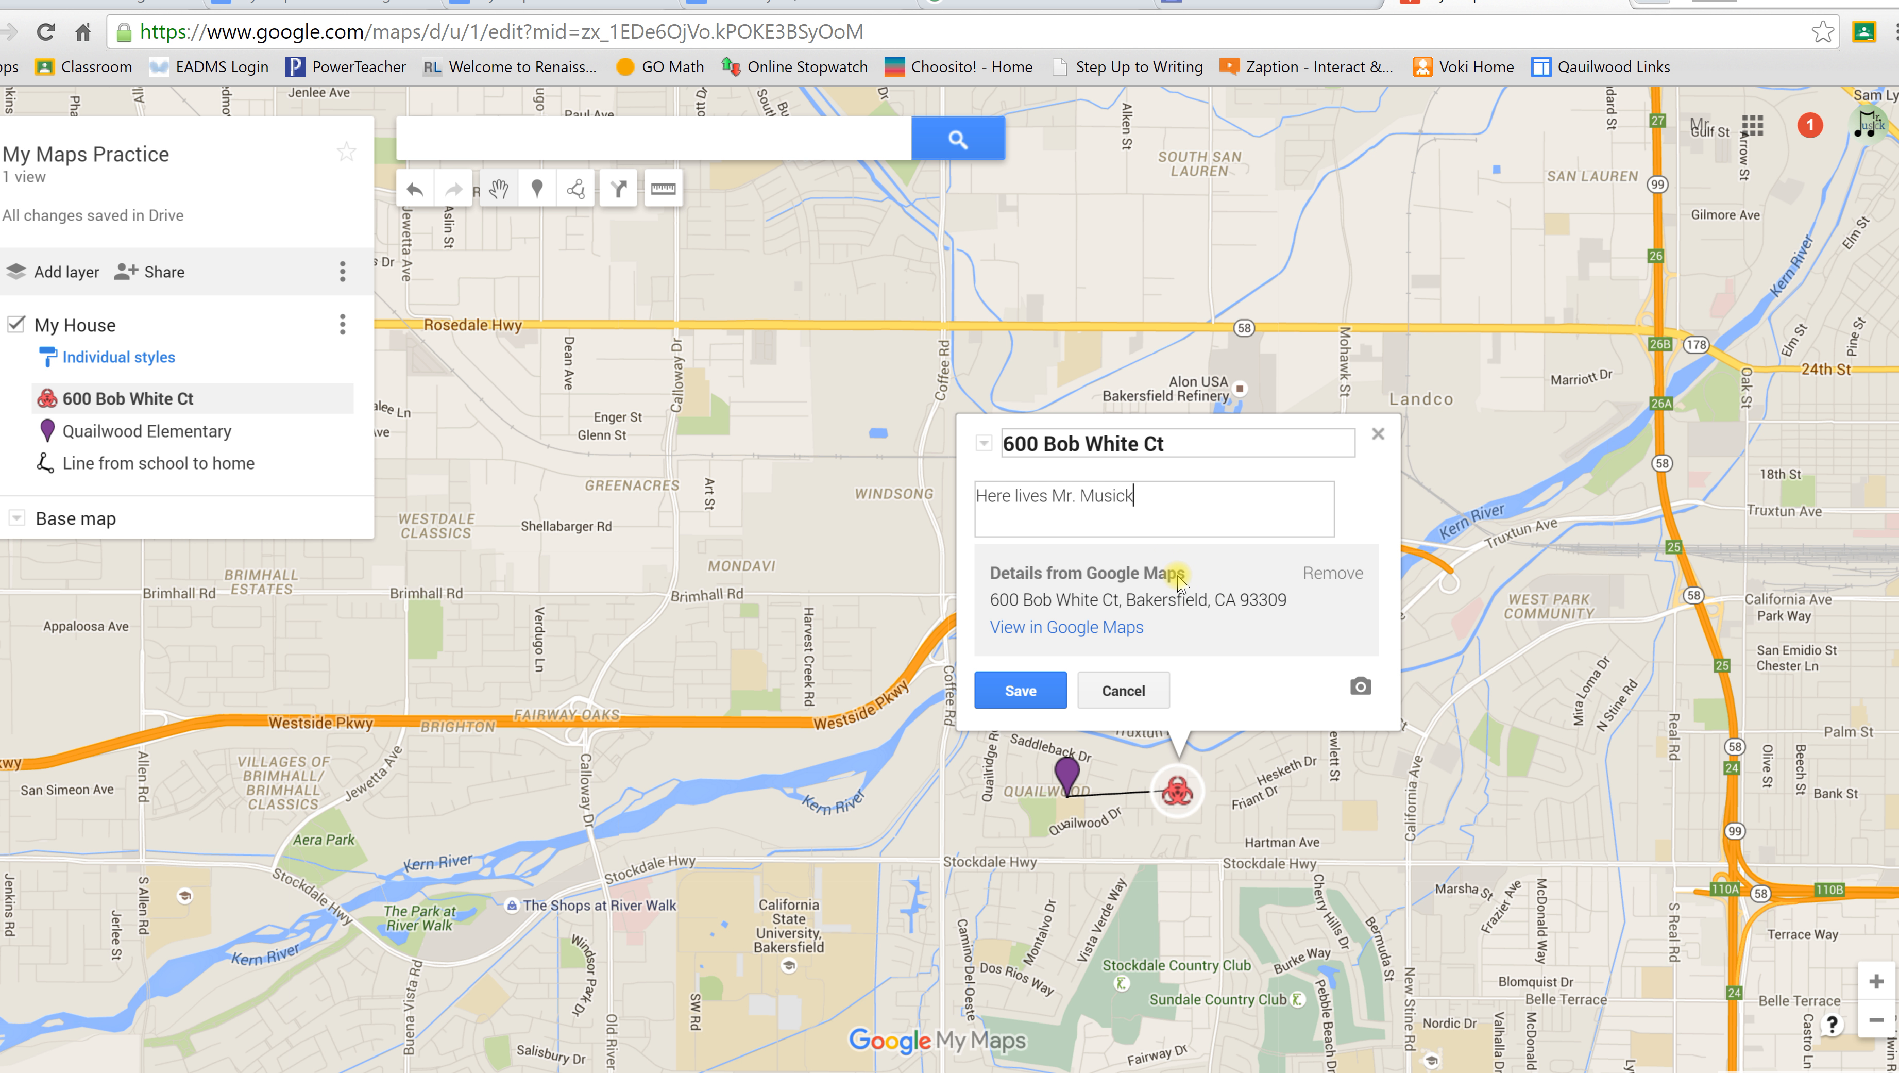
pyautogui.click(1056, 700)
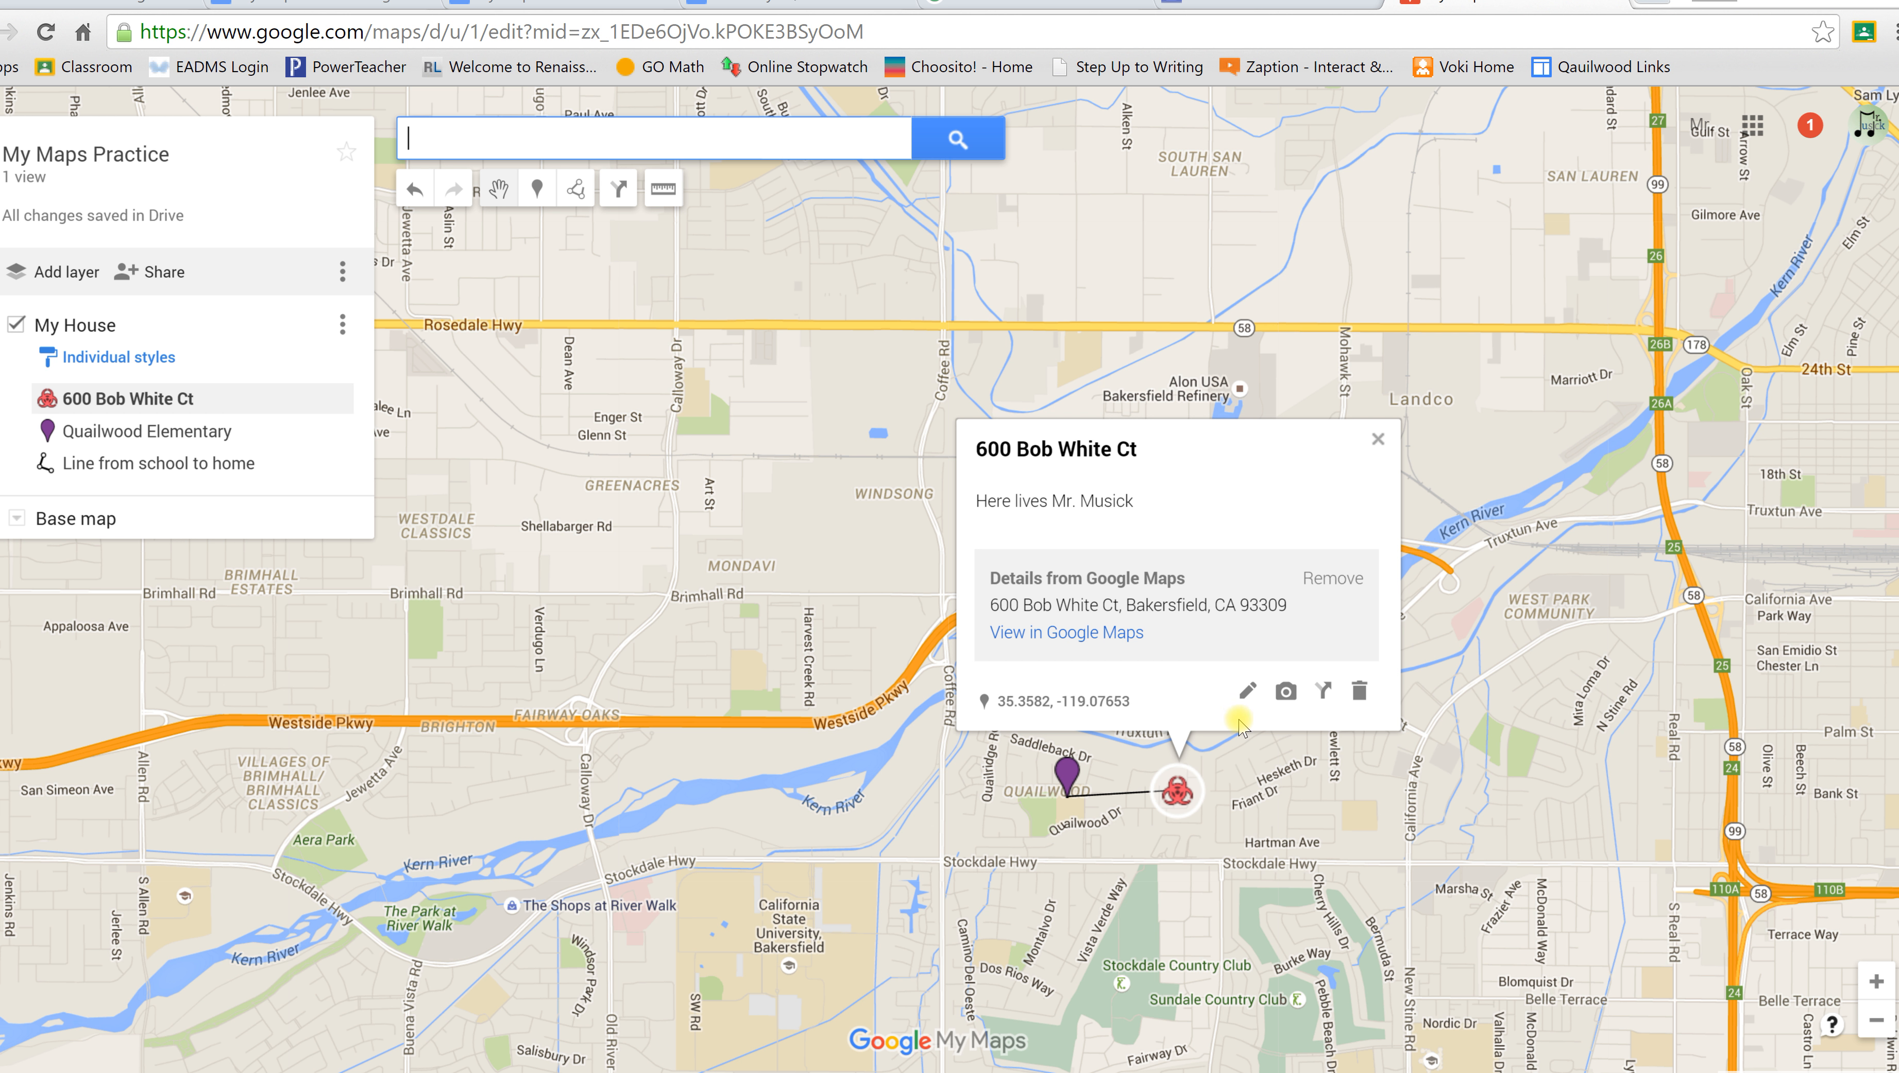
# Step: Close the house marker's details card and deselect it, leaving the full map visible
pyautogui.click(1378, 441)
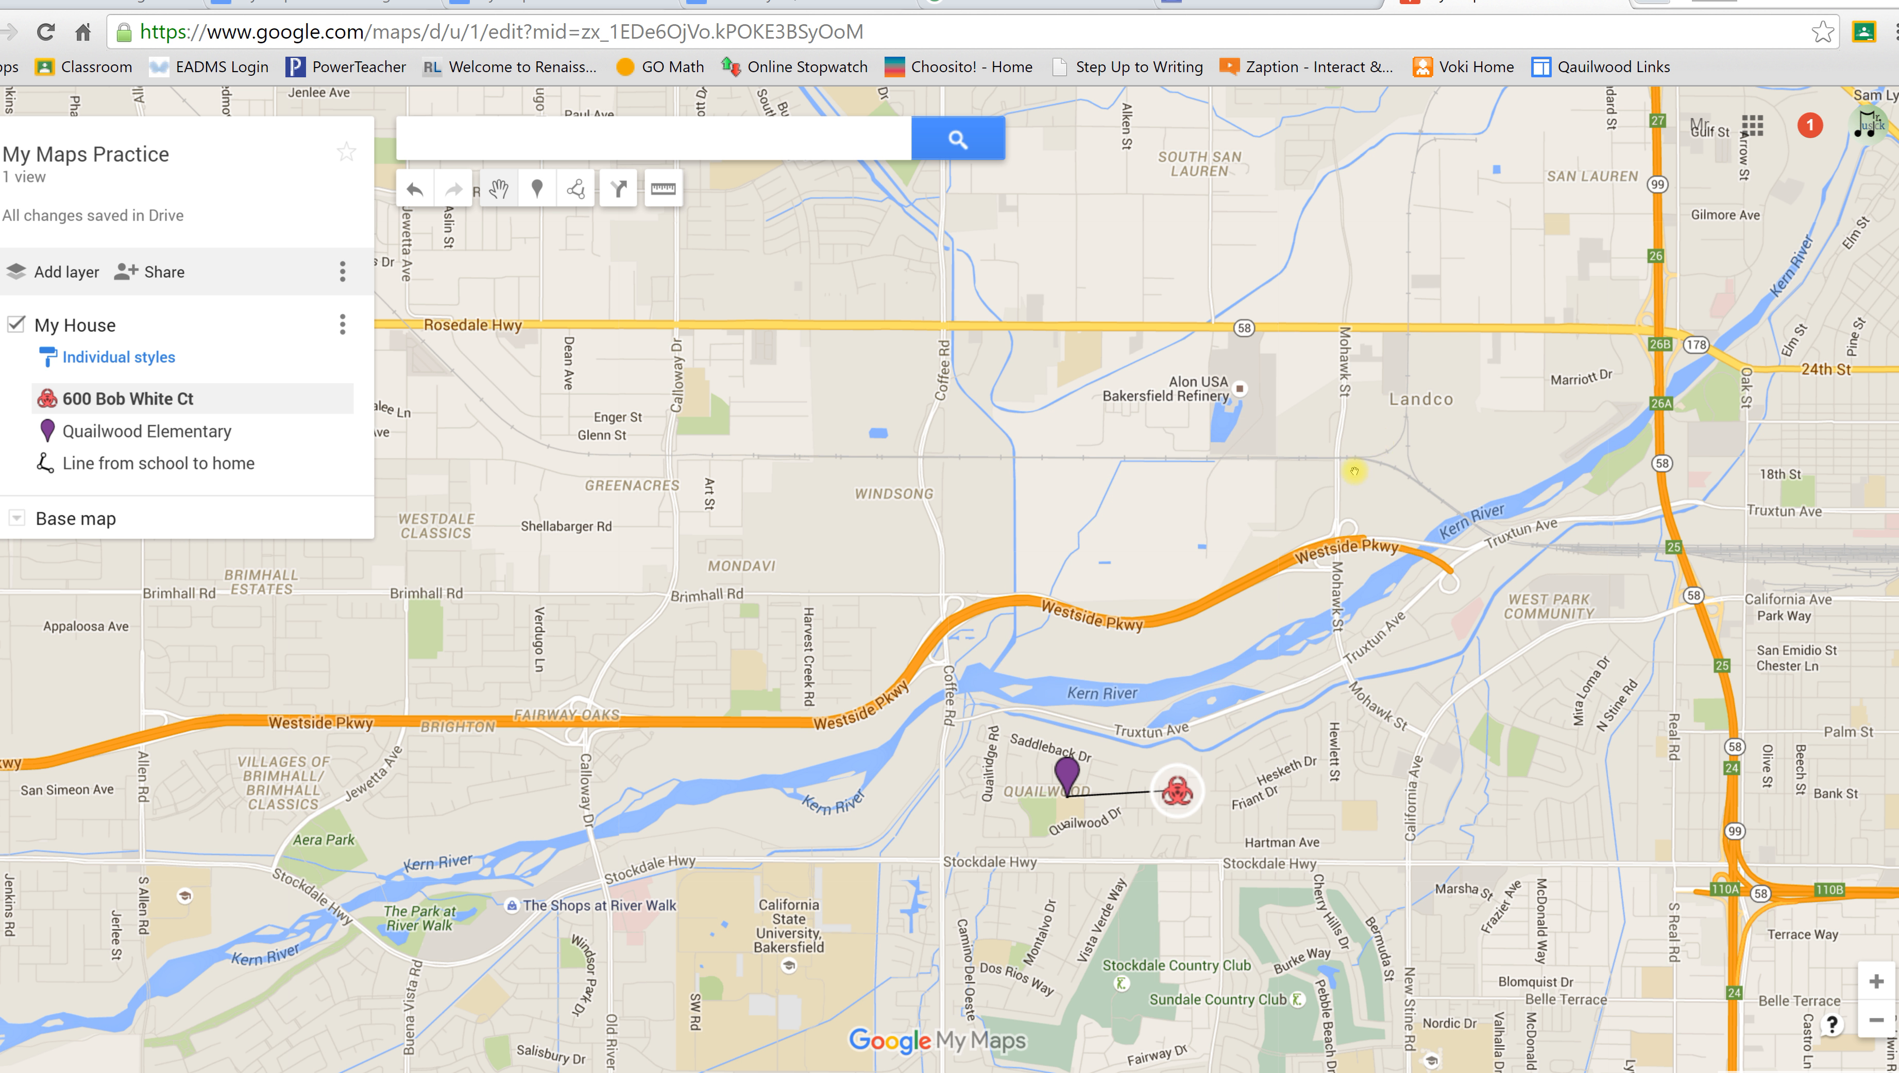
pyautogui.rightClick(1323, 501)
pyautogui.click(1283, 505)
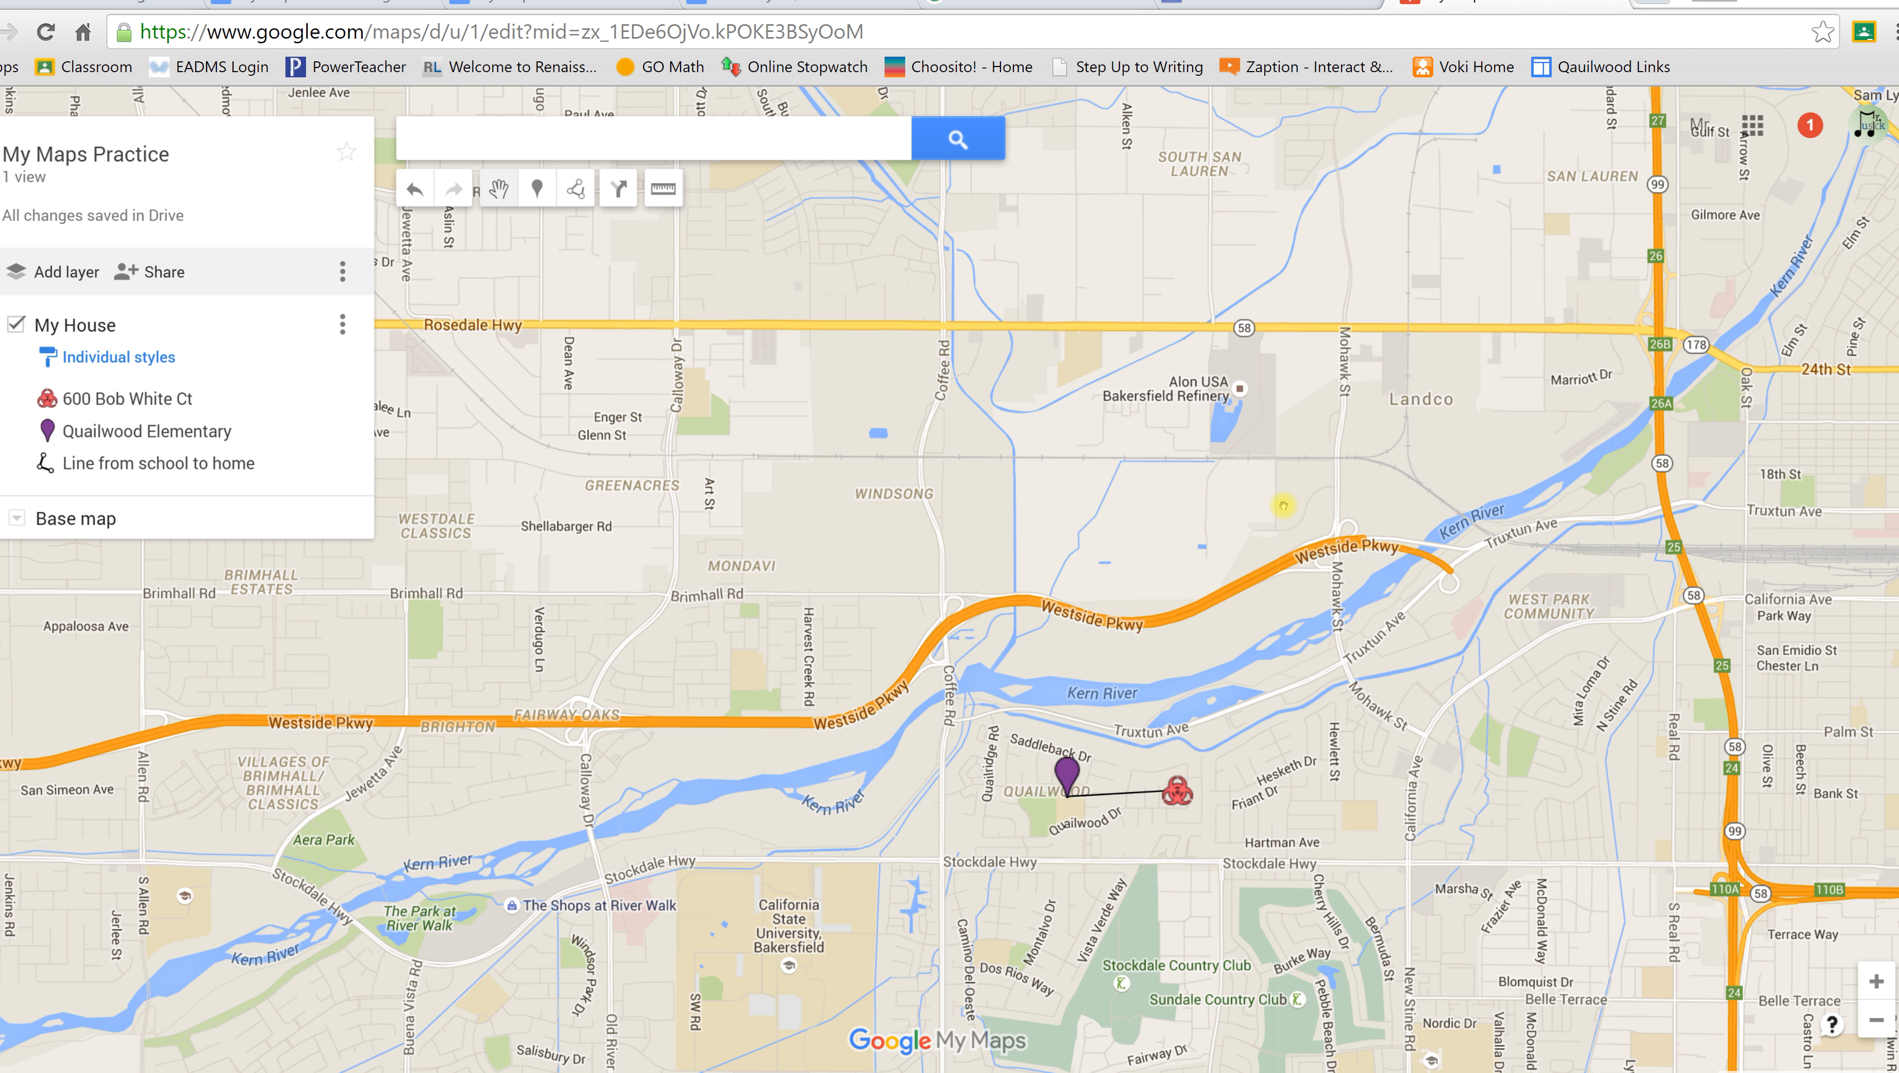